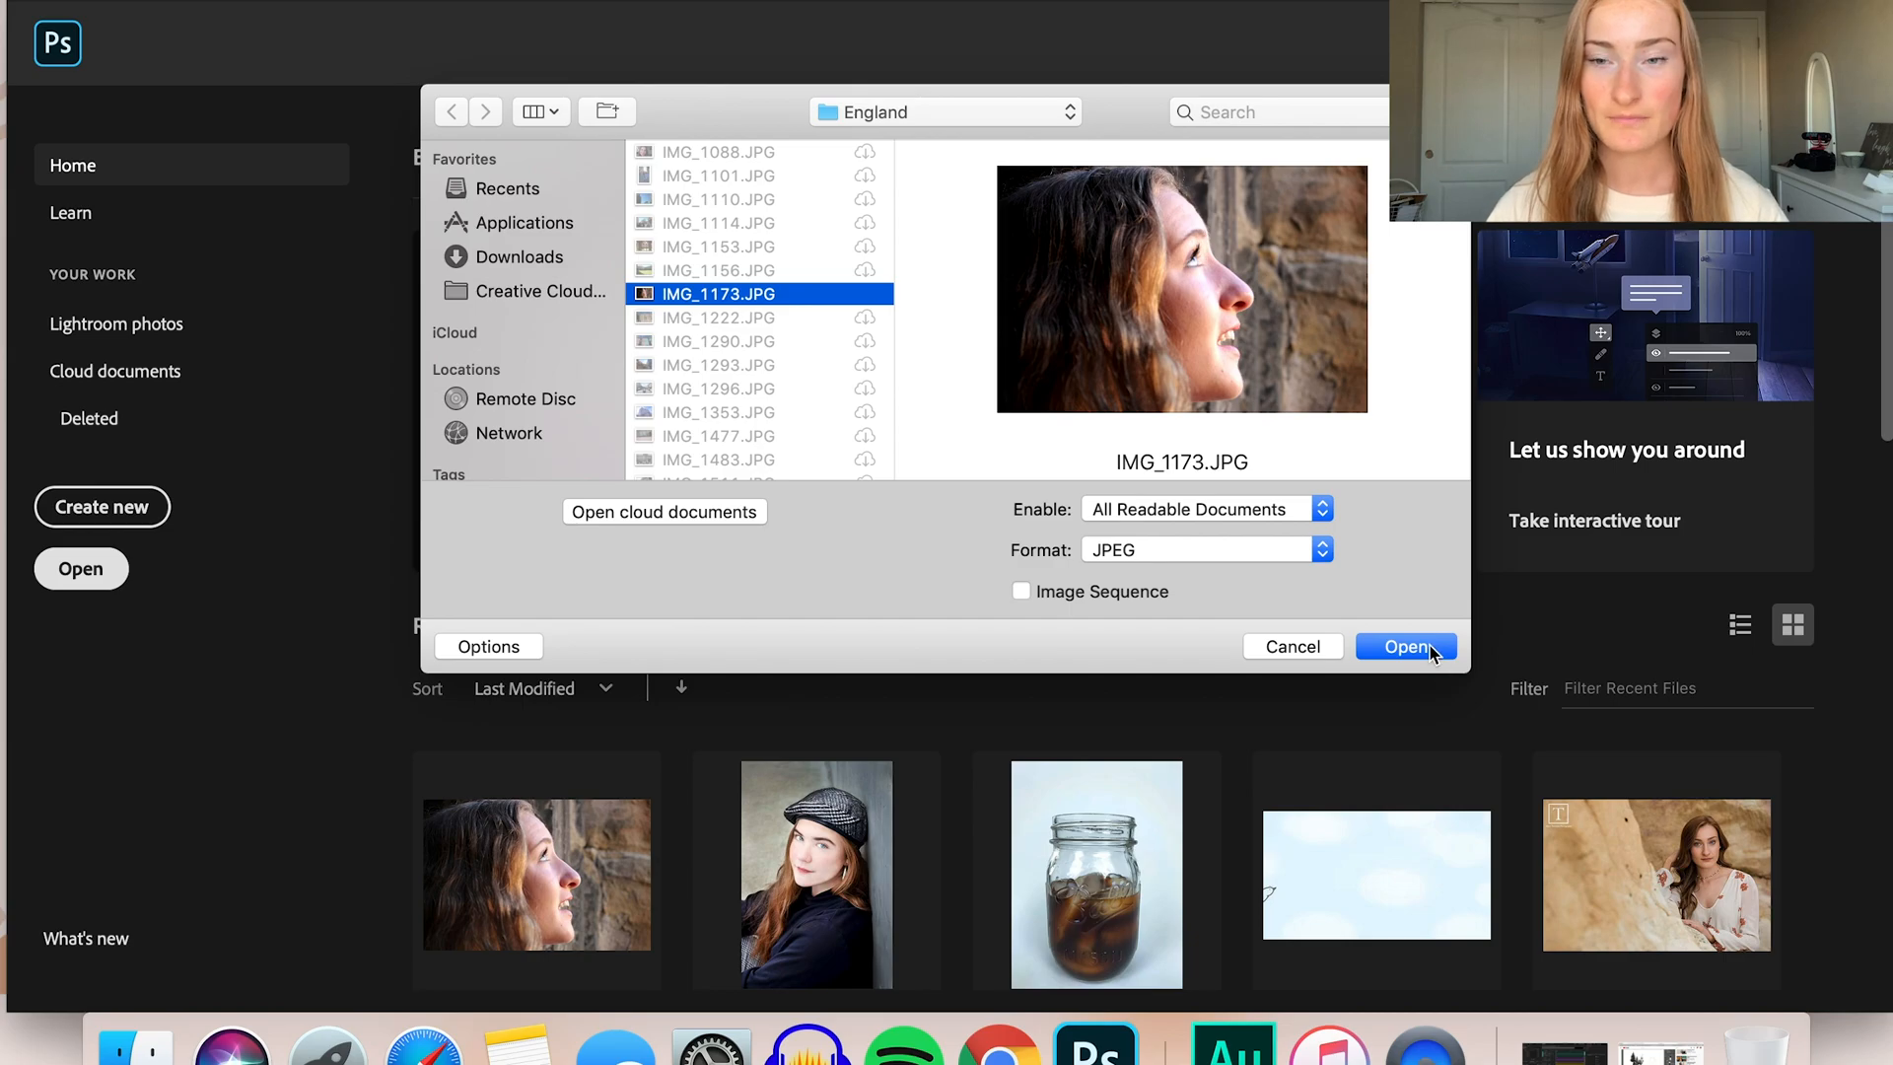
Open the photo IMG_1173.JPG from the England folder
{"action": "left_click", "coordinate": [1405, 647]}
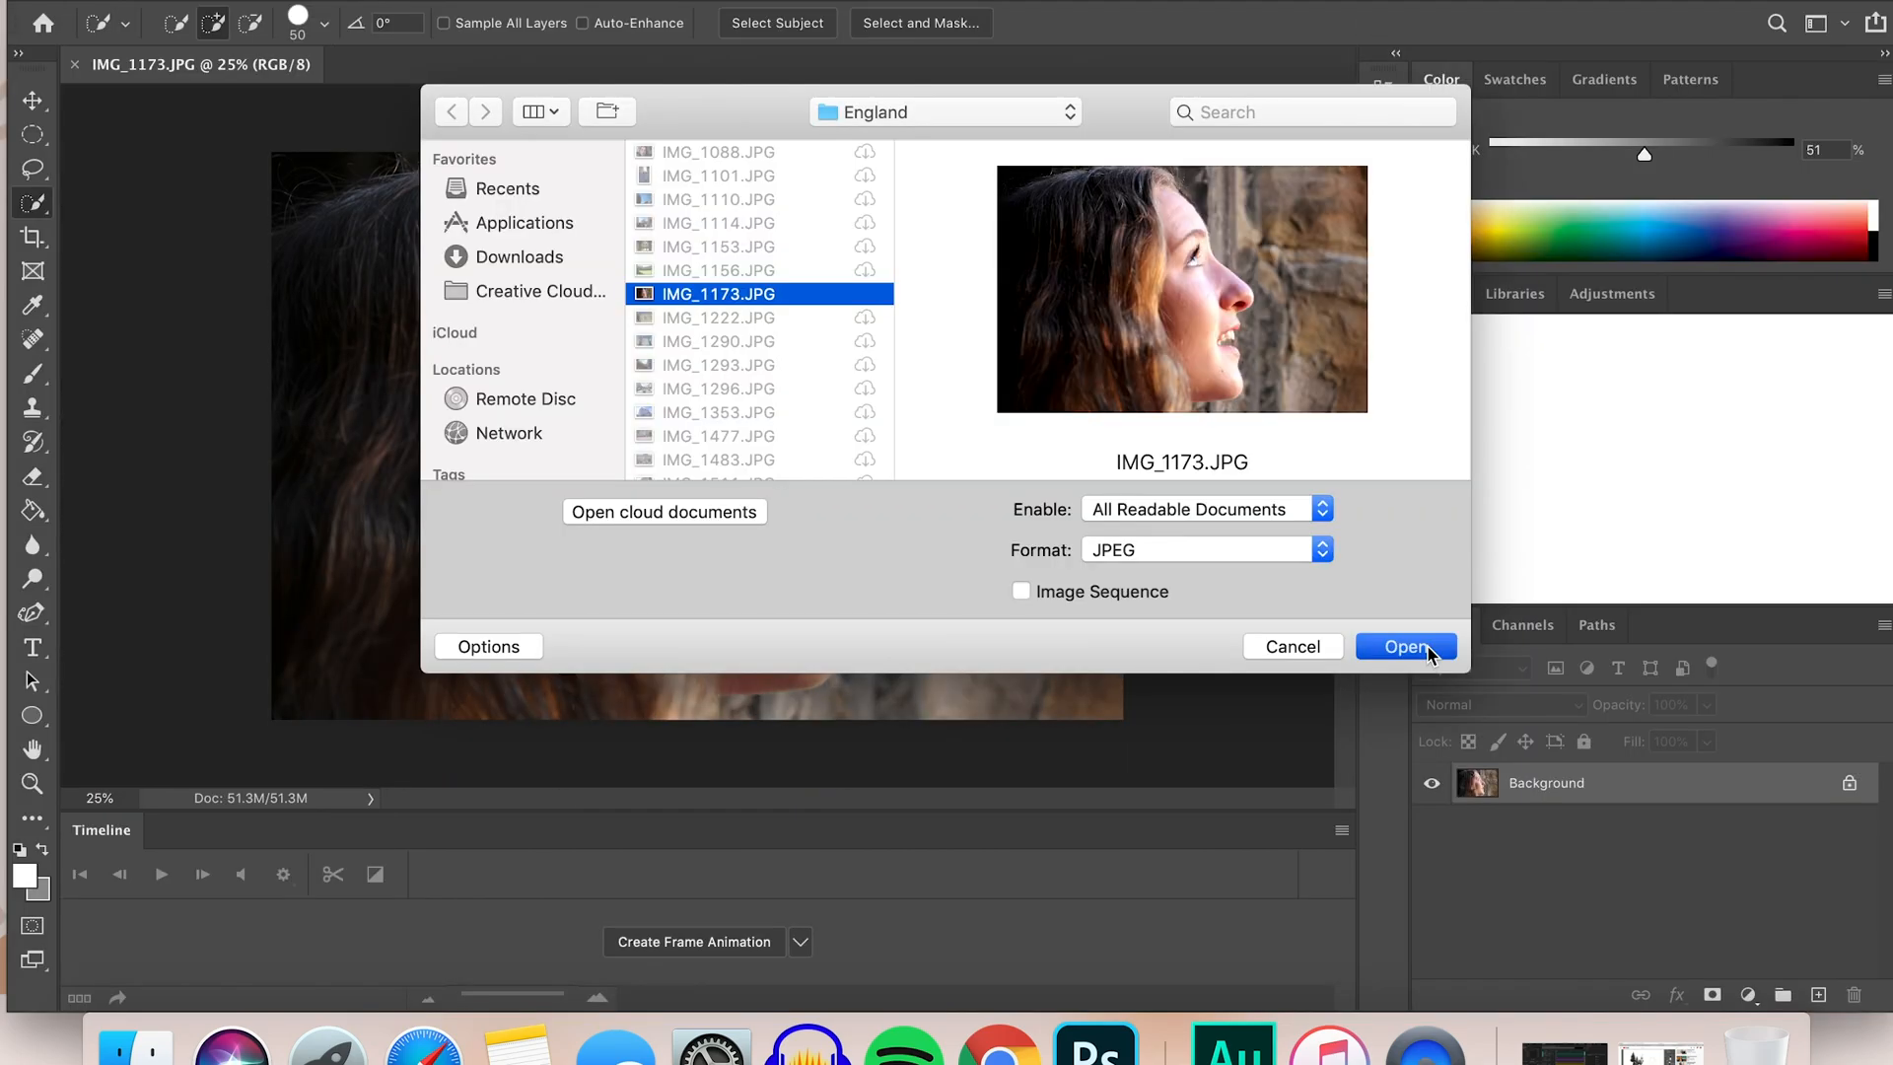
{"action": "left_click", "coordinate": [1407, 647]}
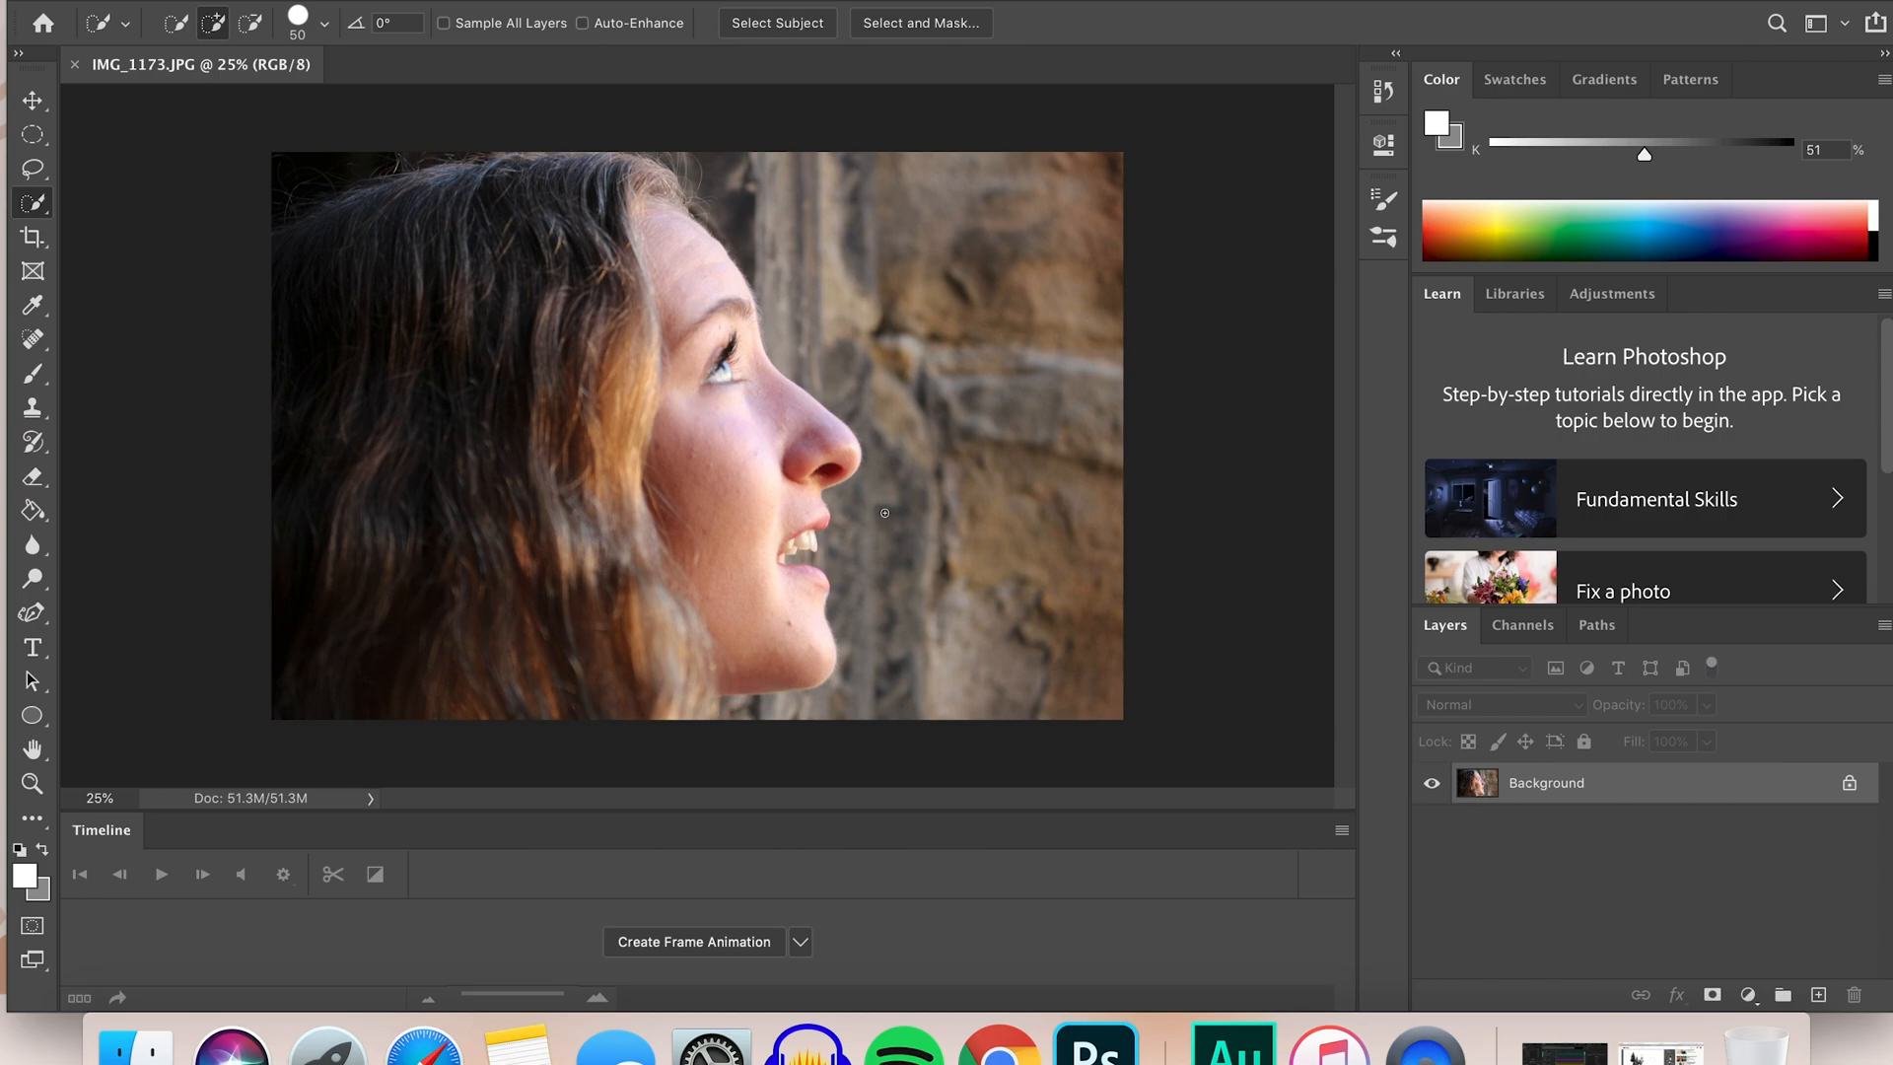
{"action": "right_click", "coordinate": [36, 202]}
{"action": "left_click", "coordinate": [37, 202]}
Convert the locked Background into a regular layer and rename it "model"
{"action": "double_click", "coordinate": [1819, 794]}
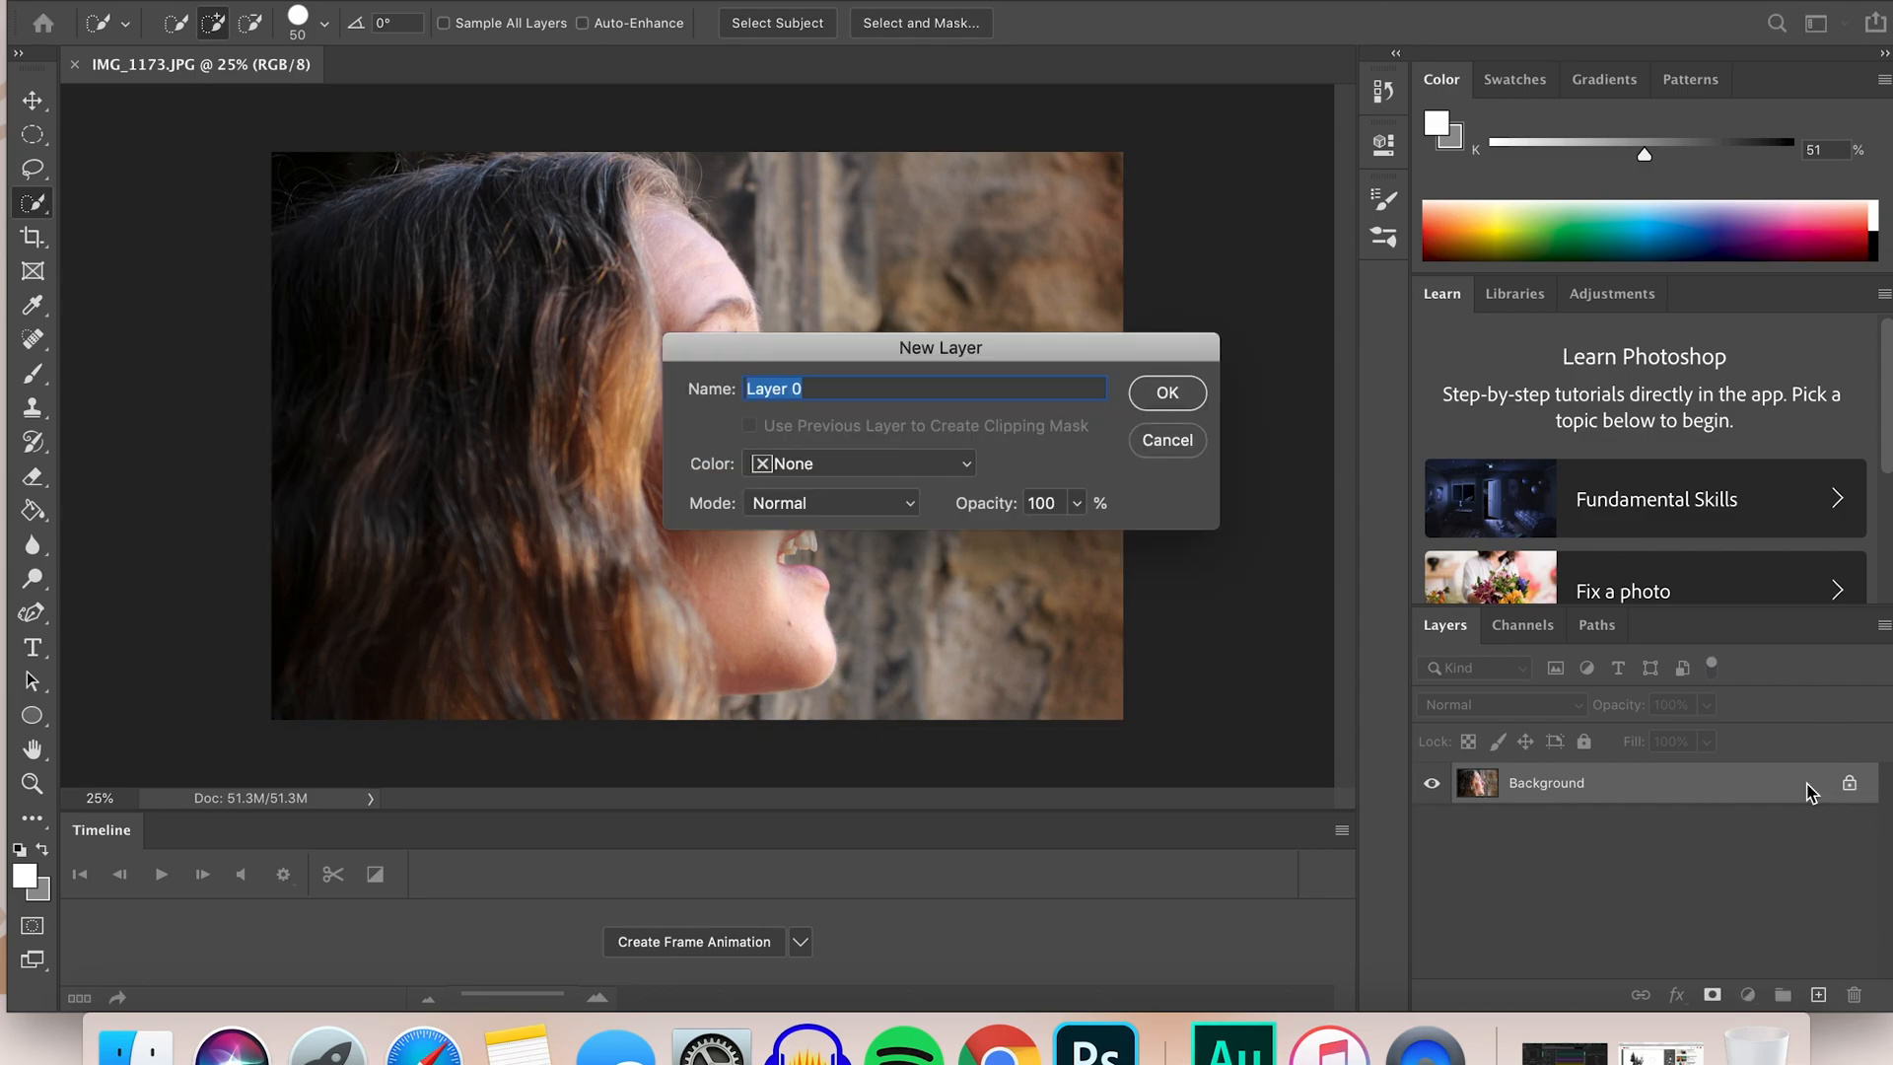
{"action": "left_click", "coordinate": [1164, 392]}
{"action": "double_click", "coordinate": [1529, 782]}
{"action": "type", "text": "model"}
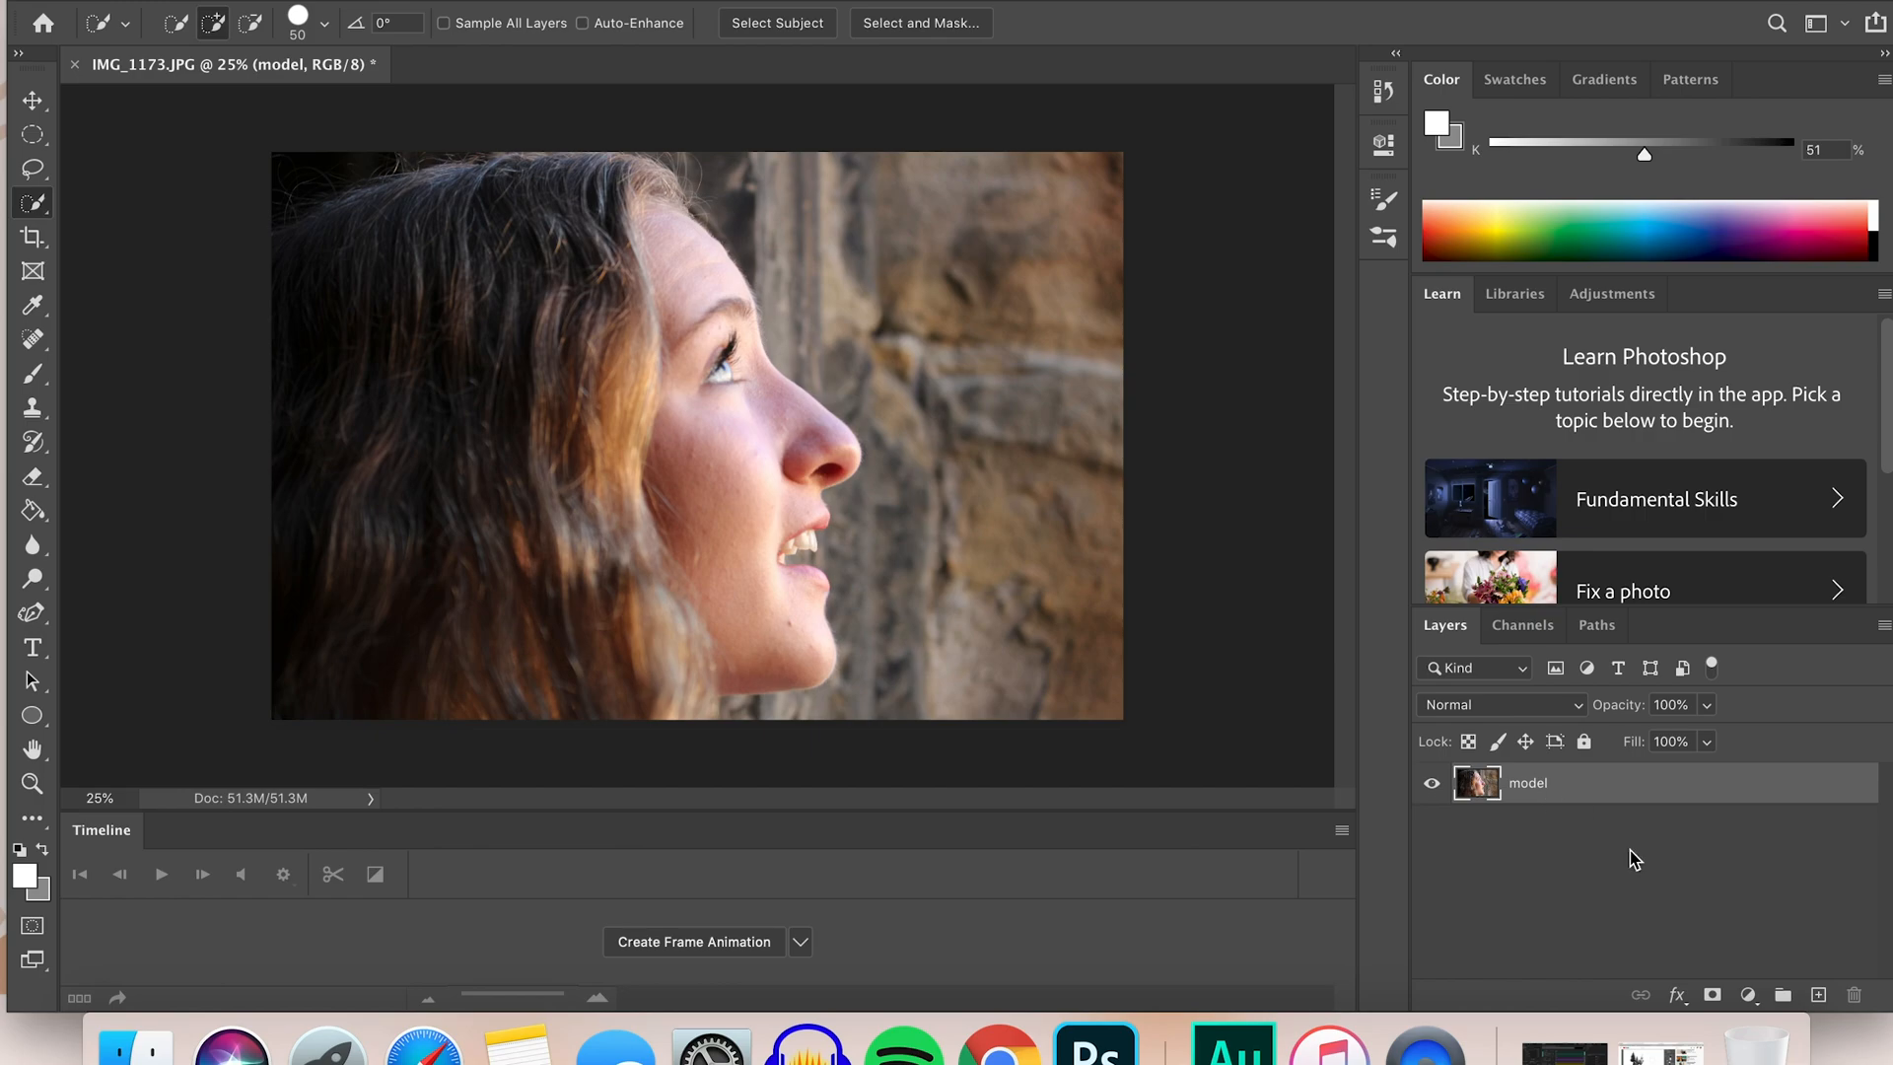
{"action": "key", "text": "Return"}
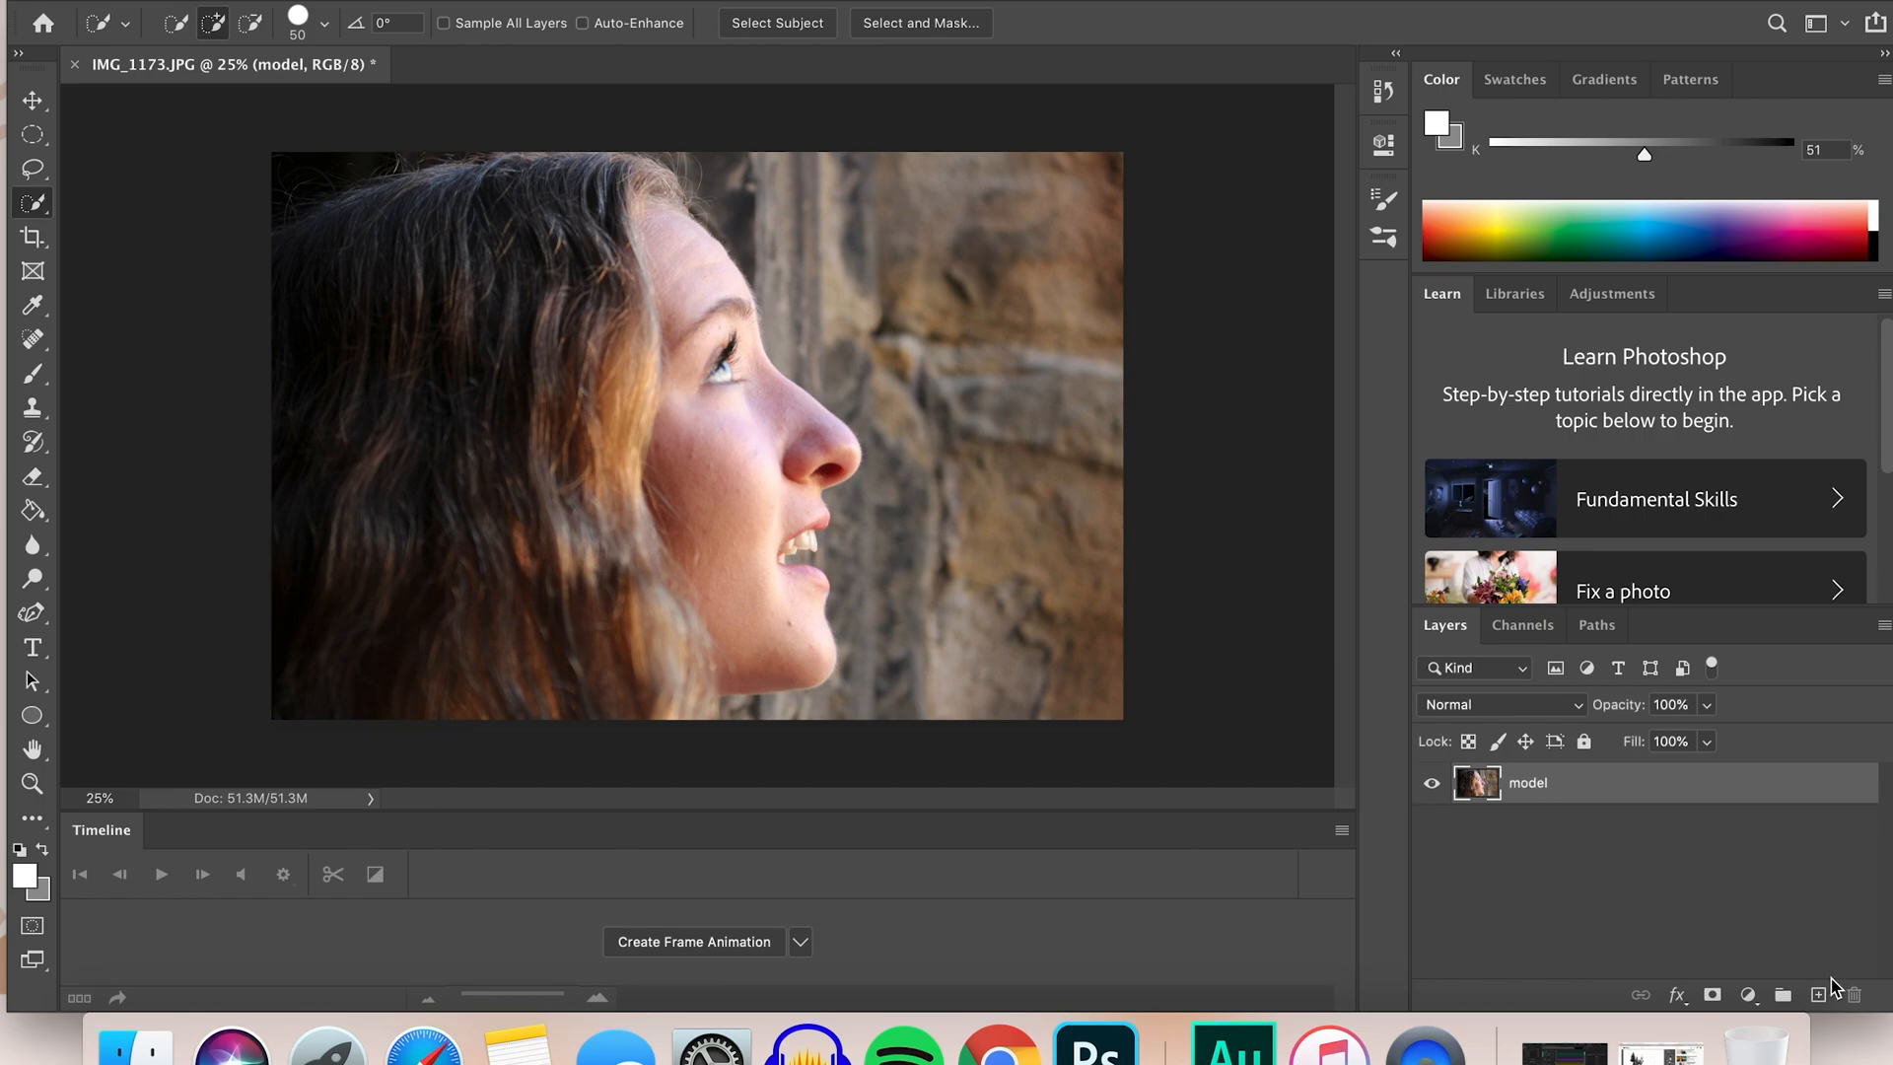
Add a white (ffffff) Solid Color fill layer and place it beneath the model layer
{"action": "left_click", "coordinate": [1746, 994]}
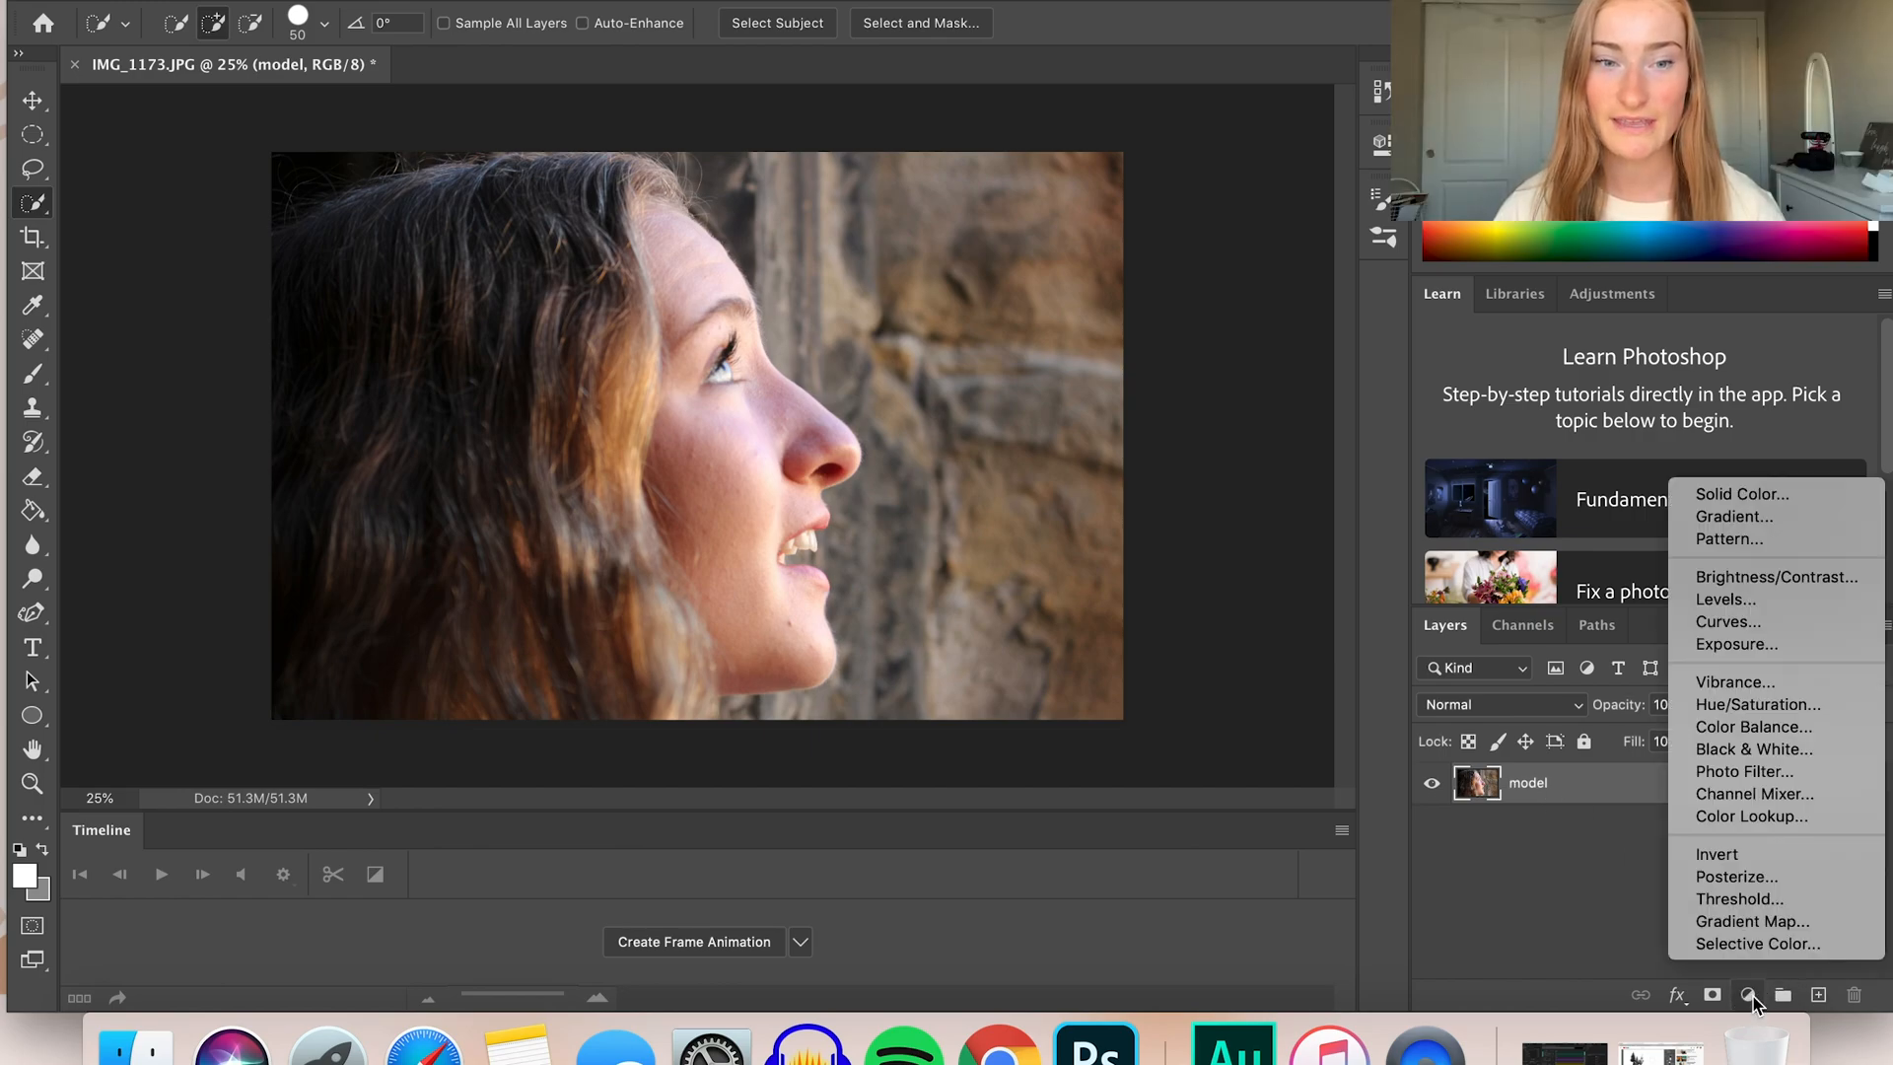
{"action": "left_click", "coordinate": [1747, 493]}
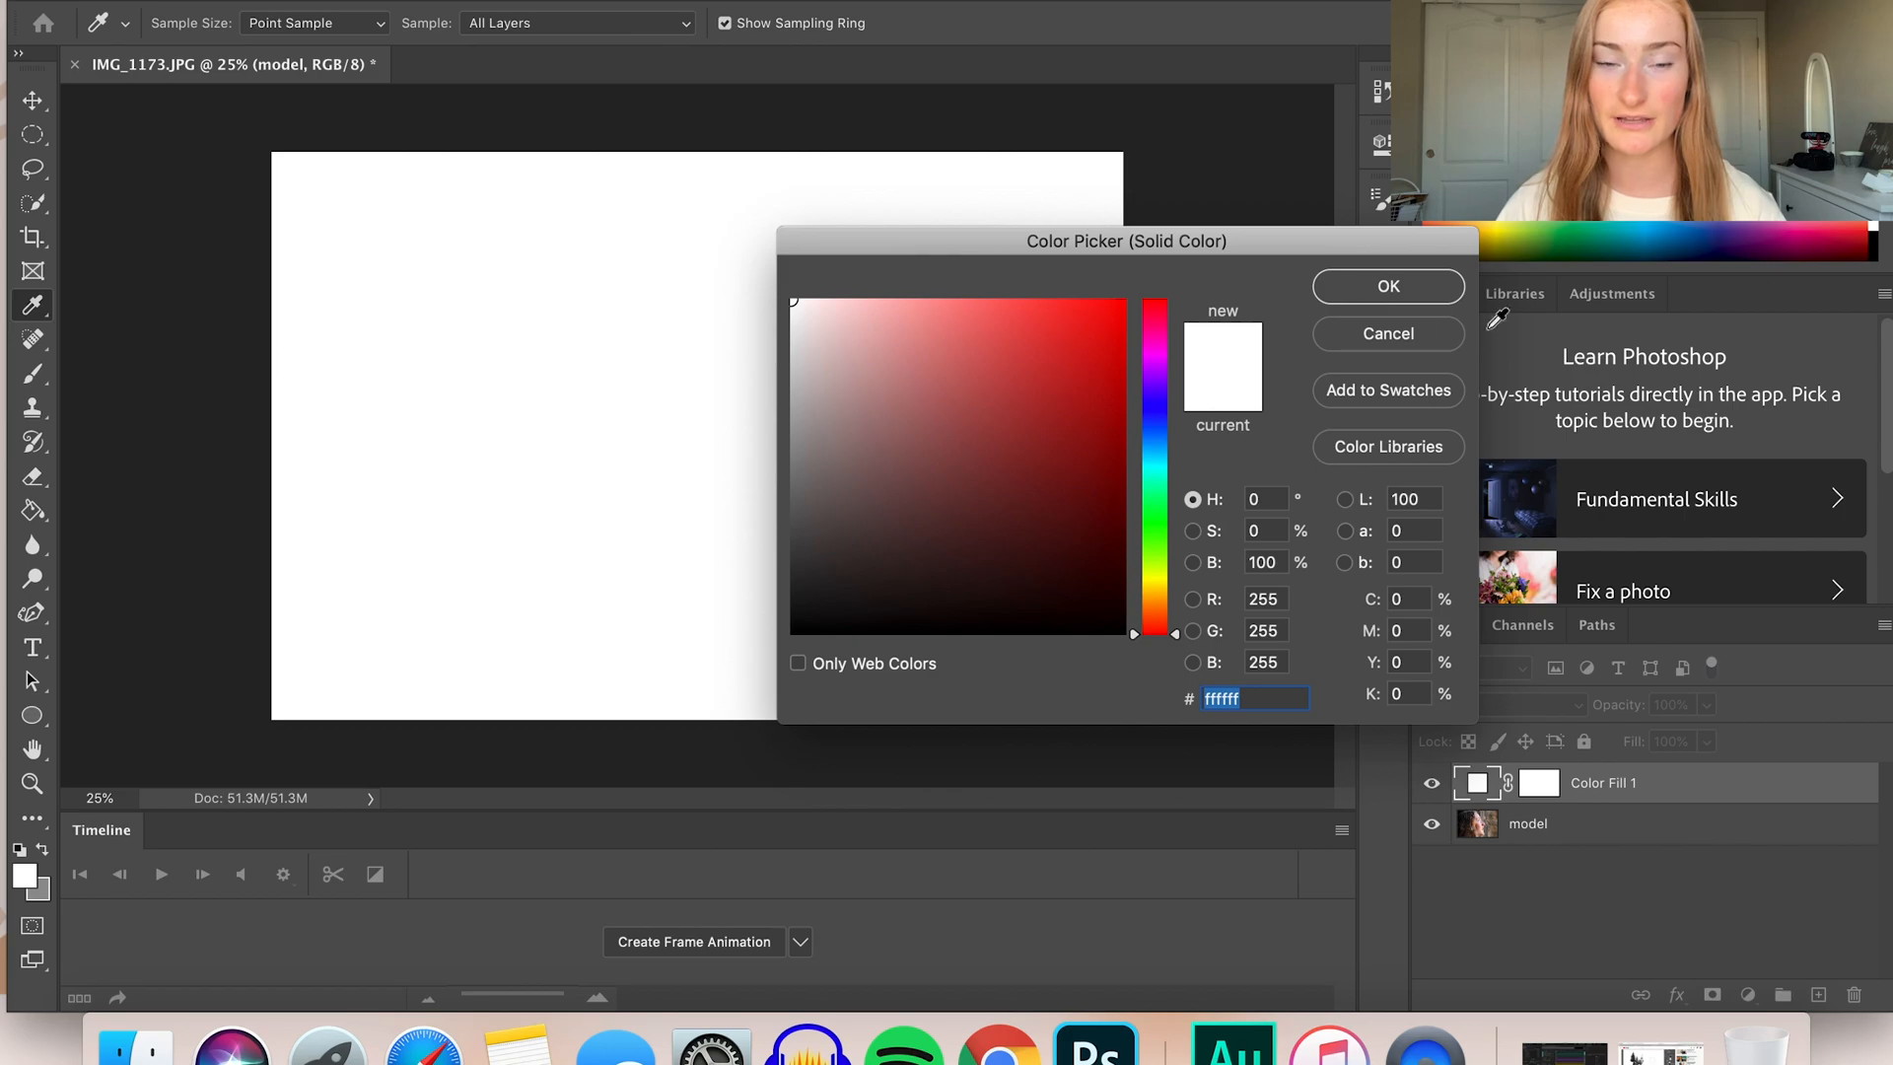
{"action": "left_click", "coordinate": [1440, 293]}
{"action": "left_click_drag", "start_coordinate": [1613, 785], "coordinate": [1612, 840]}
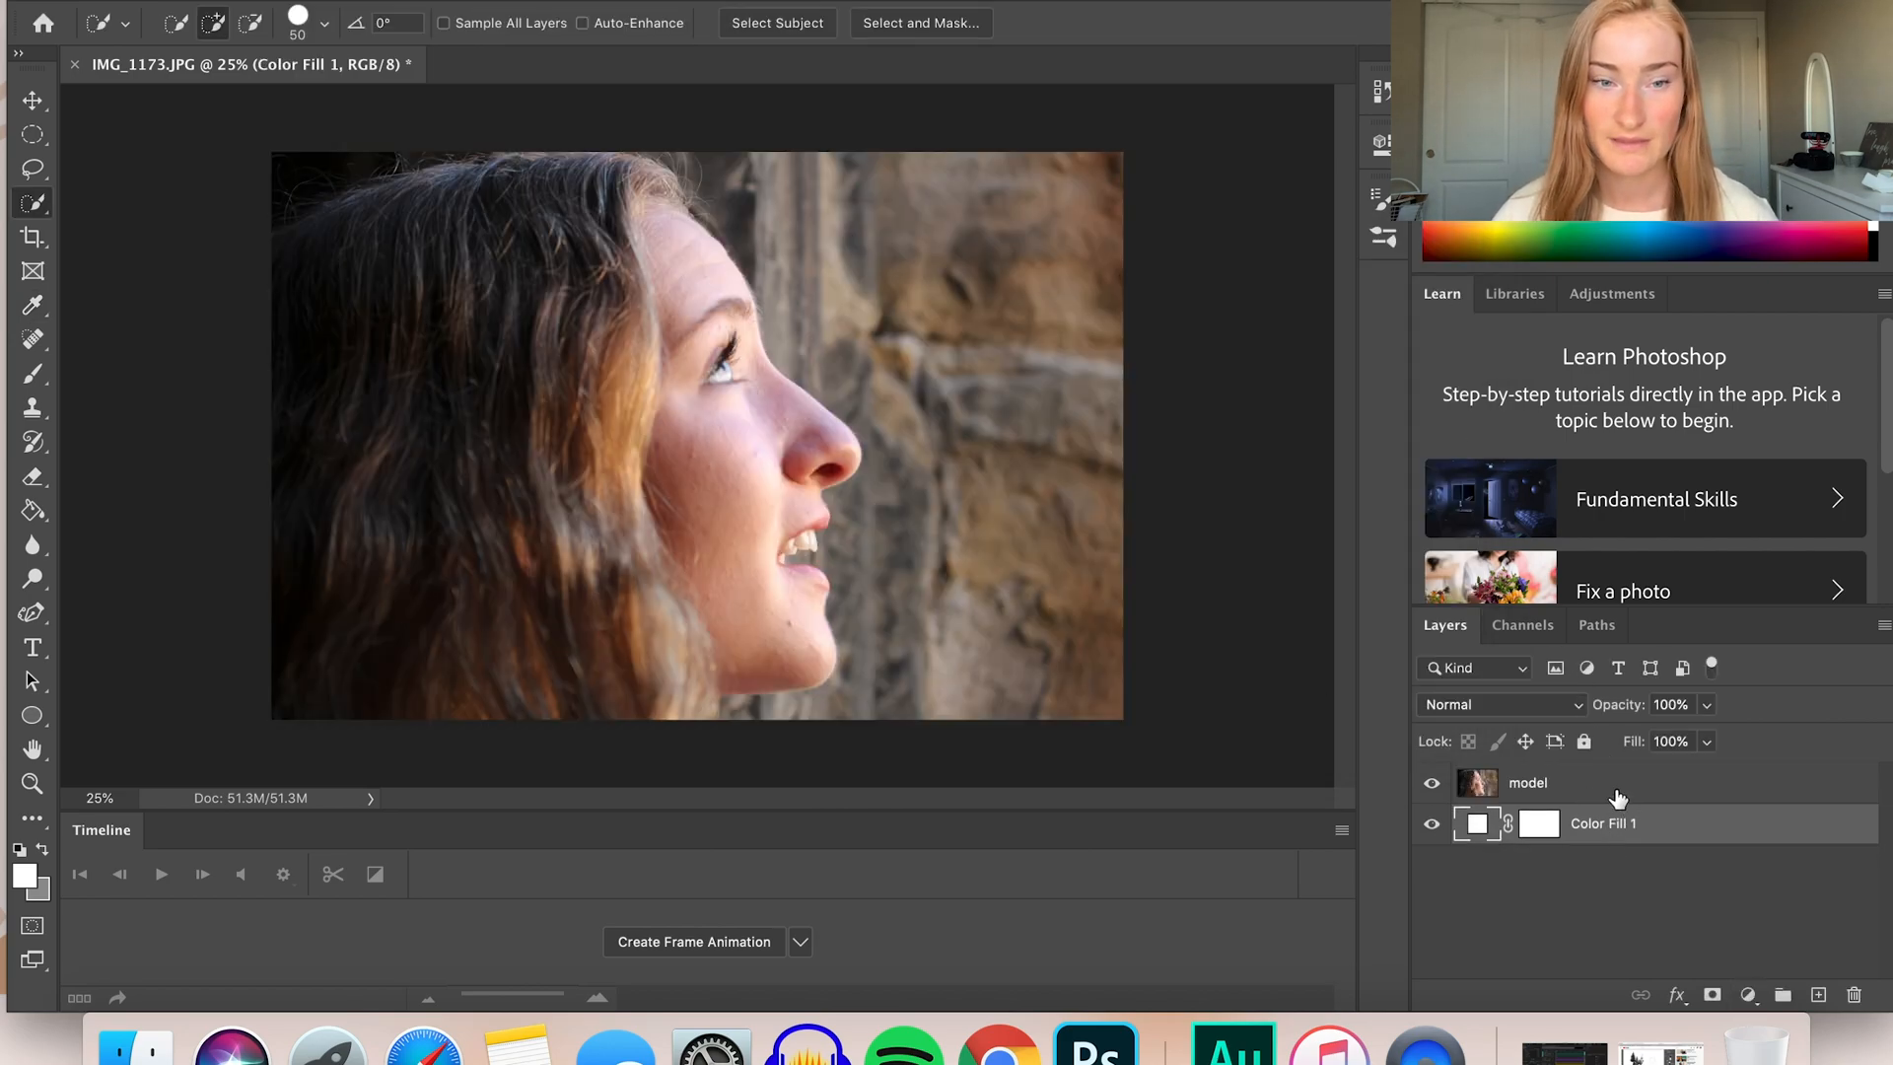
Outline the woman's face and hair on the model layer with the Polygonal Lasso, closing the selection below the chin
{"action": "left_click", "coordinate": [1619, 788]}
{"action": "left_click", "coordinate": [28, 210]}
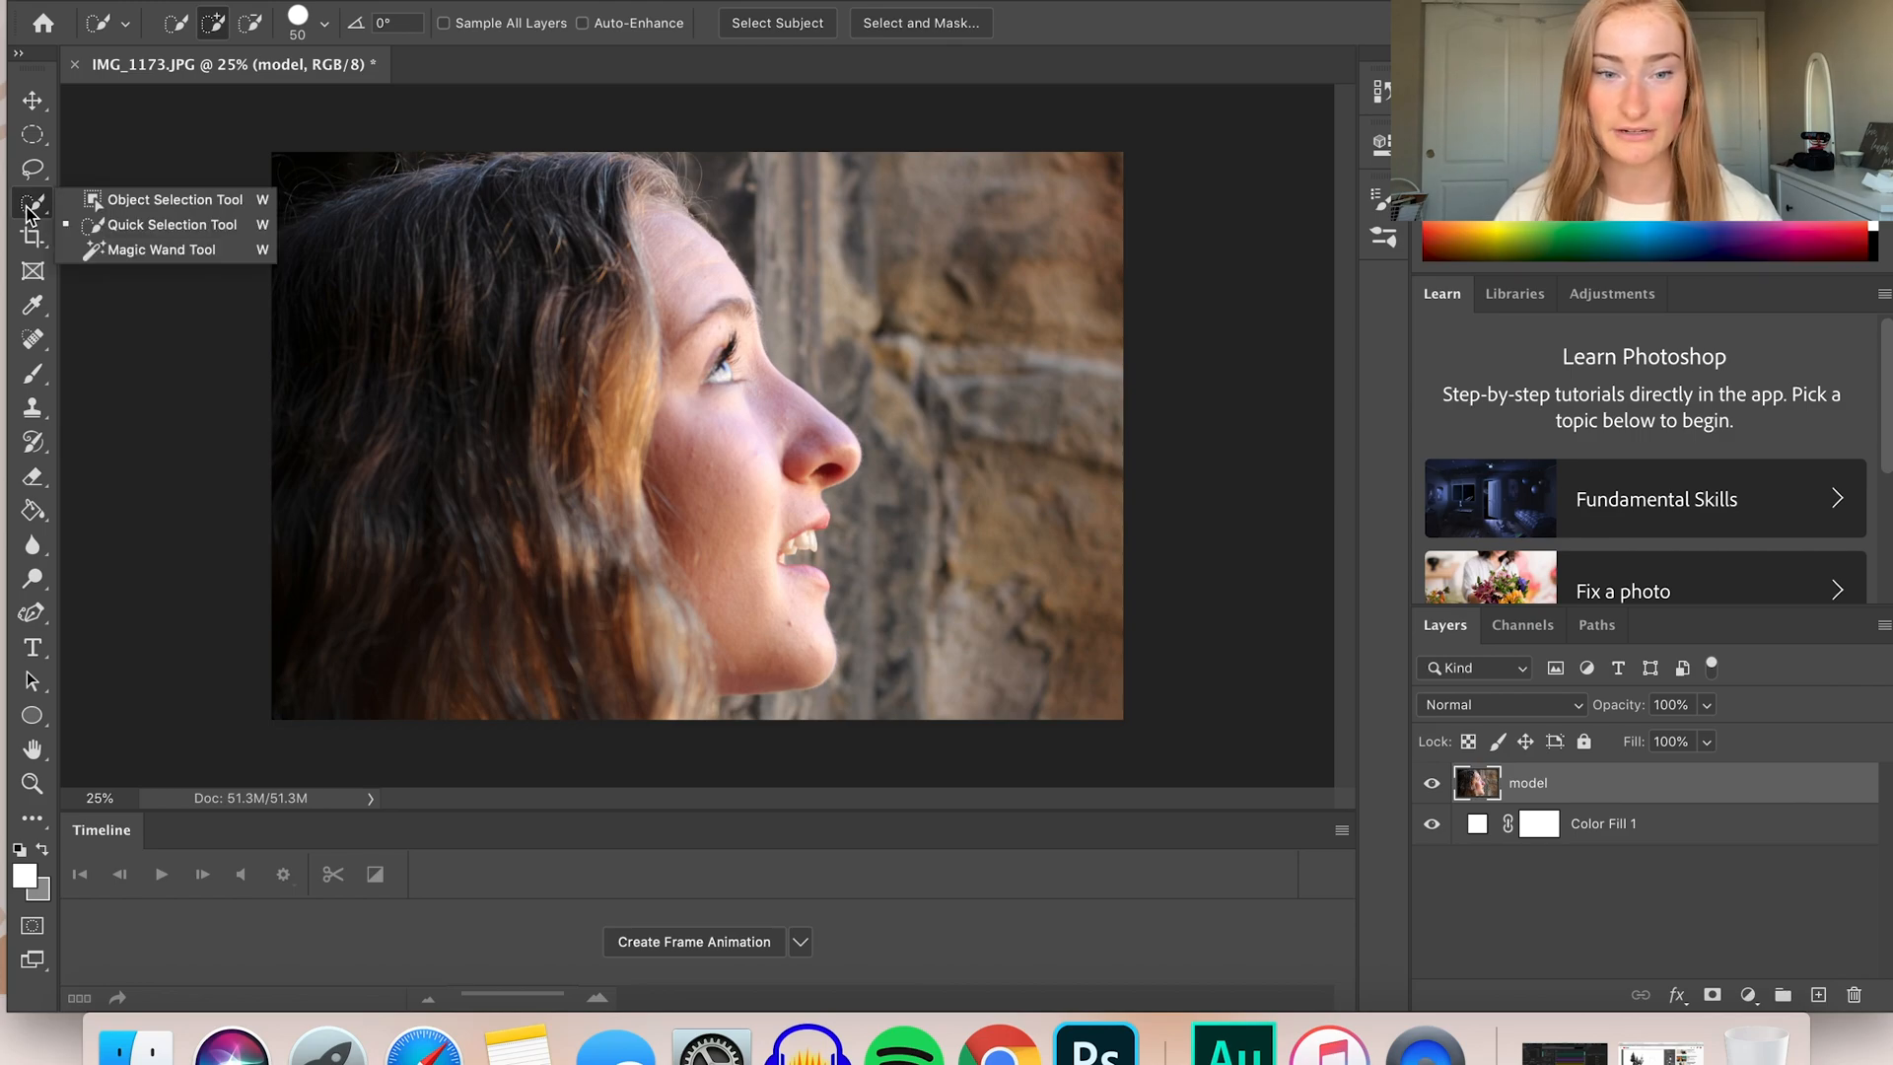
{"action": "left_click", "coordinate": [33, 176]}
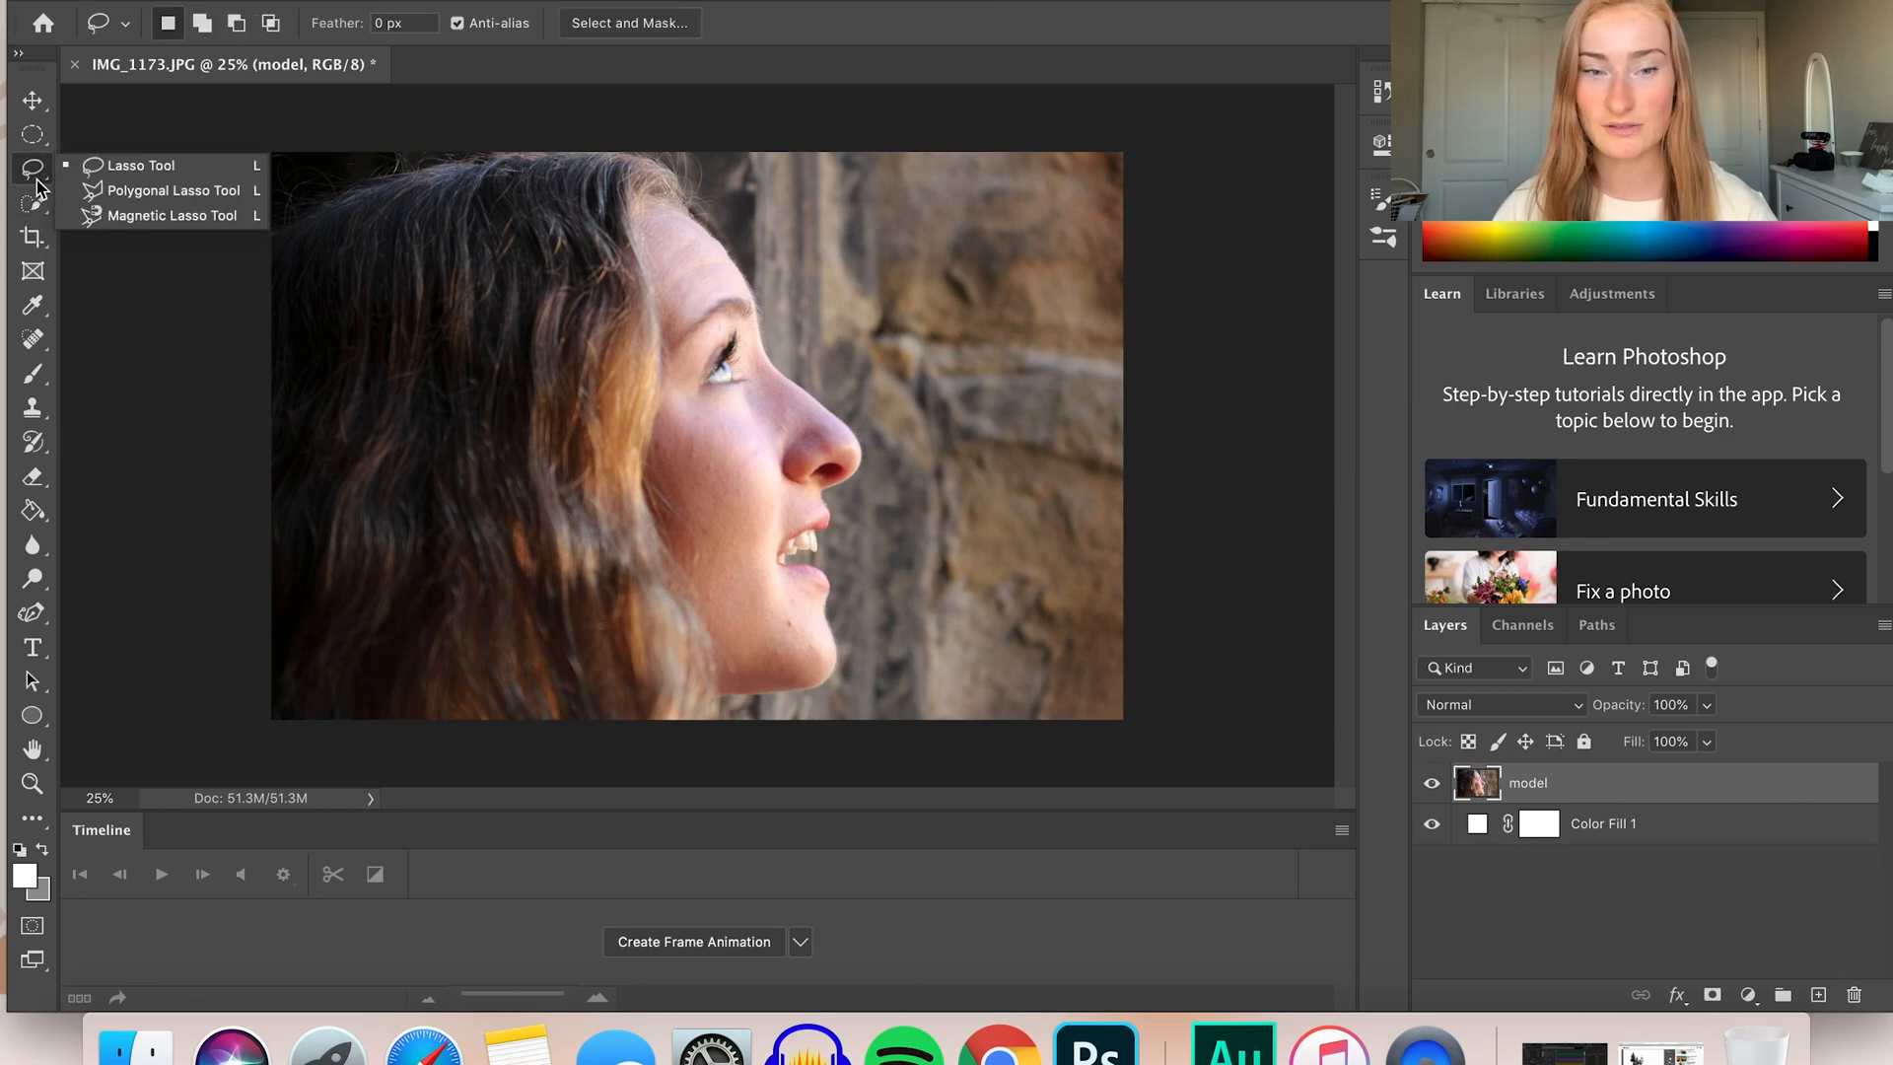
{"action": "left_click", "coordinate": [128, 190]}
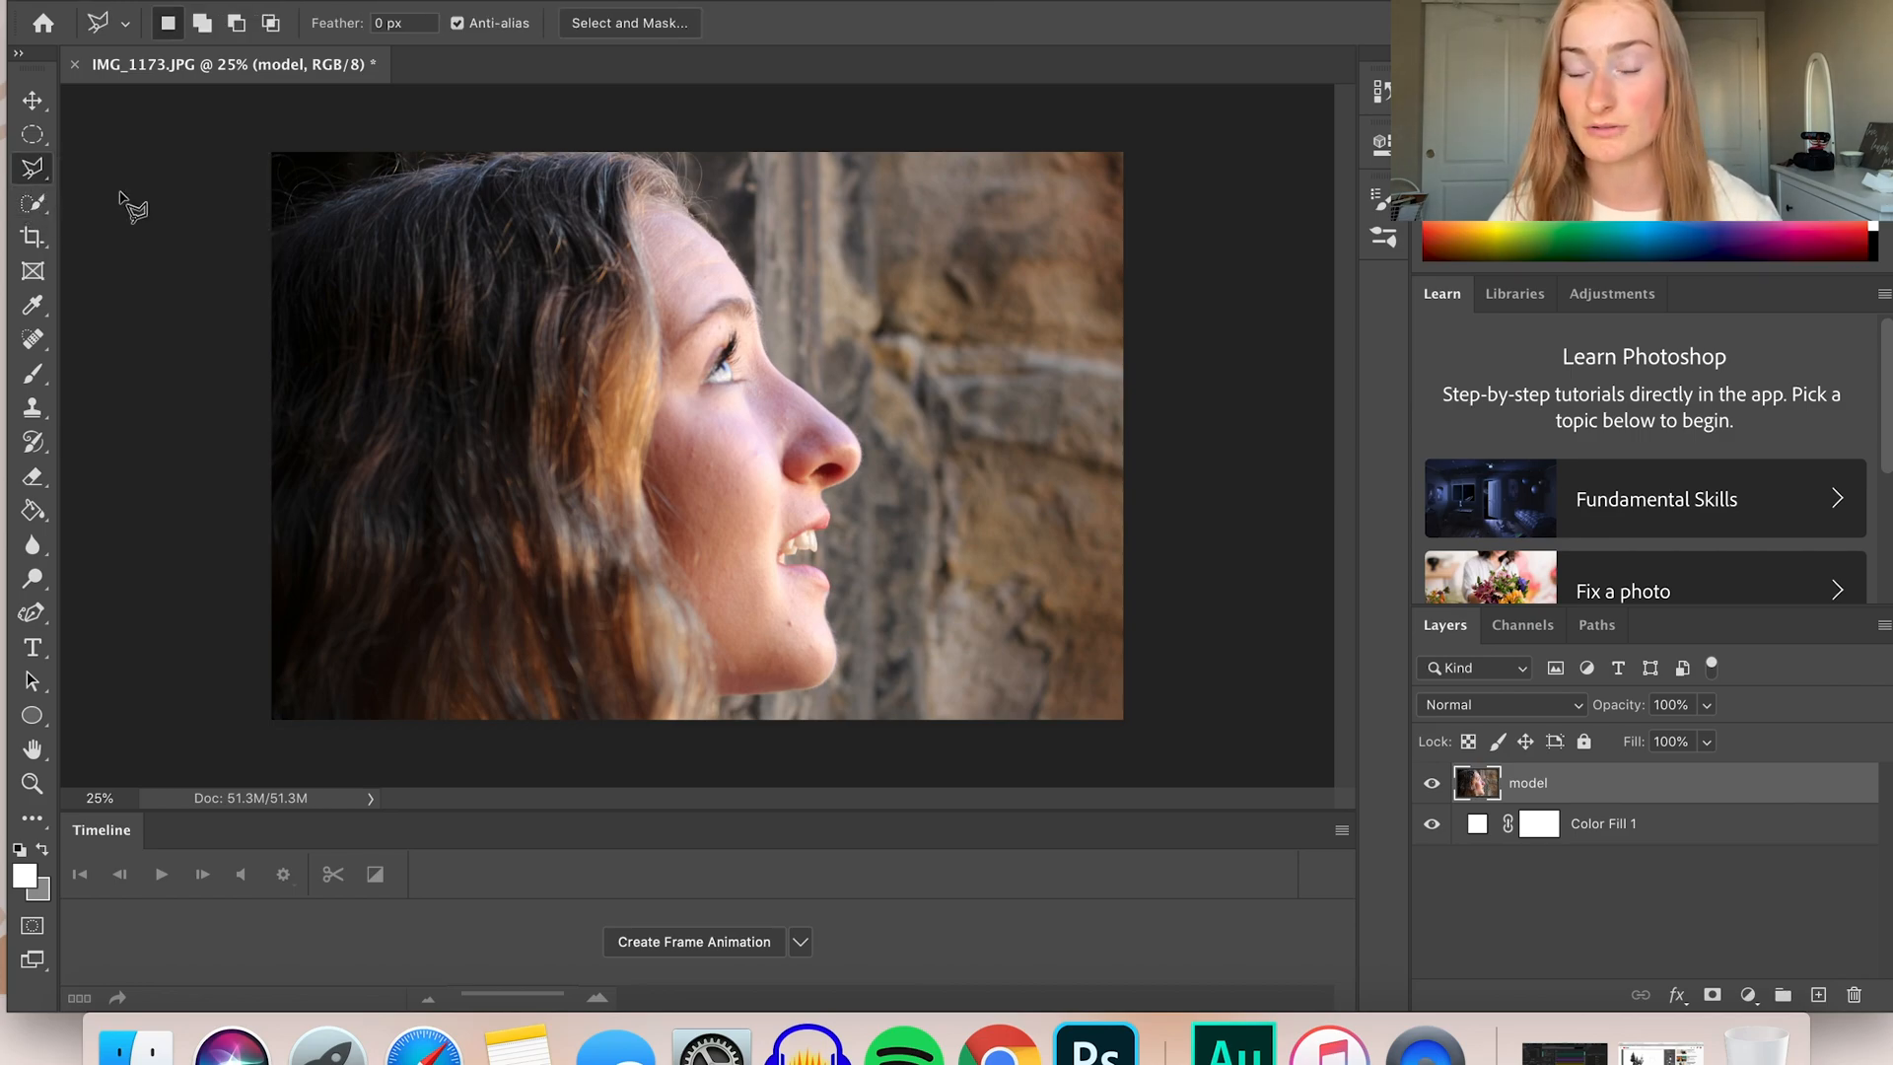
{"action": "left_click", "coordinate": [721, 697]}
{"action": "left_click", "coordinate": [803, 689]}
{"action": "left_click", "coordinate": [824, 683]}
{"action": "left_click", "coordinate": [835, 669]}
{"action": "left_click", "coordinate": [836, 647]}
{"action": "left_click", "coordinate": [824, 609]}
{"action": "left_click", "coordinate": [828, 589]}
{"action": "left_click", "coordinate": [822, 571]}
{"action": "left_click", "coordinate": [812, 565]}
{"action": "left_click", "coordinate": [794, 549]}
{"action": "left_click", "coordinate": [807, 548]}
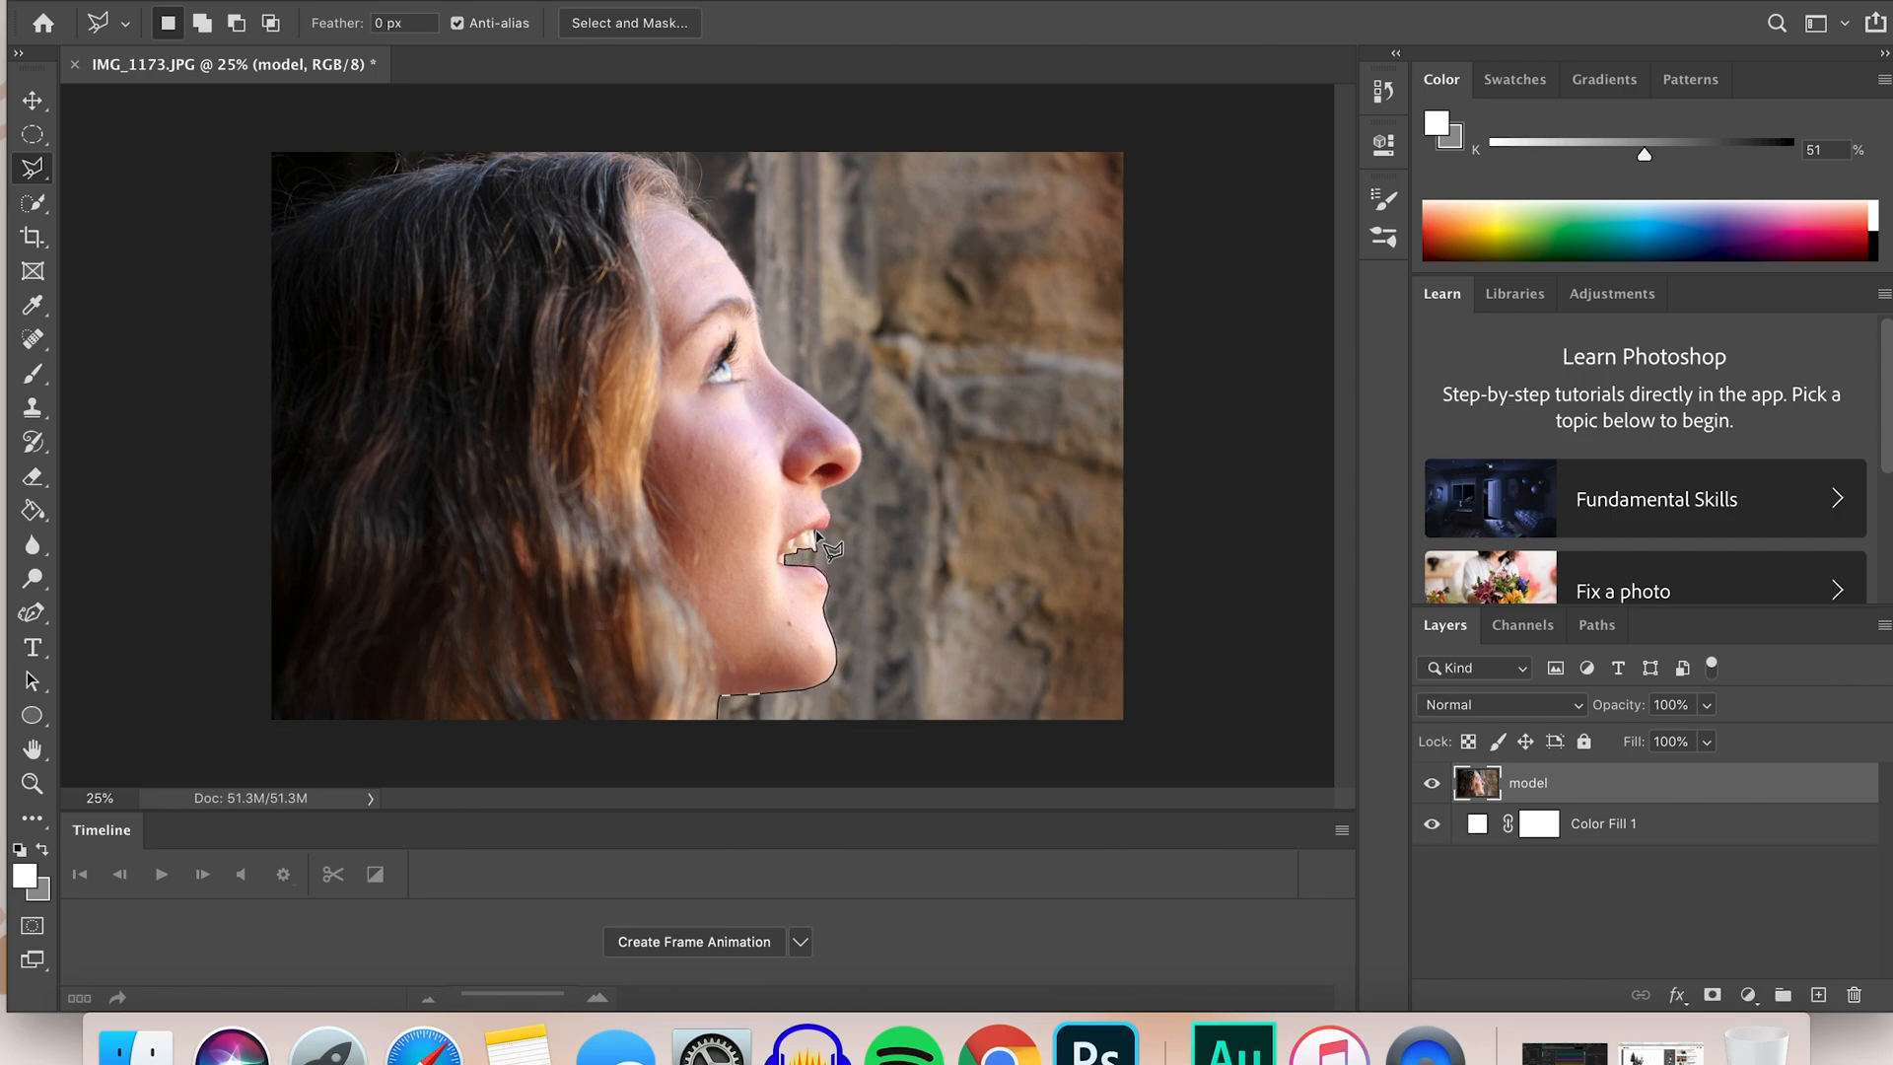
{"action": "left_click", "coordinate": [824, 489]}
{"action": "left_click", "coordinate": [849, 479]}
{"action": "left_click", "coordinate": [859, 467]}
{"action": "left_click", "coordinate": [861, 454]}
{"action": "left_click", "coordinate": [856, 435]}
{"action": "left_click", "coordinate": [844, 422]}
{"action": "left_click", "coordinate": [814, 401]}
{"action": "left_click", "coordinate": [784, 378]}
{"action": "left_click", "coordinate": [761, 342]}
{"action": "left_click", "coordinate": [753, 293]}
{"action": "left_click", "coordinate": [736, 264]}
{"action": "left_click", "coordinate": [695, 216]}
{"action": "left_click", "coordinate": [678, 174]}
{"action": "left_click", "coordinate": [653, 159]}
{"action": "left_click", "coordinate": [574, 150]}
{"action": "left_click", "coordinate": [434, 168]}
{"action": "left_click", "coordinate": [274, 236]}
{"action": "left_click", "coordinate": [274, 719]}
{"action": "left_click", "coordinate": [717, 723]}
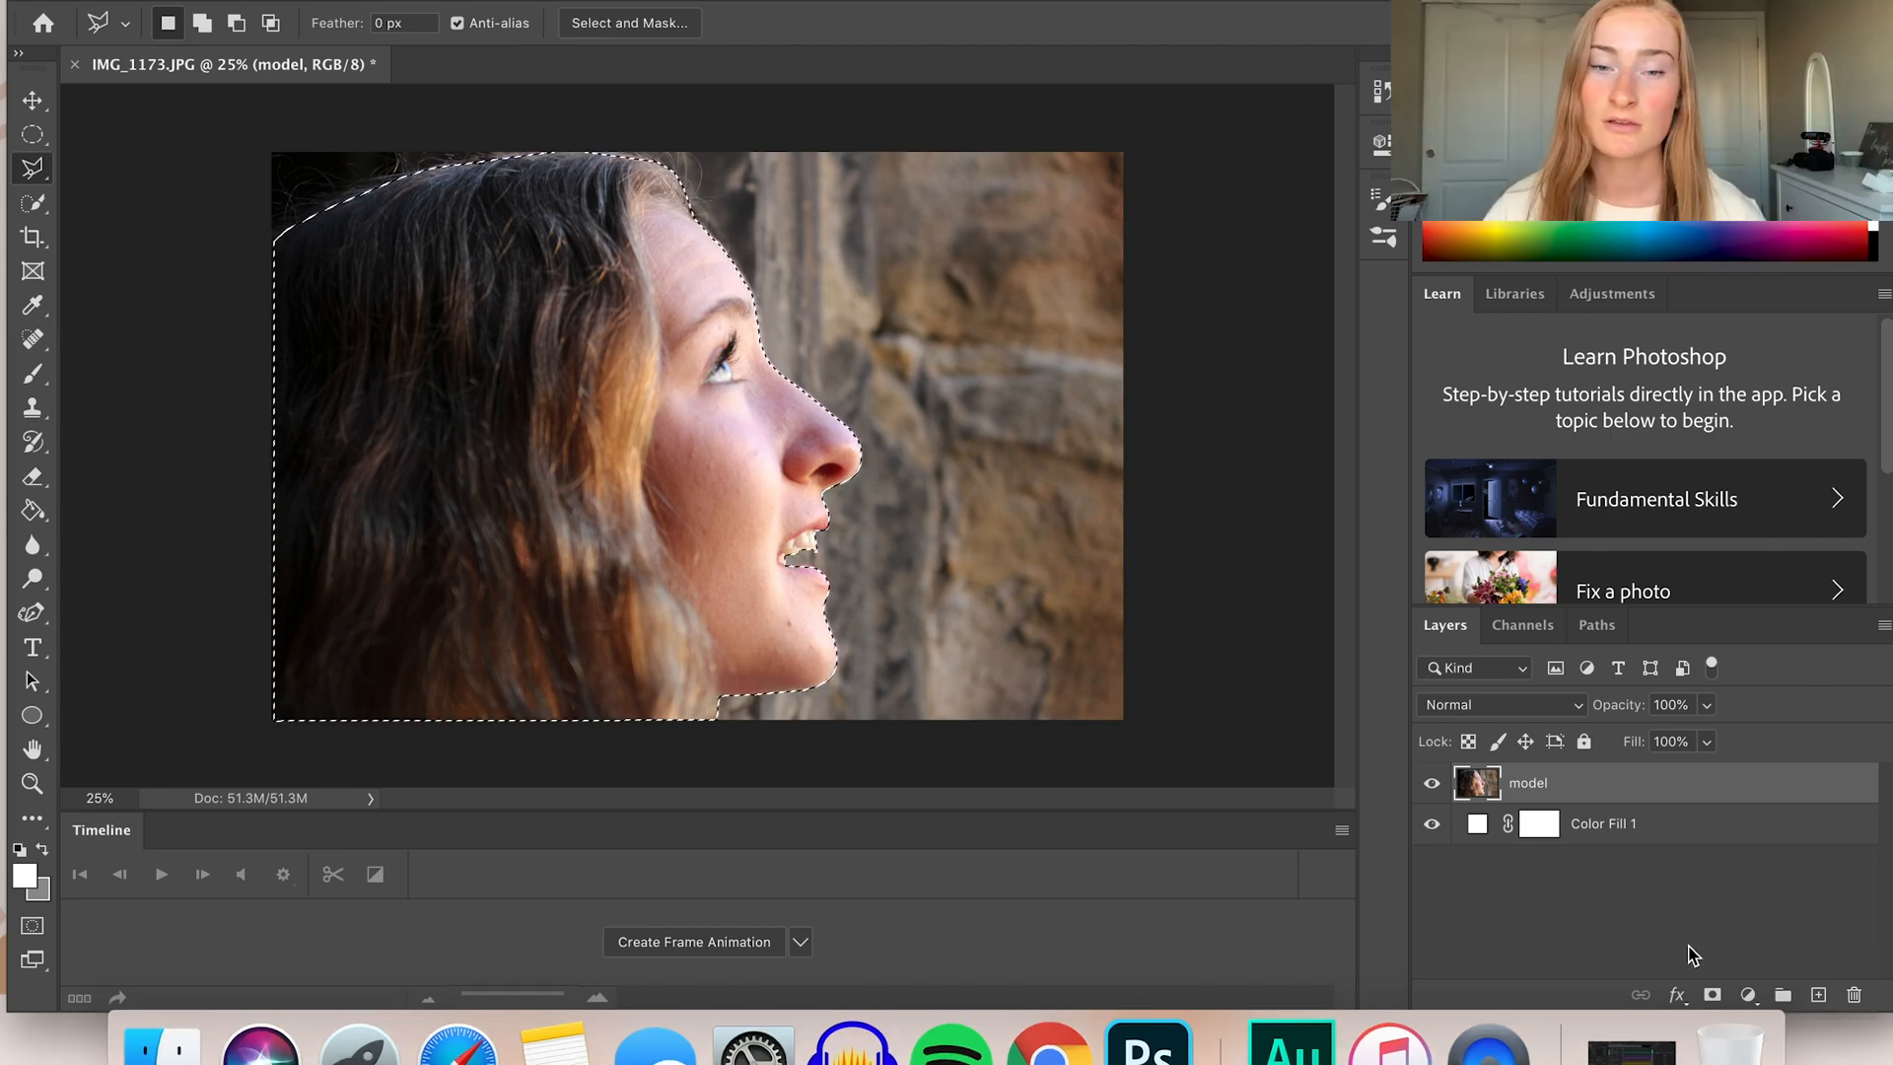
Add a layer mask from the head selection and shift the model slightly left against the canvas edge
{"action": "left_click", "coordinate": [1712, 996]}
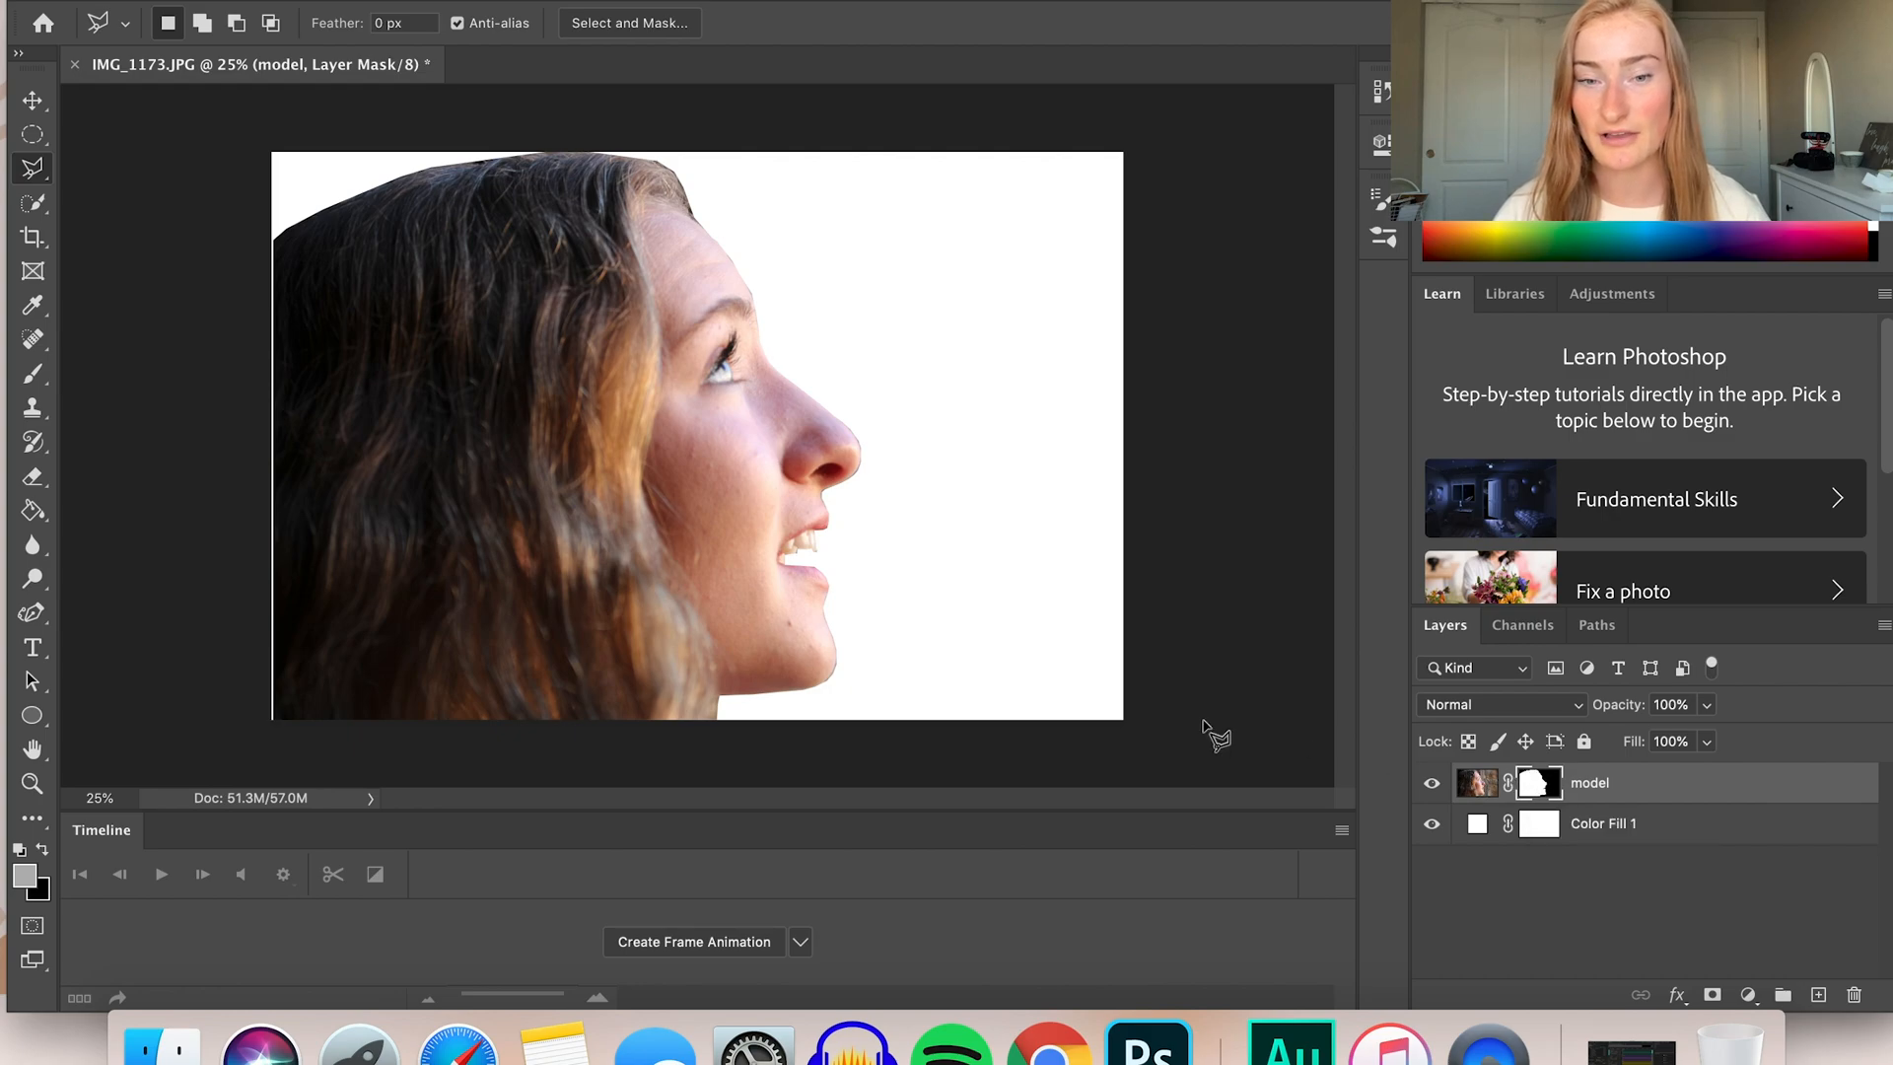
{"action": "left_click", "coordinate": [33, 100]}
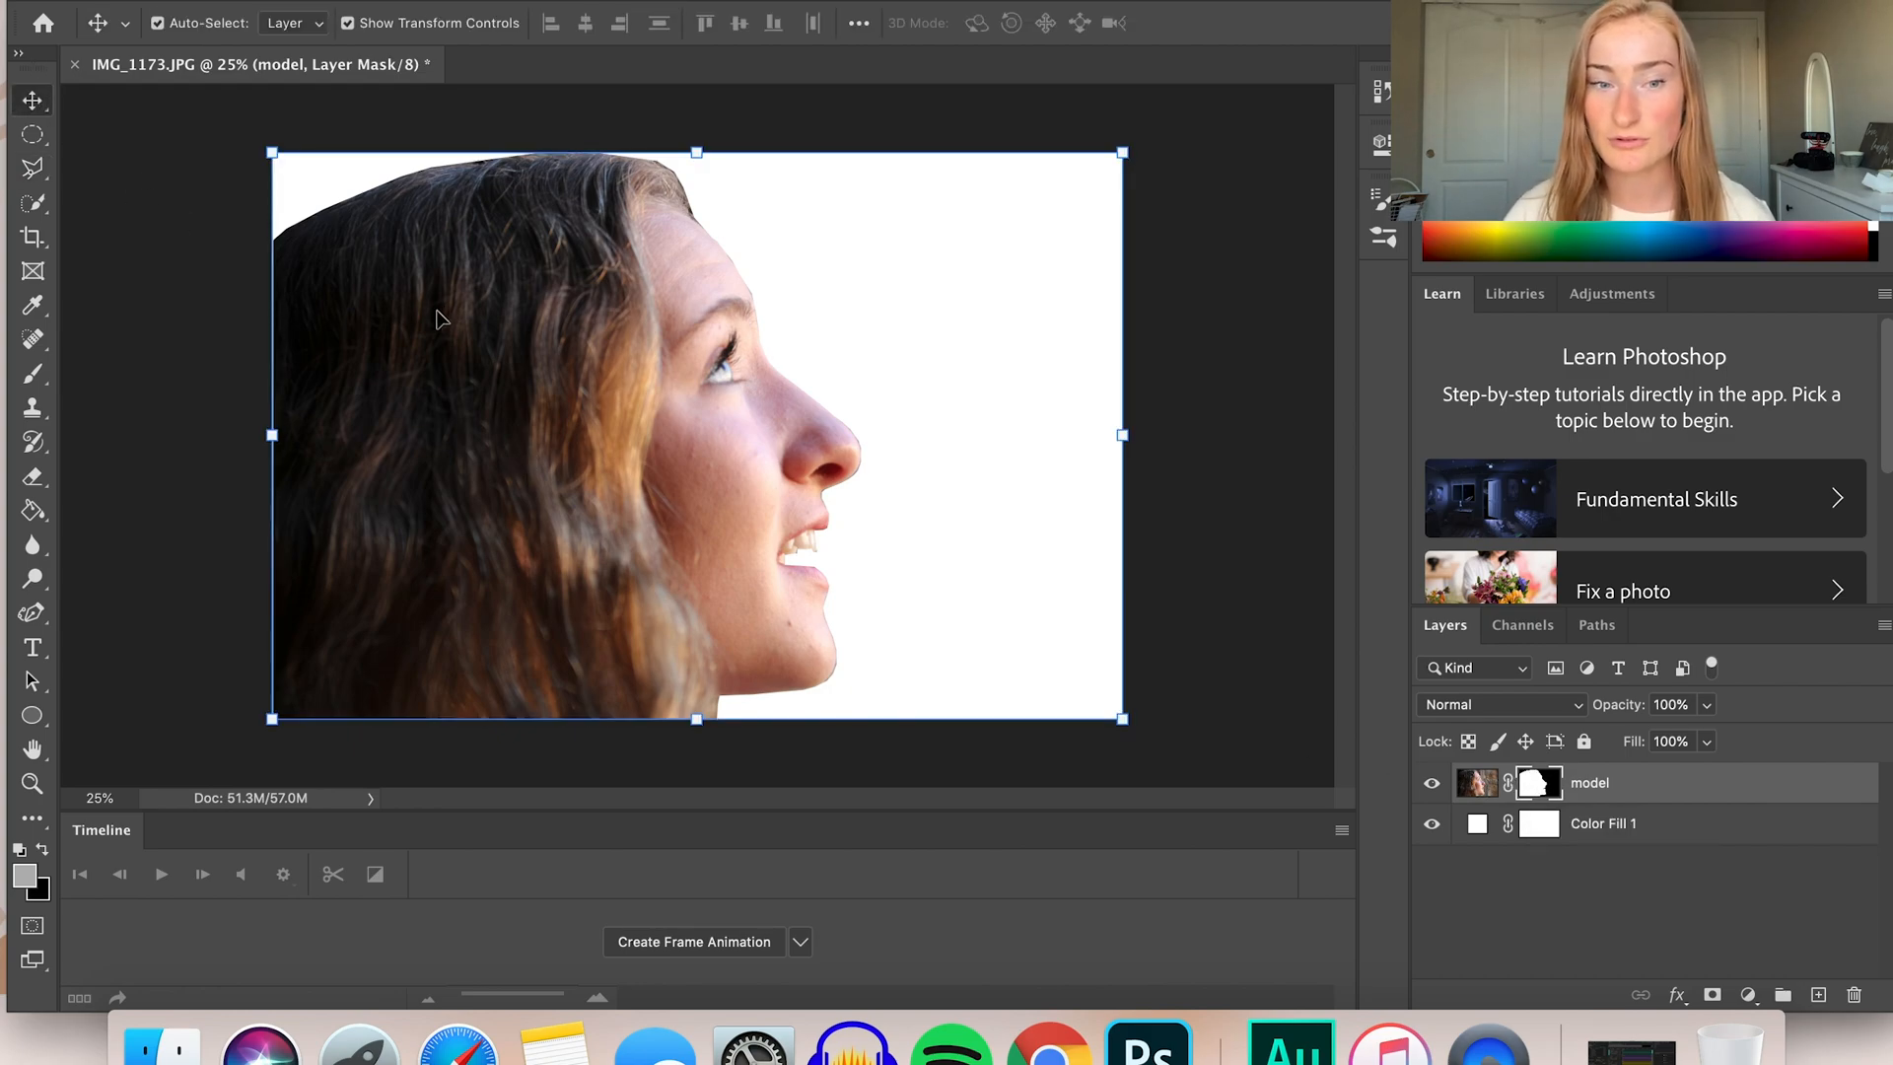
{"action": "left_click_drag", "start_coordinate": [440, 318], "coordinate": [434, 317]}
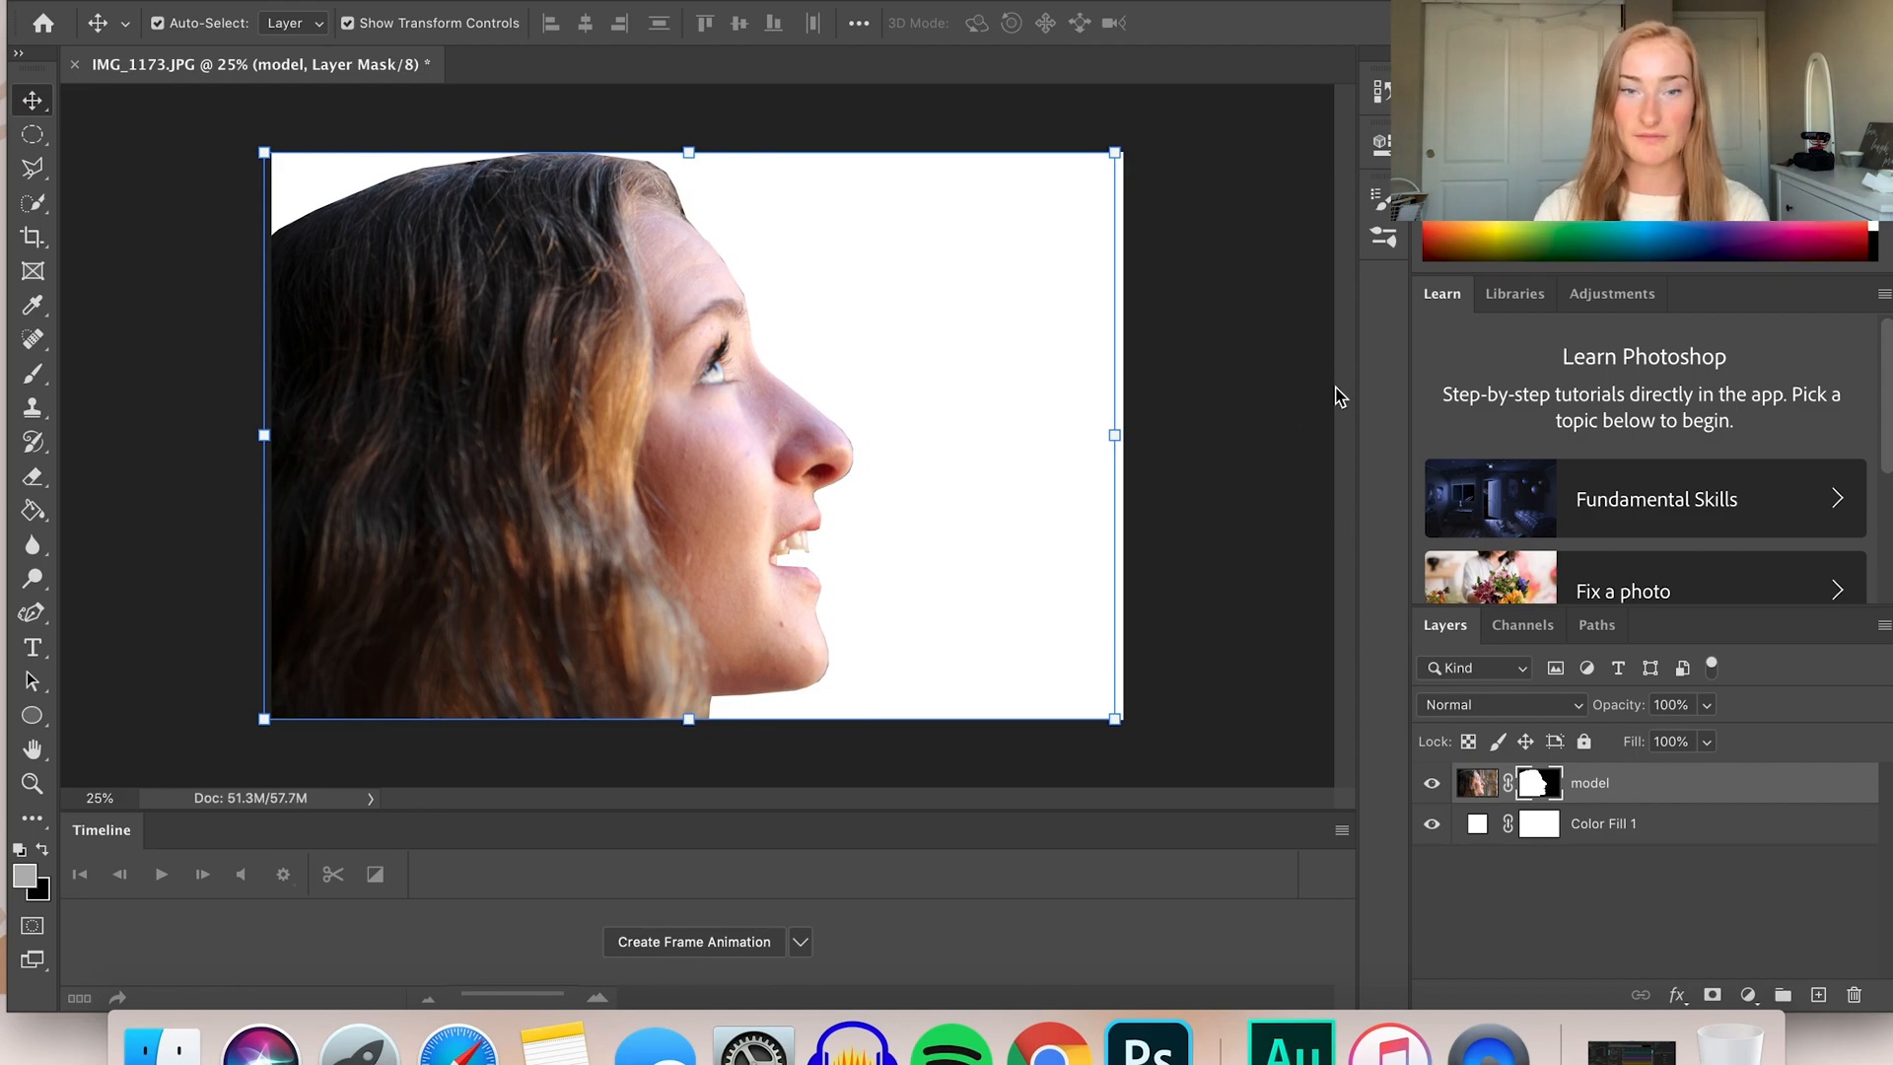
Add a Black & White adjustment layer above the model layer
{"action": "left_click", "coordinate": [1749, 995]}
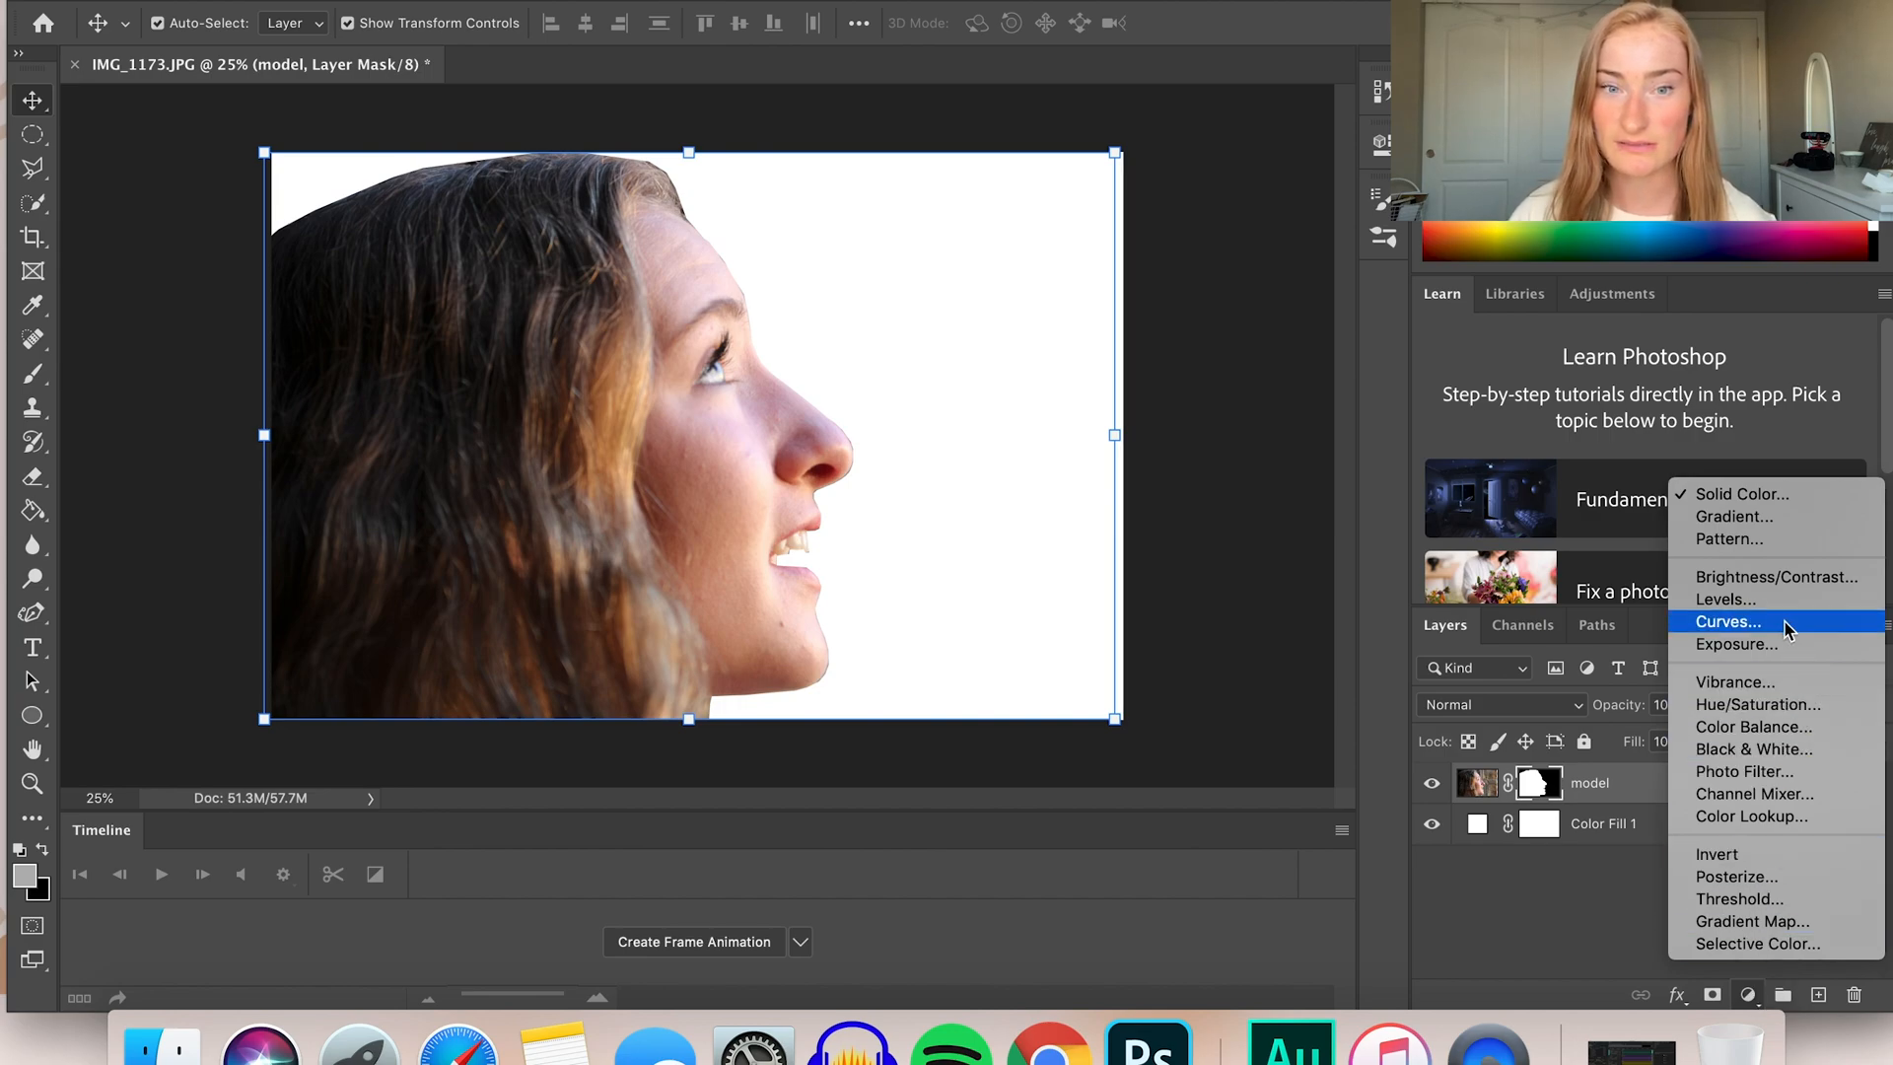
{"action": "left_click", "coordinate": [1765, 751]}
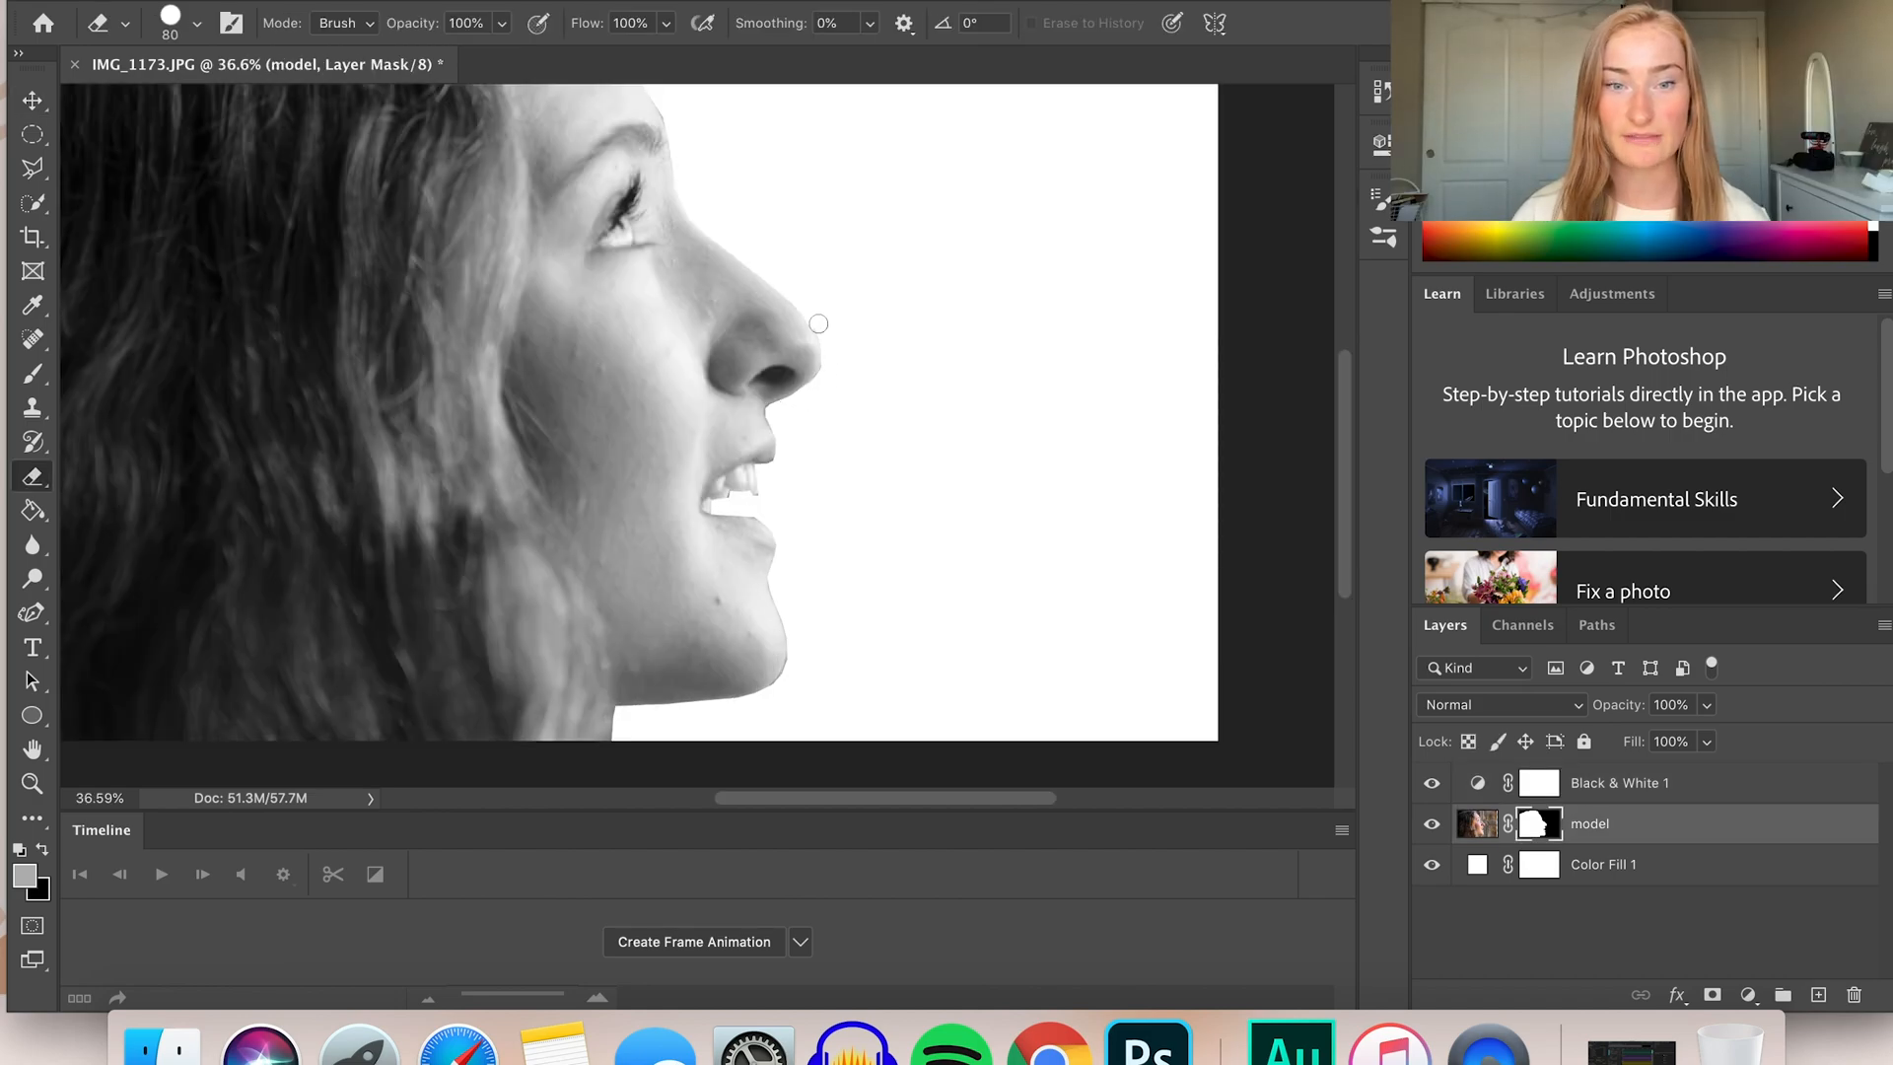
Clean up the model mask's edge along the nose and mouth with the Eraser, reducing its size to 50, then 10
{"action": "key", "text": "bracketleft"}
{"action": "key", "text": "bracketleft"}
{"action": "key", "text": "bracketleft"}
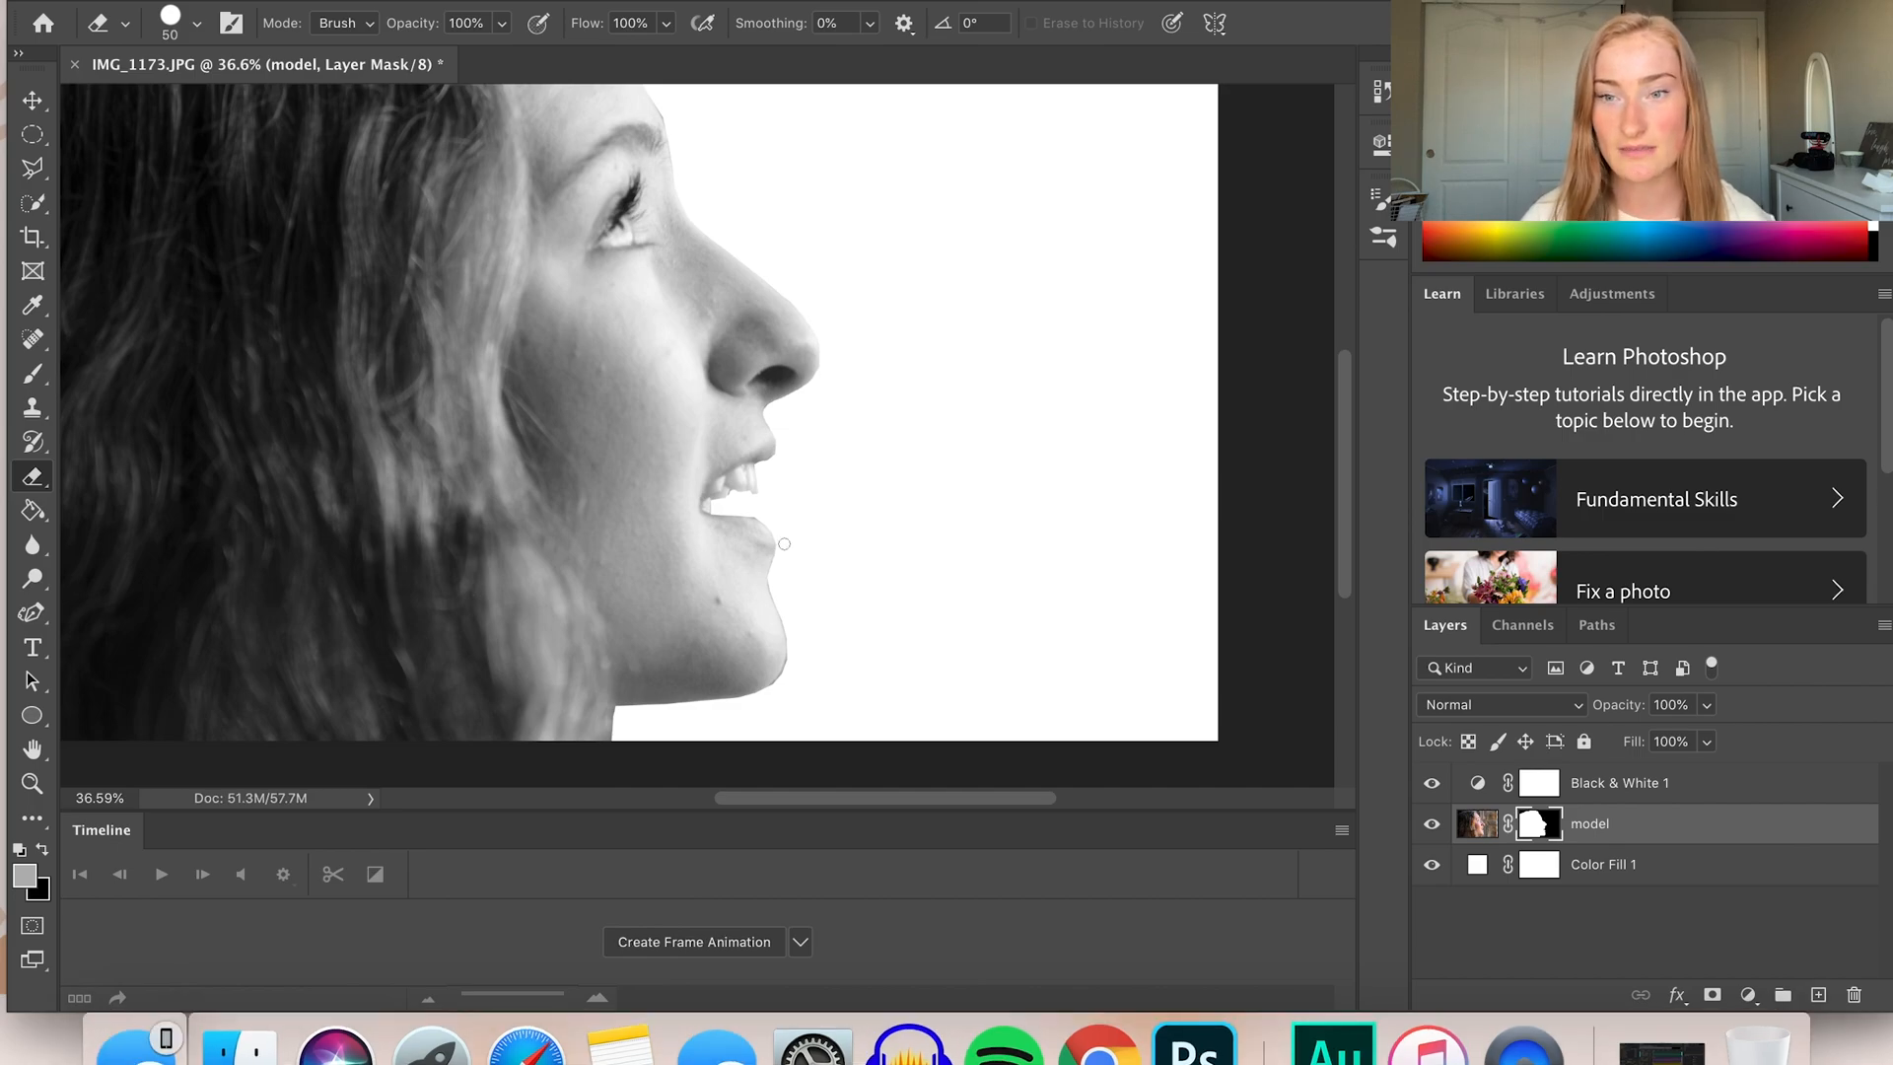
{"action": "key", "text": "bracketleft"}
{"action": "key", "text": "bracketleft"}
{"action": "key", "text": "bracketleft"}
{"action": "key", "text": "bracketleft"}
{"action": "scroll", "coordinate": [741, 495], "scroll_direction": "up", "scroll_amount": 3}
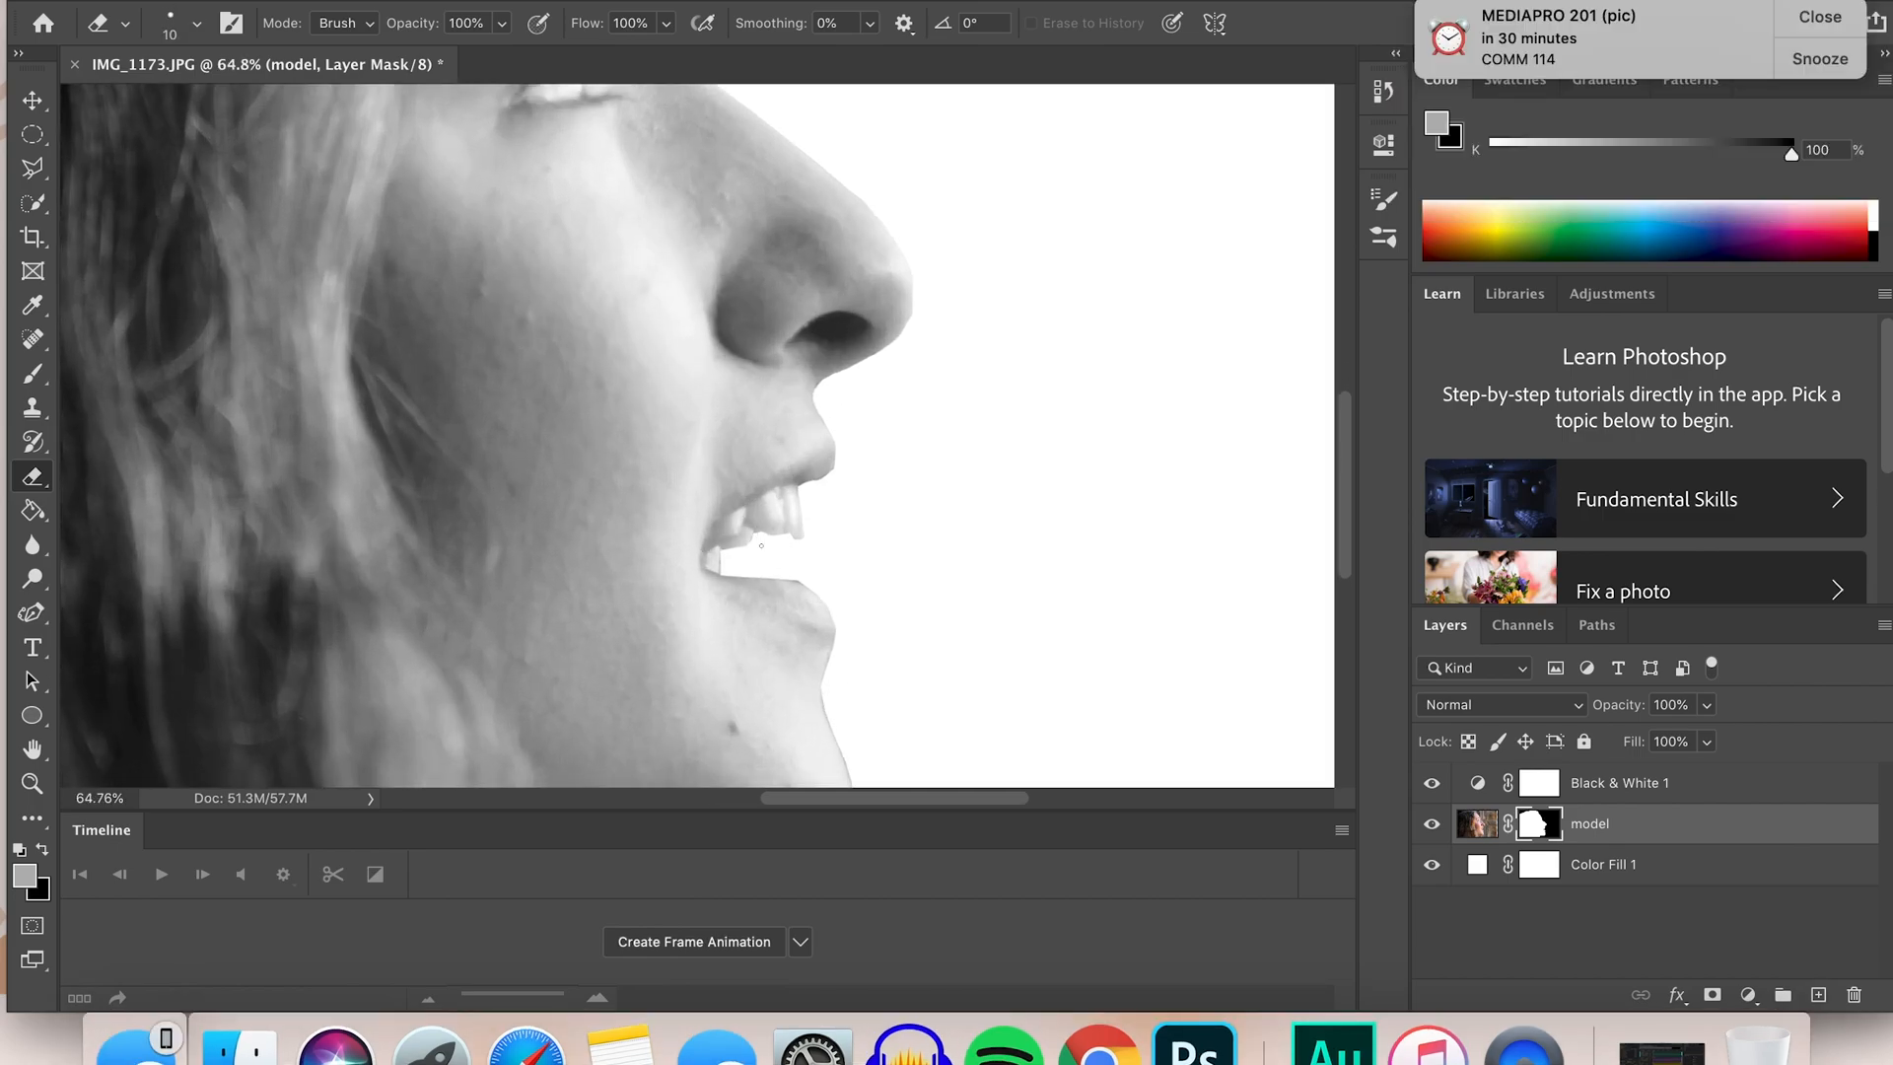
Clean up the model mask's edge along the chin and forehead with the Eraser at size 35
{"action": "scroll", "coordinate": [810, 585], "scroll_direction": "down", "scroll_amount": 5}
{"action": "key", "text": "bracketright"}
{"action": "key", "text": "bracketright"}
{"action": "key", "text": "bracketright"}
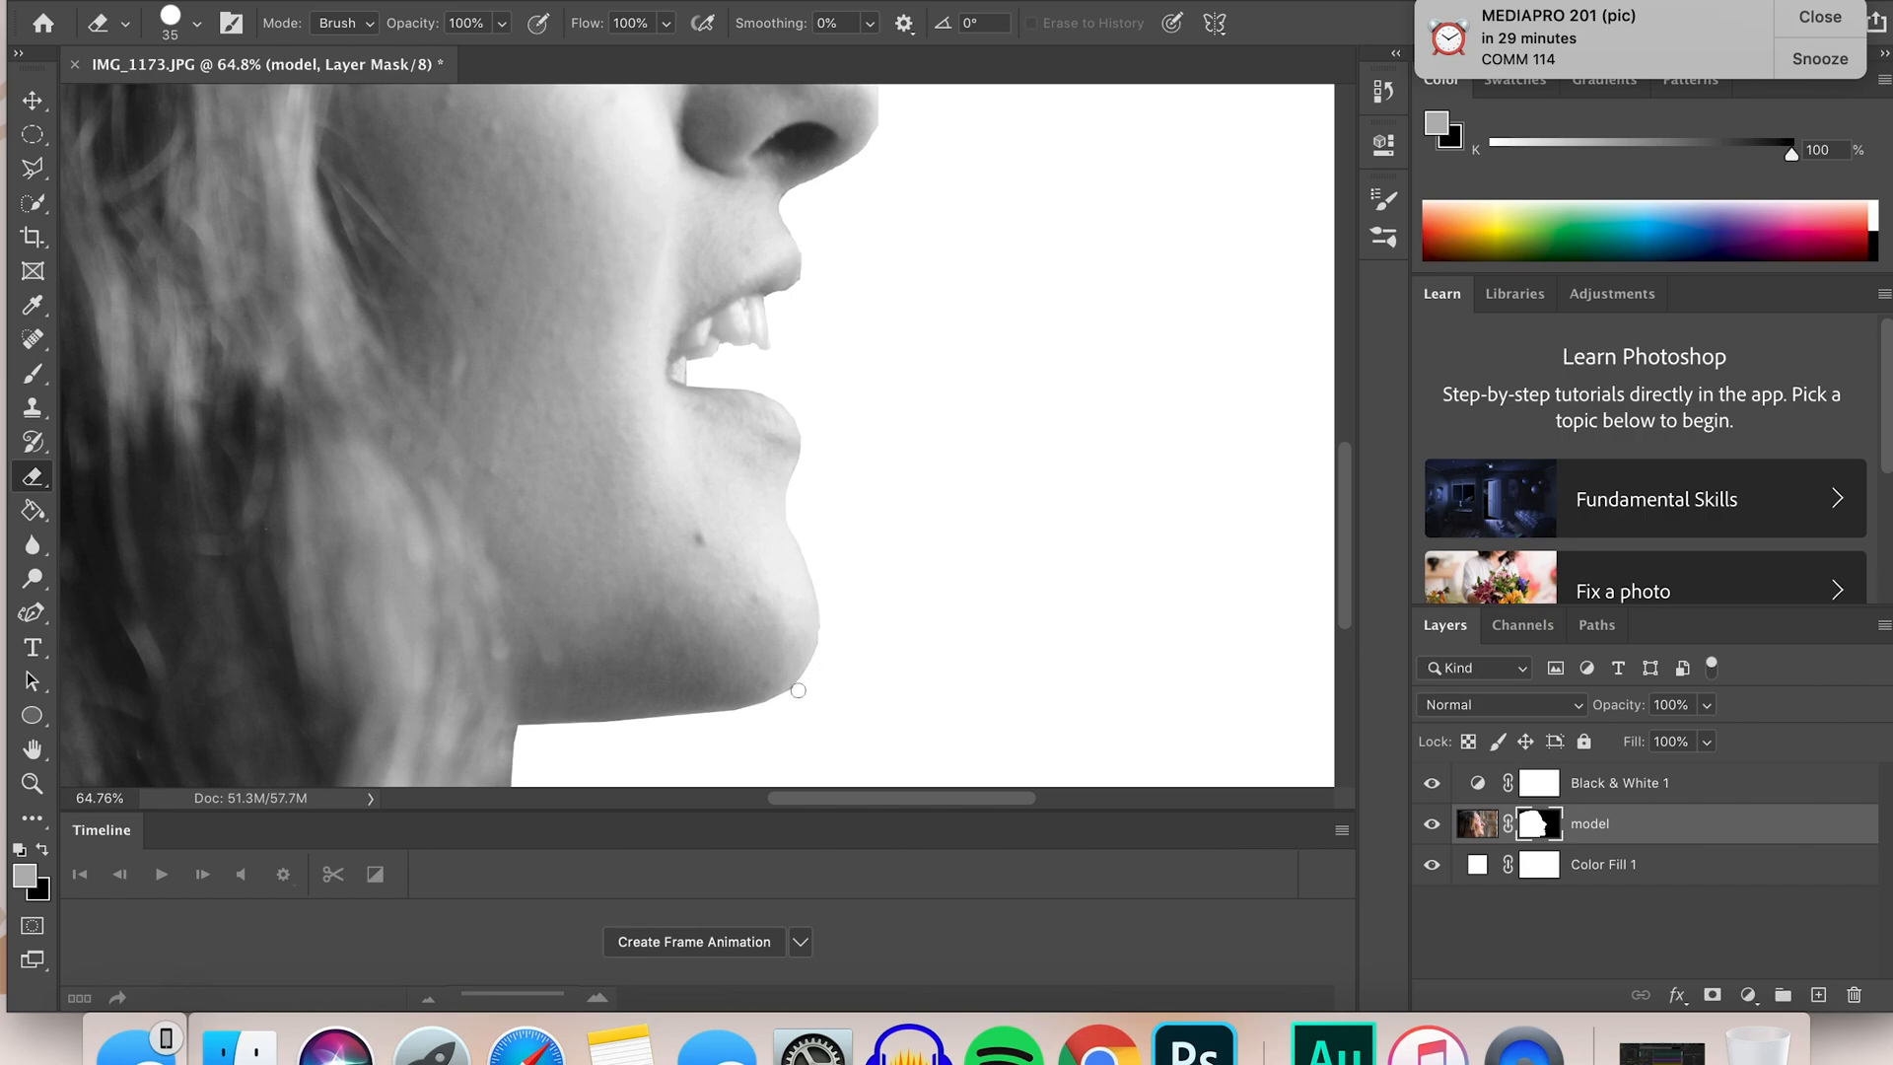
{"action": "scroll", "coordinate": [805, 682], "scroll_direction": "down", "scroll_amount": 4}
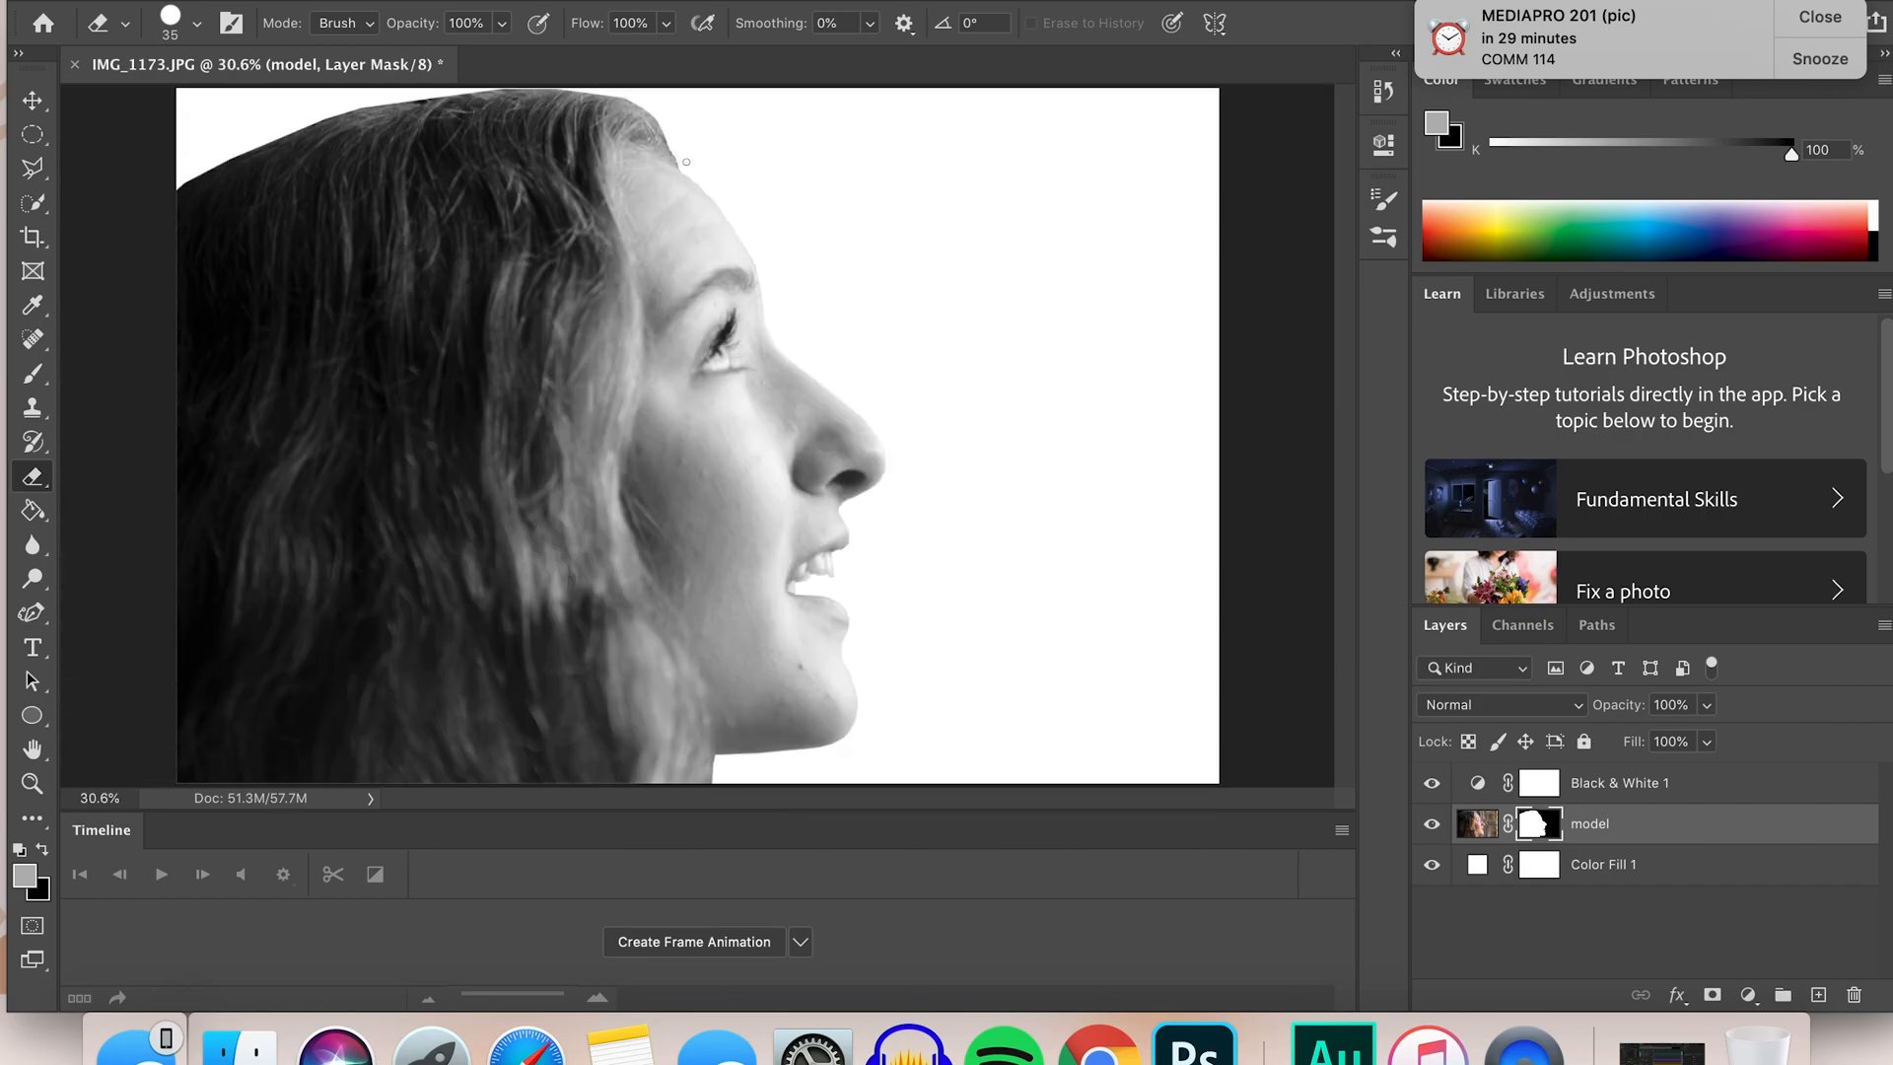
{"action": "scroll", "coordinate": [686, 162], "scroll_direction": "down", "scroll_amount": 2}
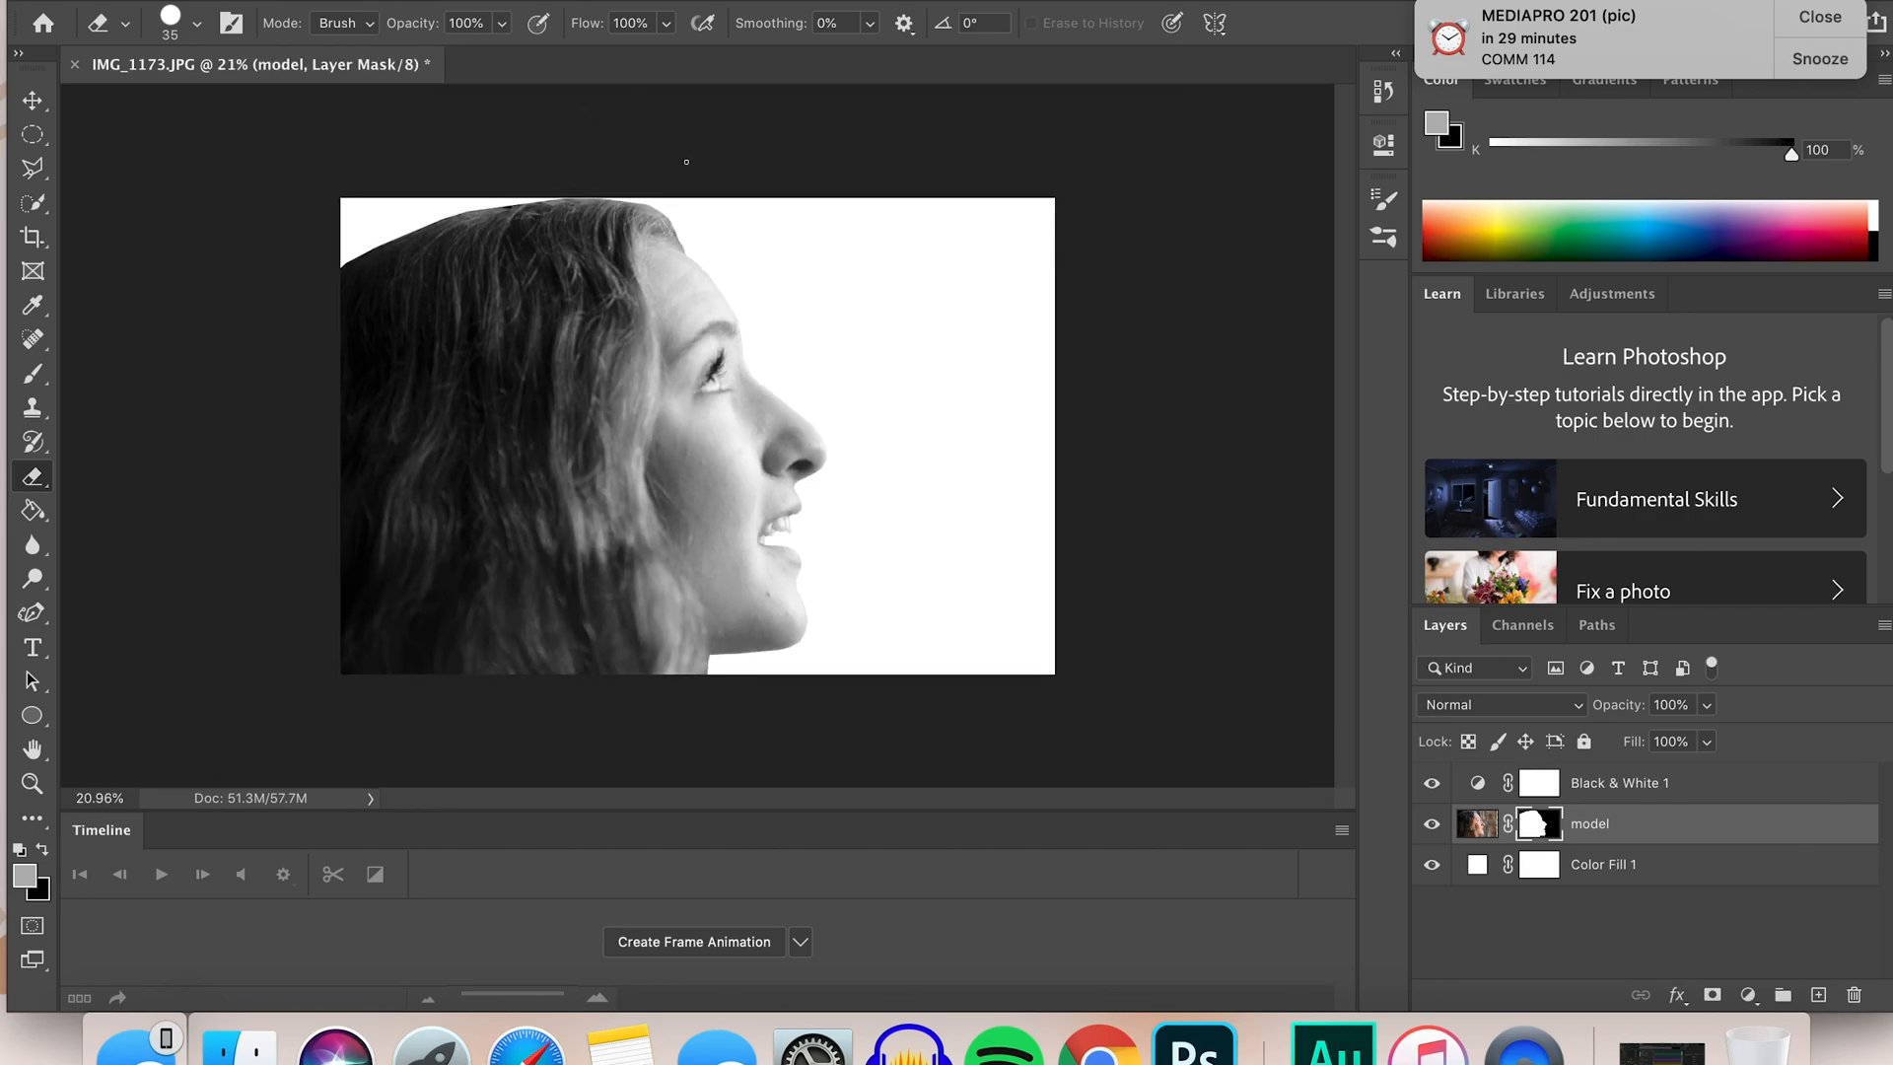
{"action": "scroll", "coordinate": [687, 161], "scroll_direction": "up", "scroll_amount": 1}
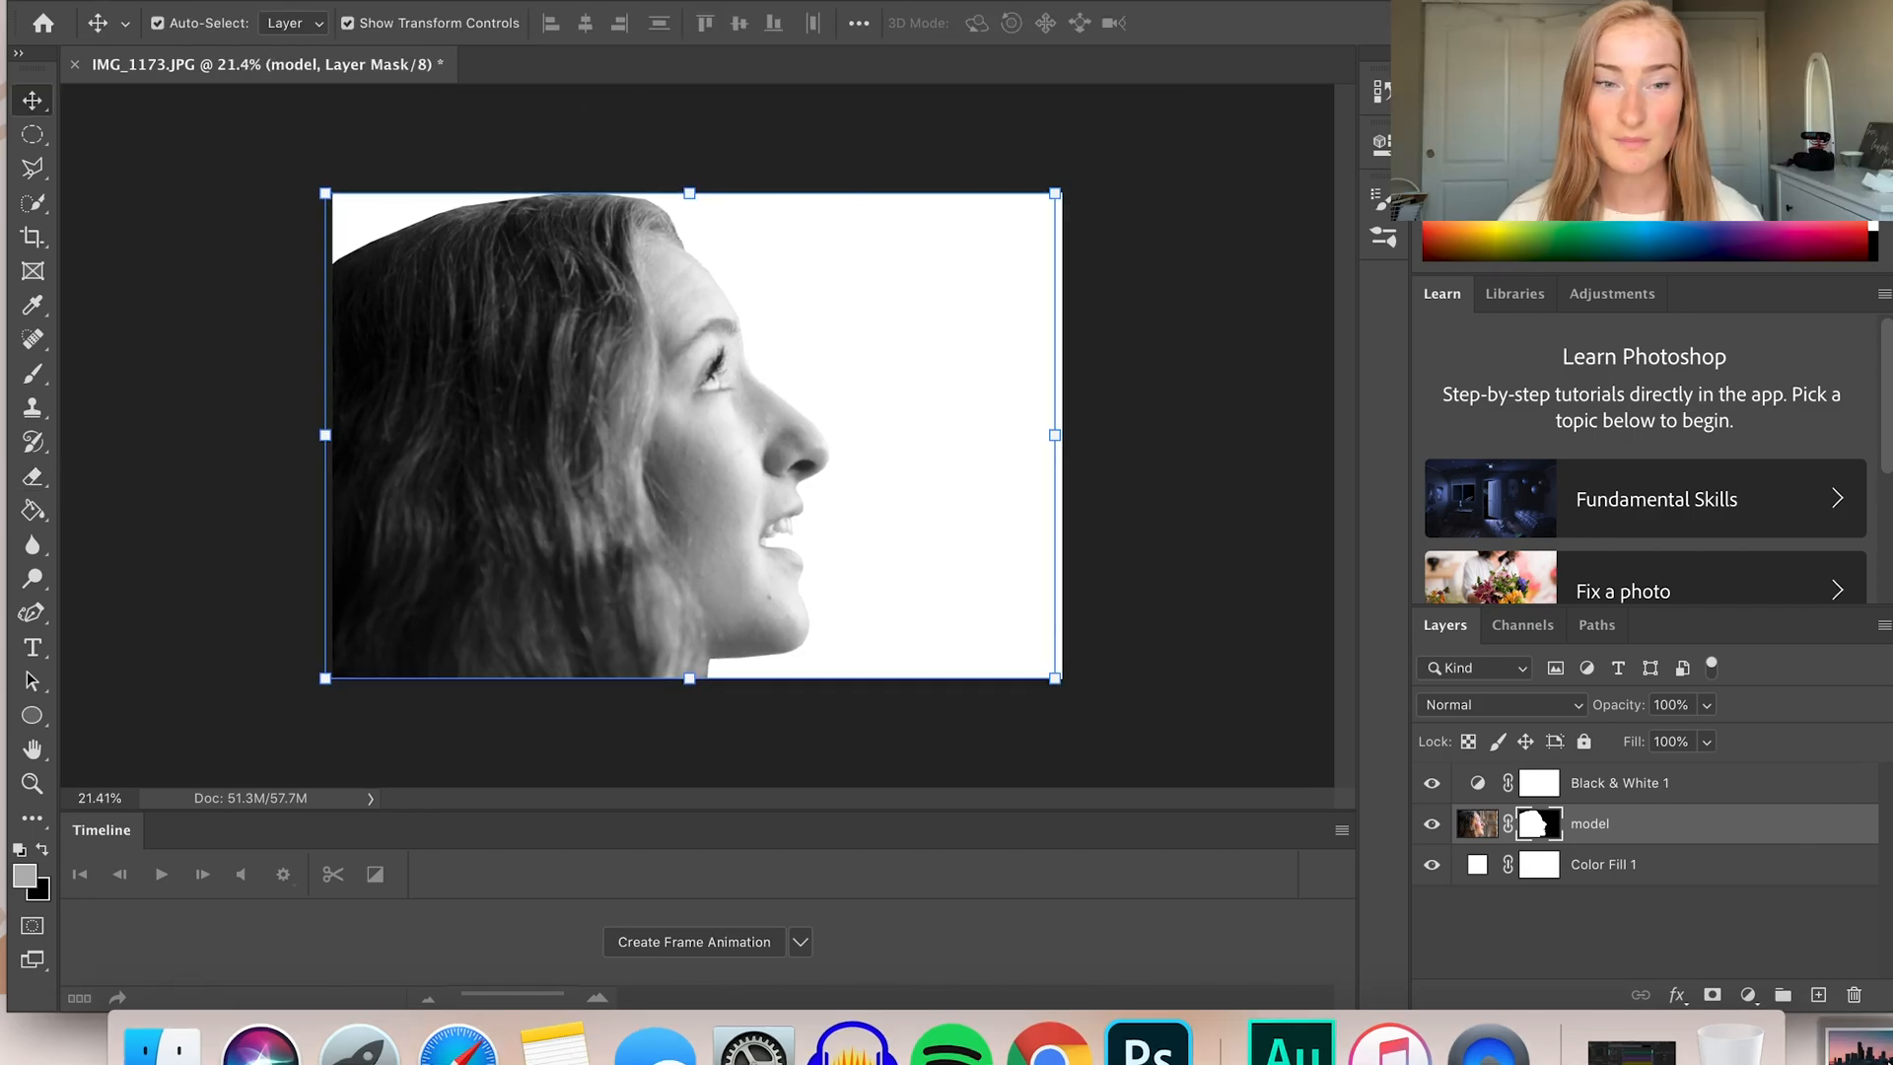
Place the city skyline photo into the document and move its layer above the Black & White adjustment
{"action": "left_click_drag", "start_coordinate": [1854, 1047], "coordinate": [1187, 553]}
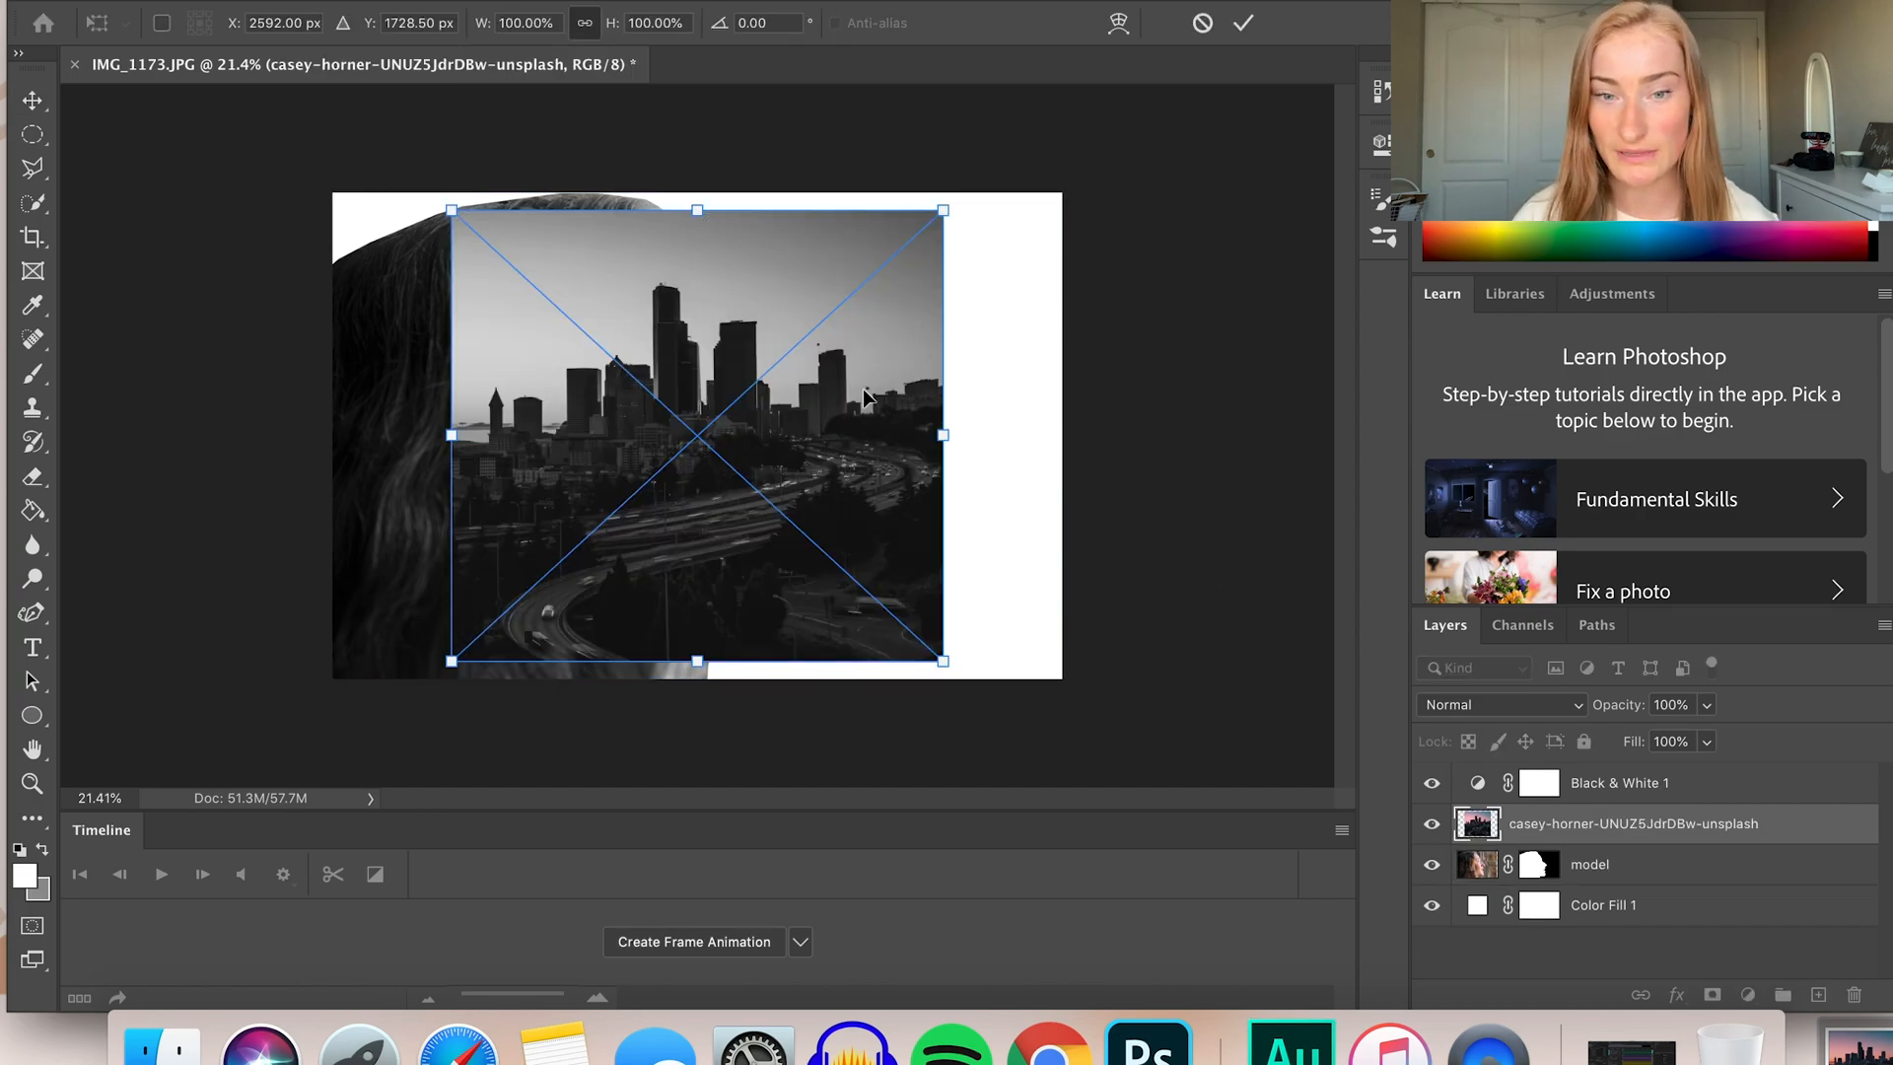
{"action": "left_click_drag", "start_coordinate": [1597, 826], "coordinate": [1597, 779]}
Position the city photo over the woman's head and scale it to about 115.82% so it covers the whole head
{"action": "left_click_drag", "start_coordinate": [855, 429], "coordinate": [741, 469]}
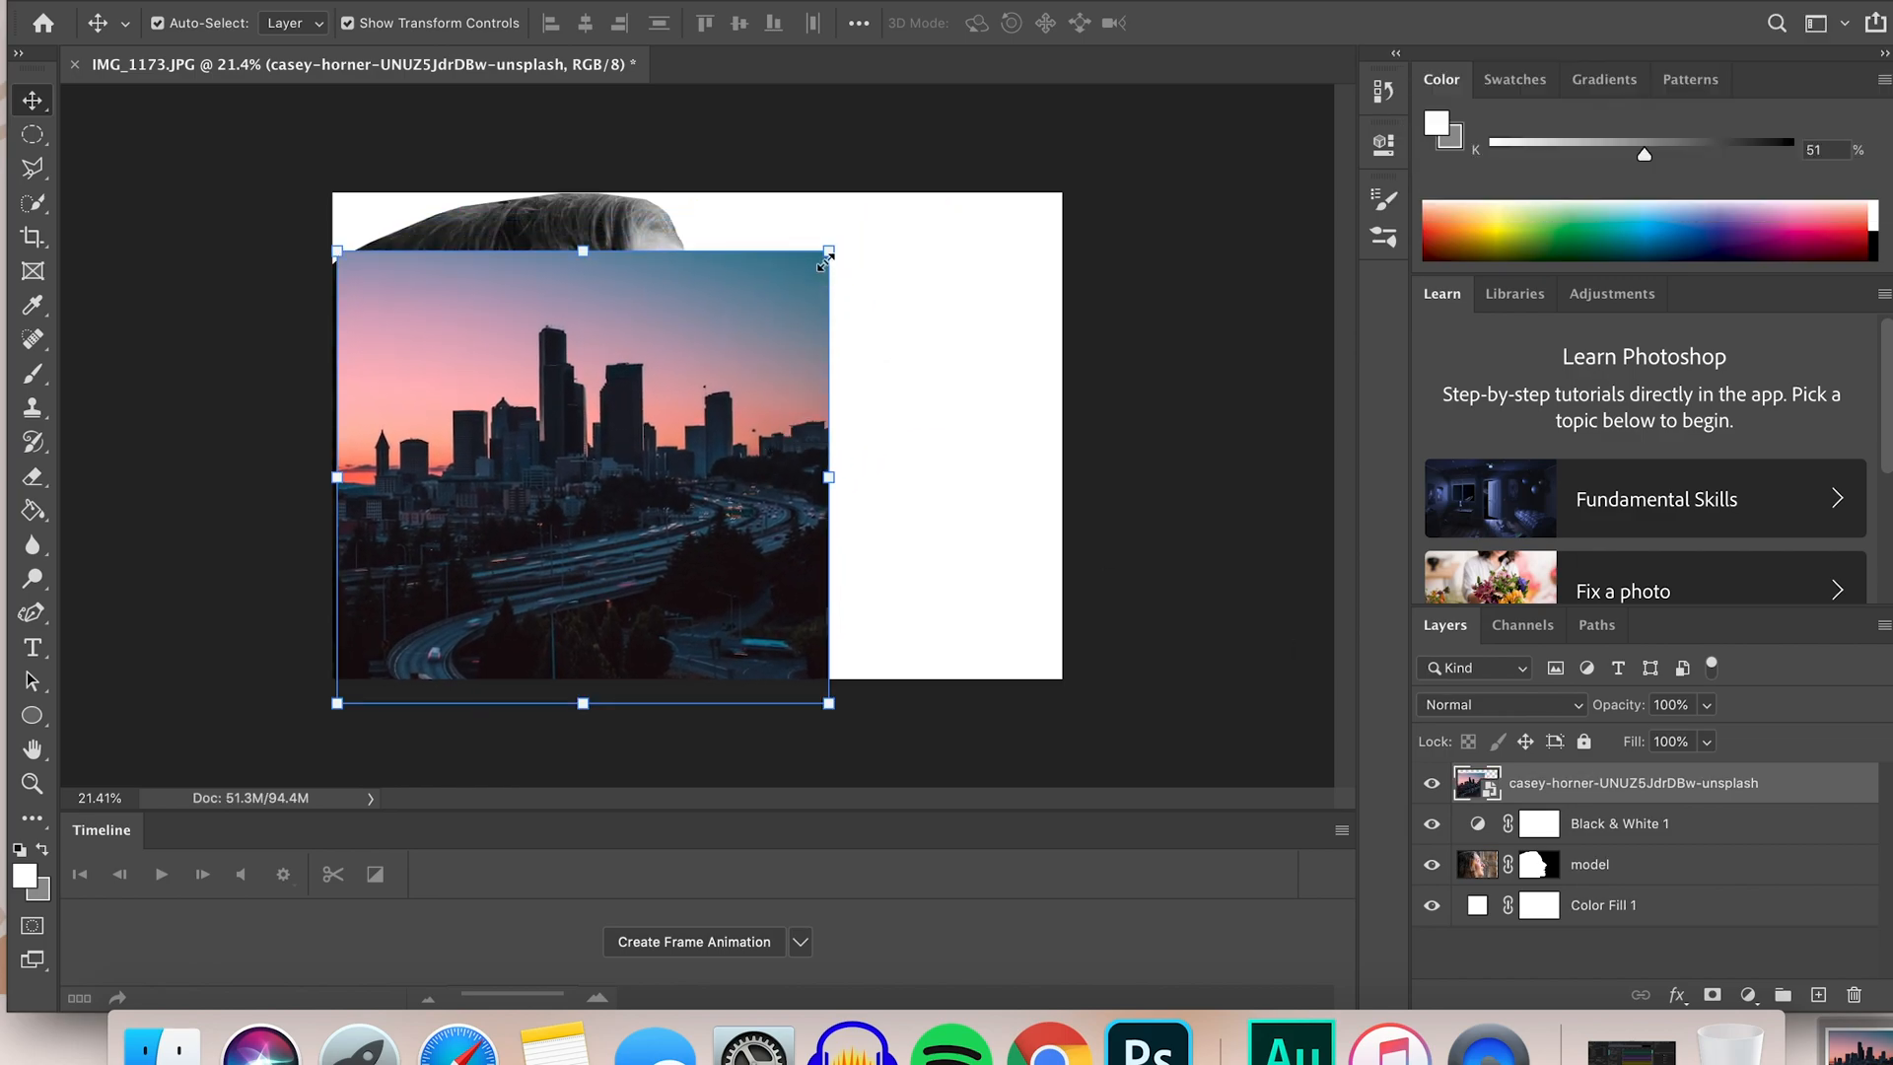
{"action": "mouse_move", "coordinate": [828, 253]}
{"action": "left_mouse_down"}
{"action": "mouse_move", "coordinate": [862, 198]}
{"action": "mouse_move", "coordinate": [904, 178]}
{"action": "mouse_move", "coordinate": [789, 266]}
{"action": "mouse_move", "coordinate": [811, 275]}
{"action": "left_mouse_up"}
{"action": "left_click_drag", "start_coordinate": [684, 369], "coordinate": [596, 364]}
{"action": "left_click_drag", "start_coordinate": [797, 262], "coordinate": [890, 172]}
{"action": "left_click", "coordinate": [1243, 23]}
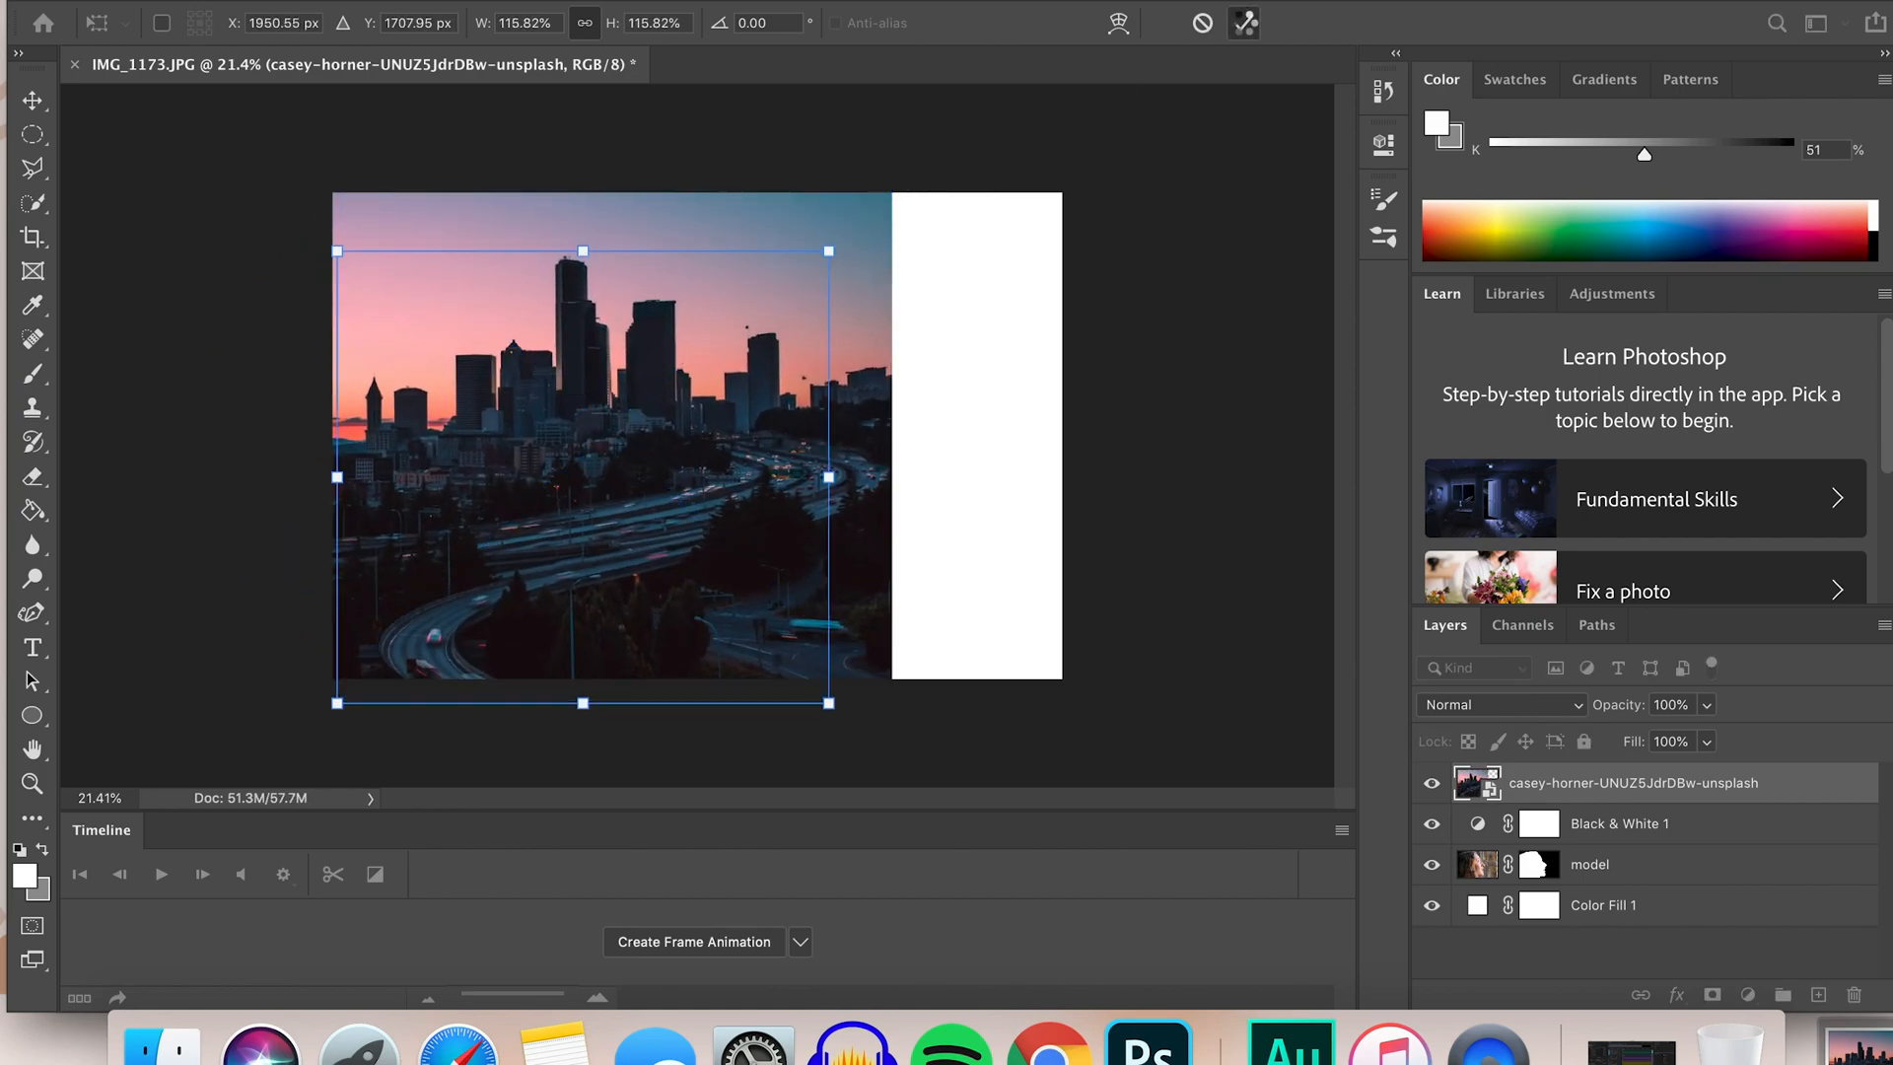
Rename the skyline layer "city" and set its blend mode to Screen
{"action": "double_click", "coordinate": [1582, 789]}
{"action": "type", "text": "city"}
{"action": "key", "text": "Return"}
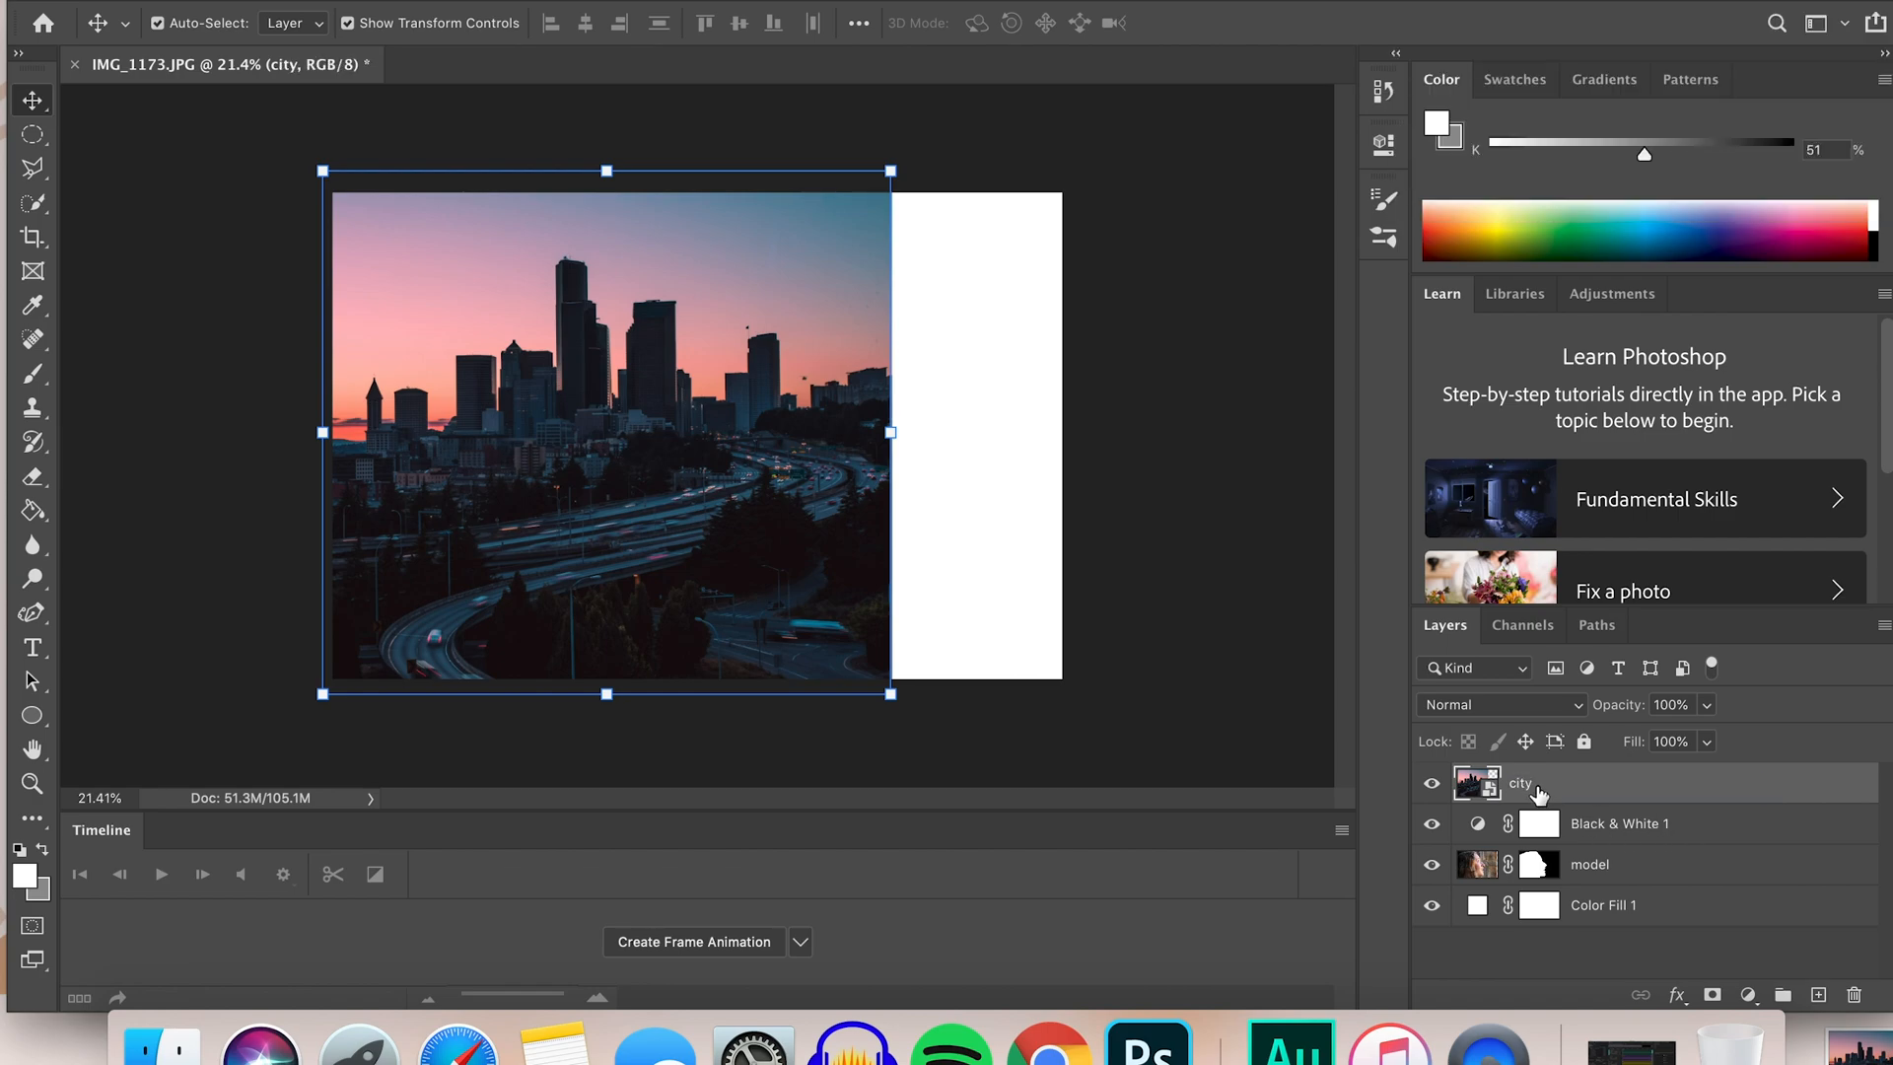
{"action": "left_click", "coordinate": [1553, 706]}
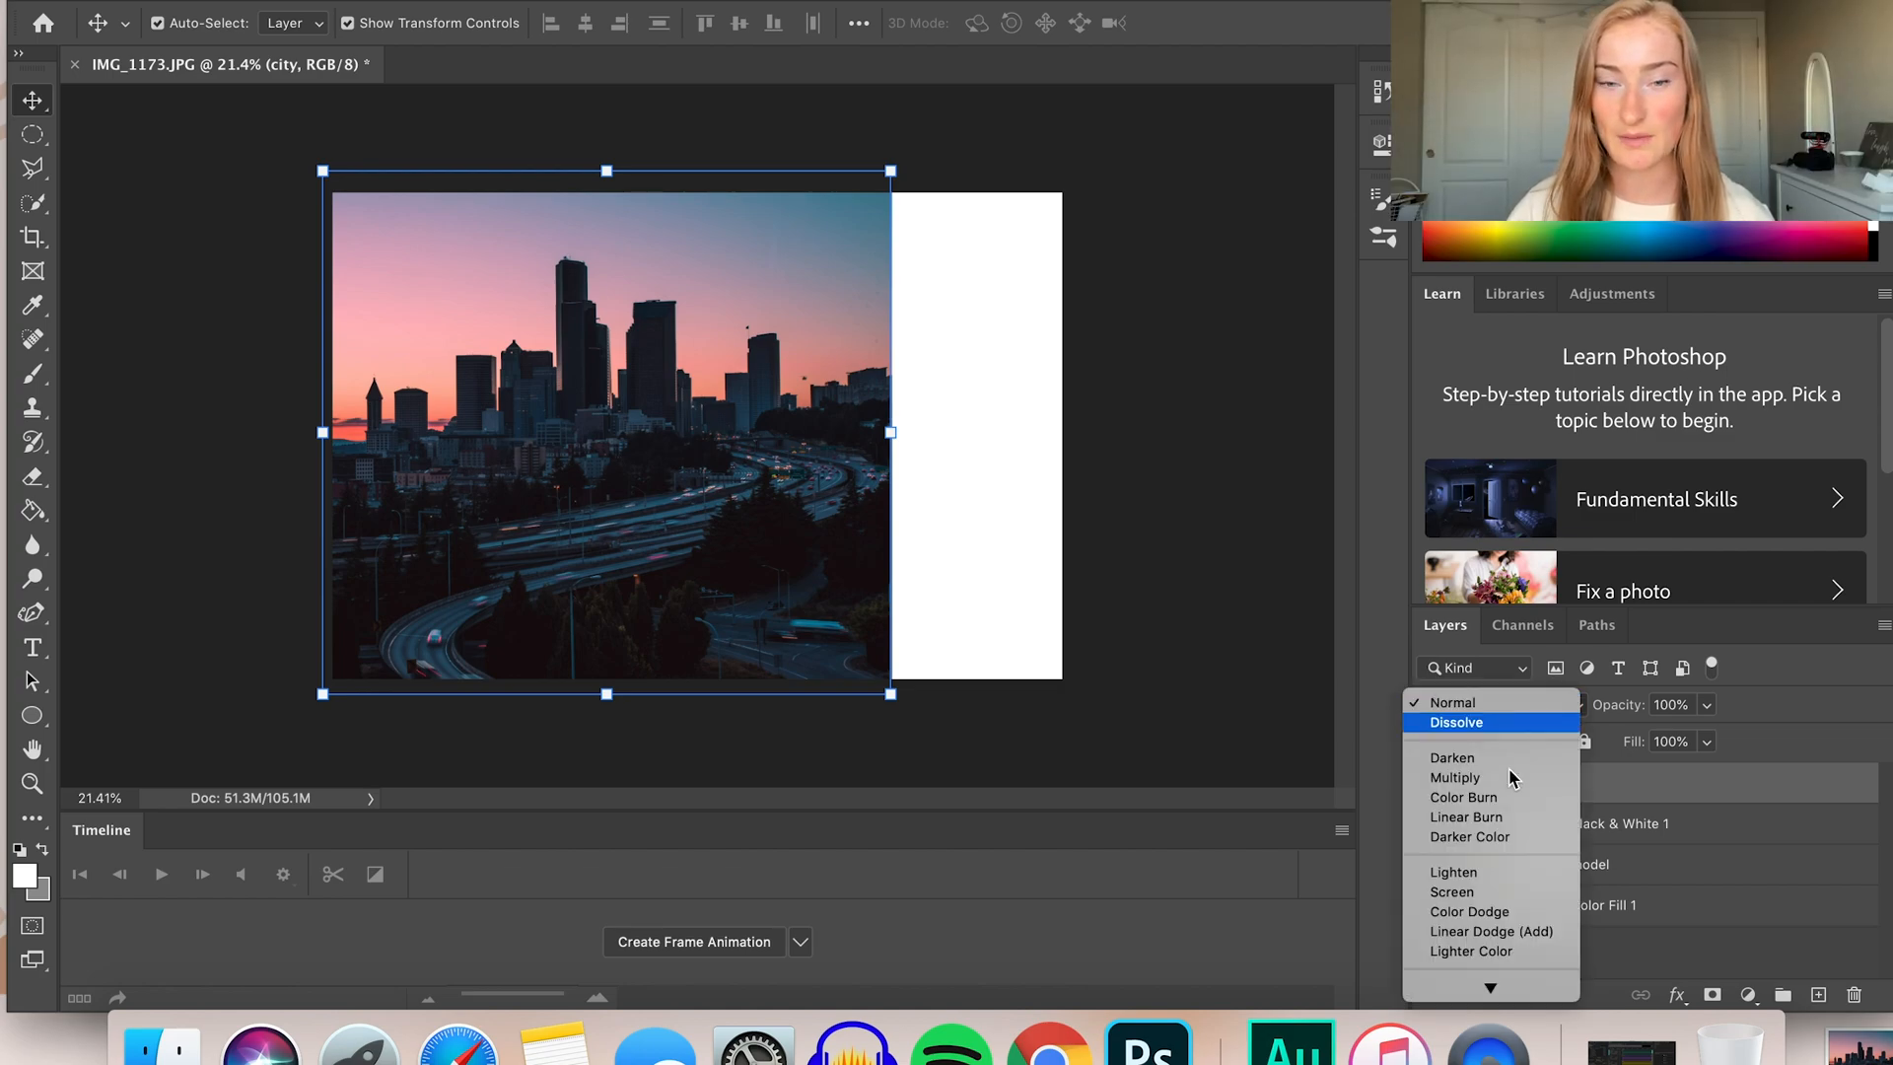
{"action": "left_click", "coordinate": [1484, 903]}
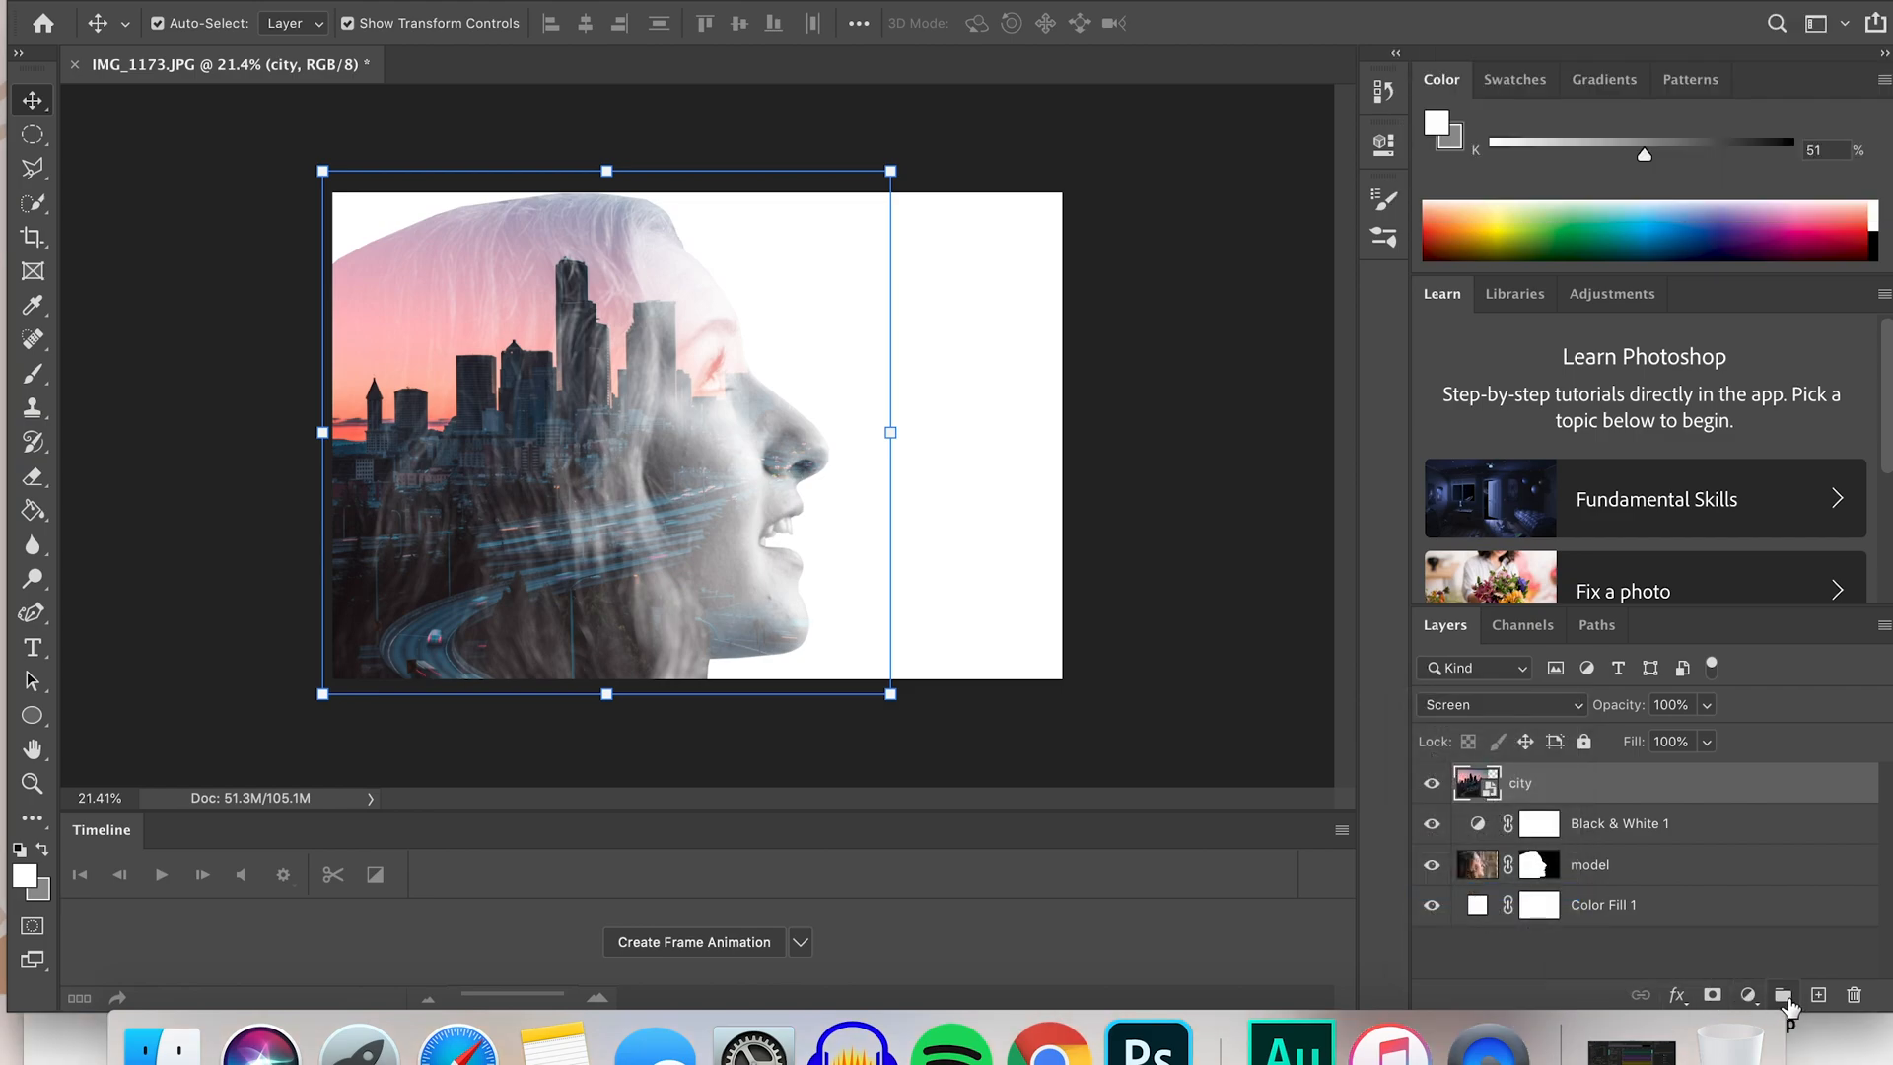
Add a Black & White adjustment layer above the city layer using the High Contrast Red Filter preset
{"action": "left_click", "coordinate": [1746, 997]}
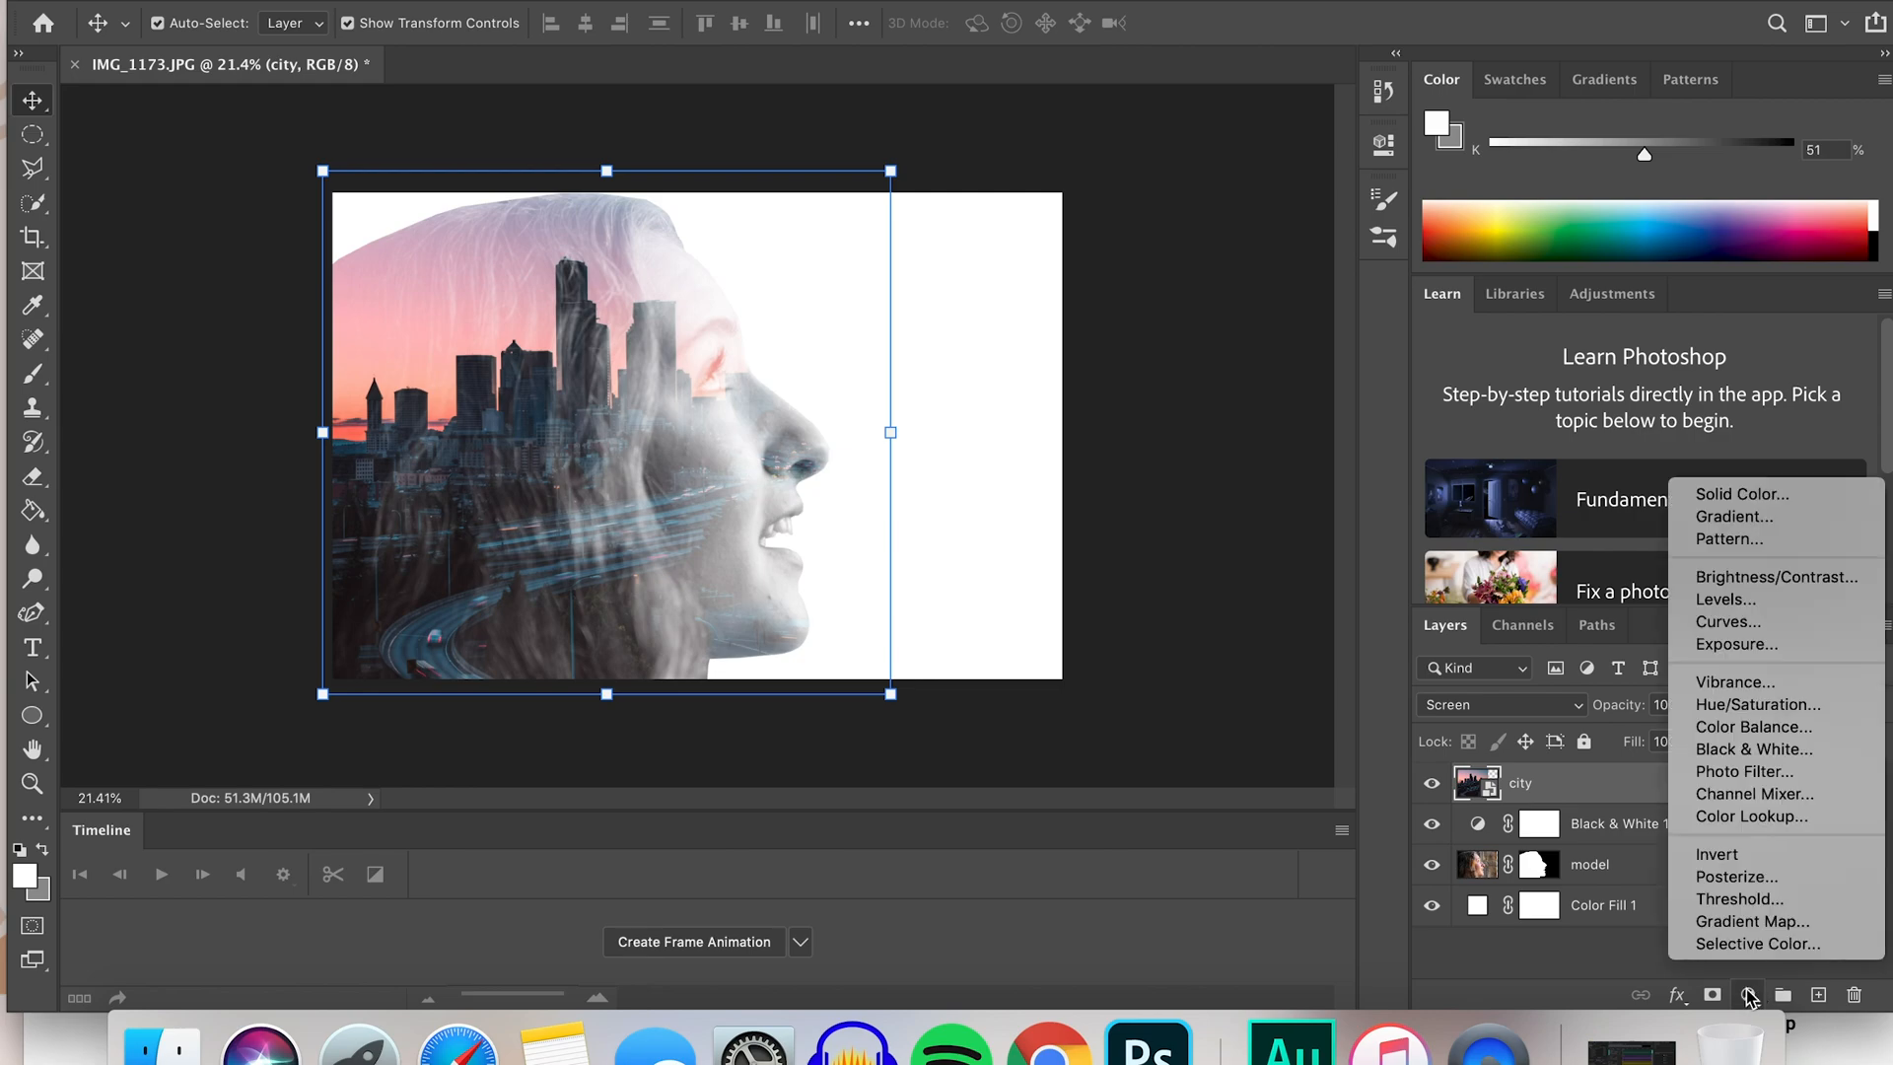
{"action": "left_click", "coordinate": [1774, 748]}
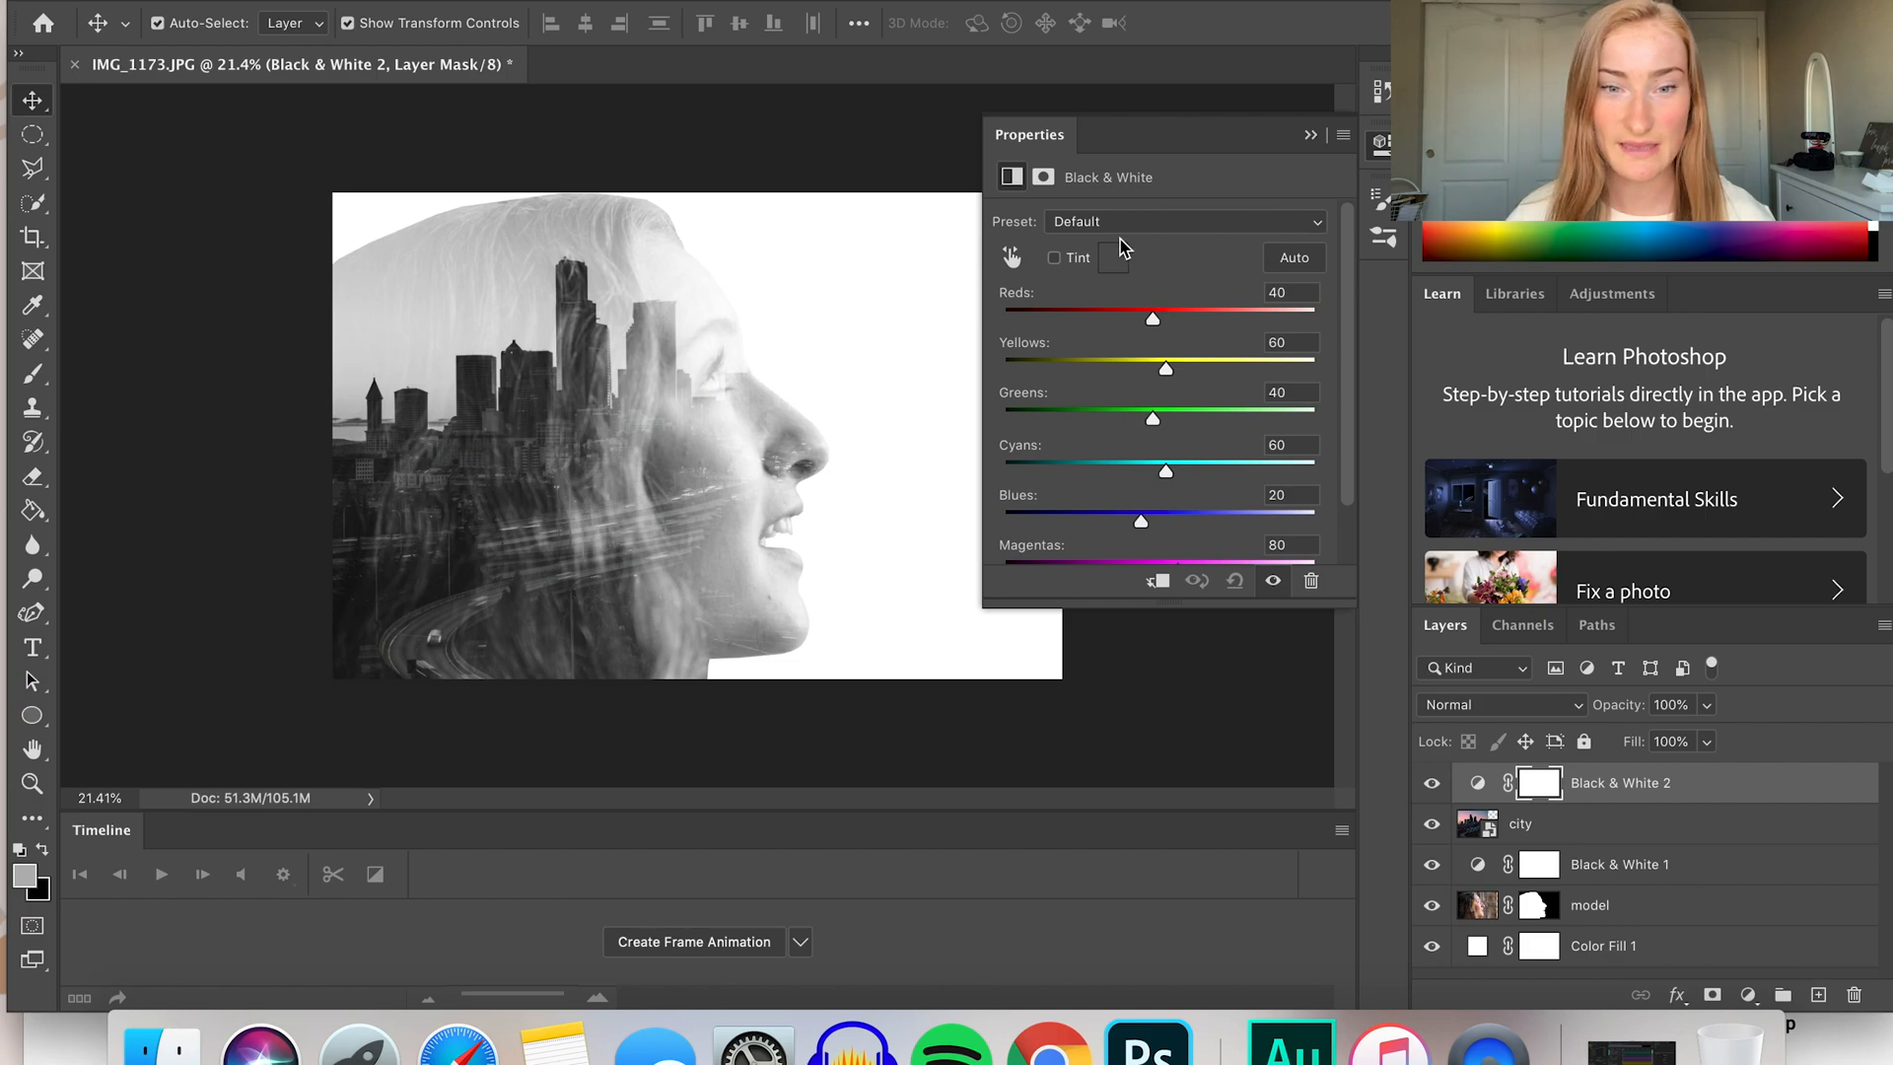
{"action": "left_click", "coordinate": [1124, 226]}
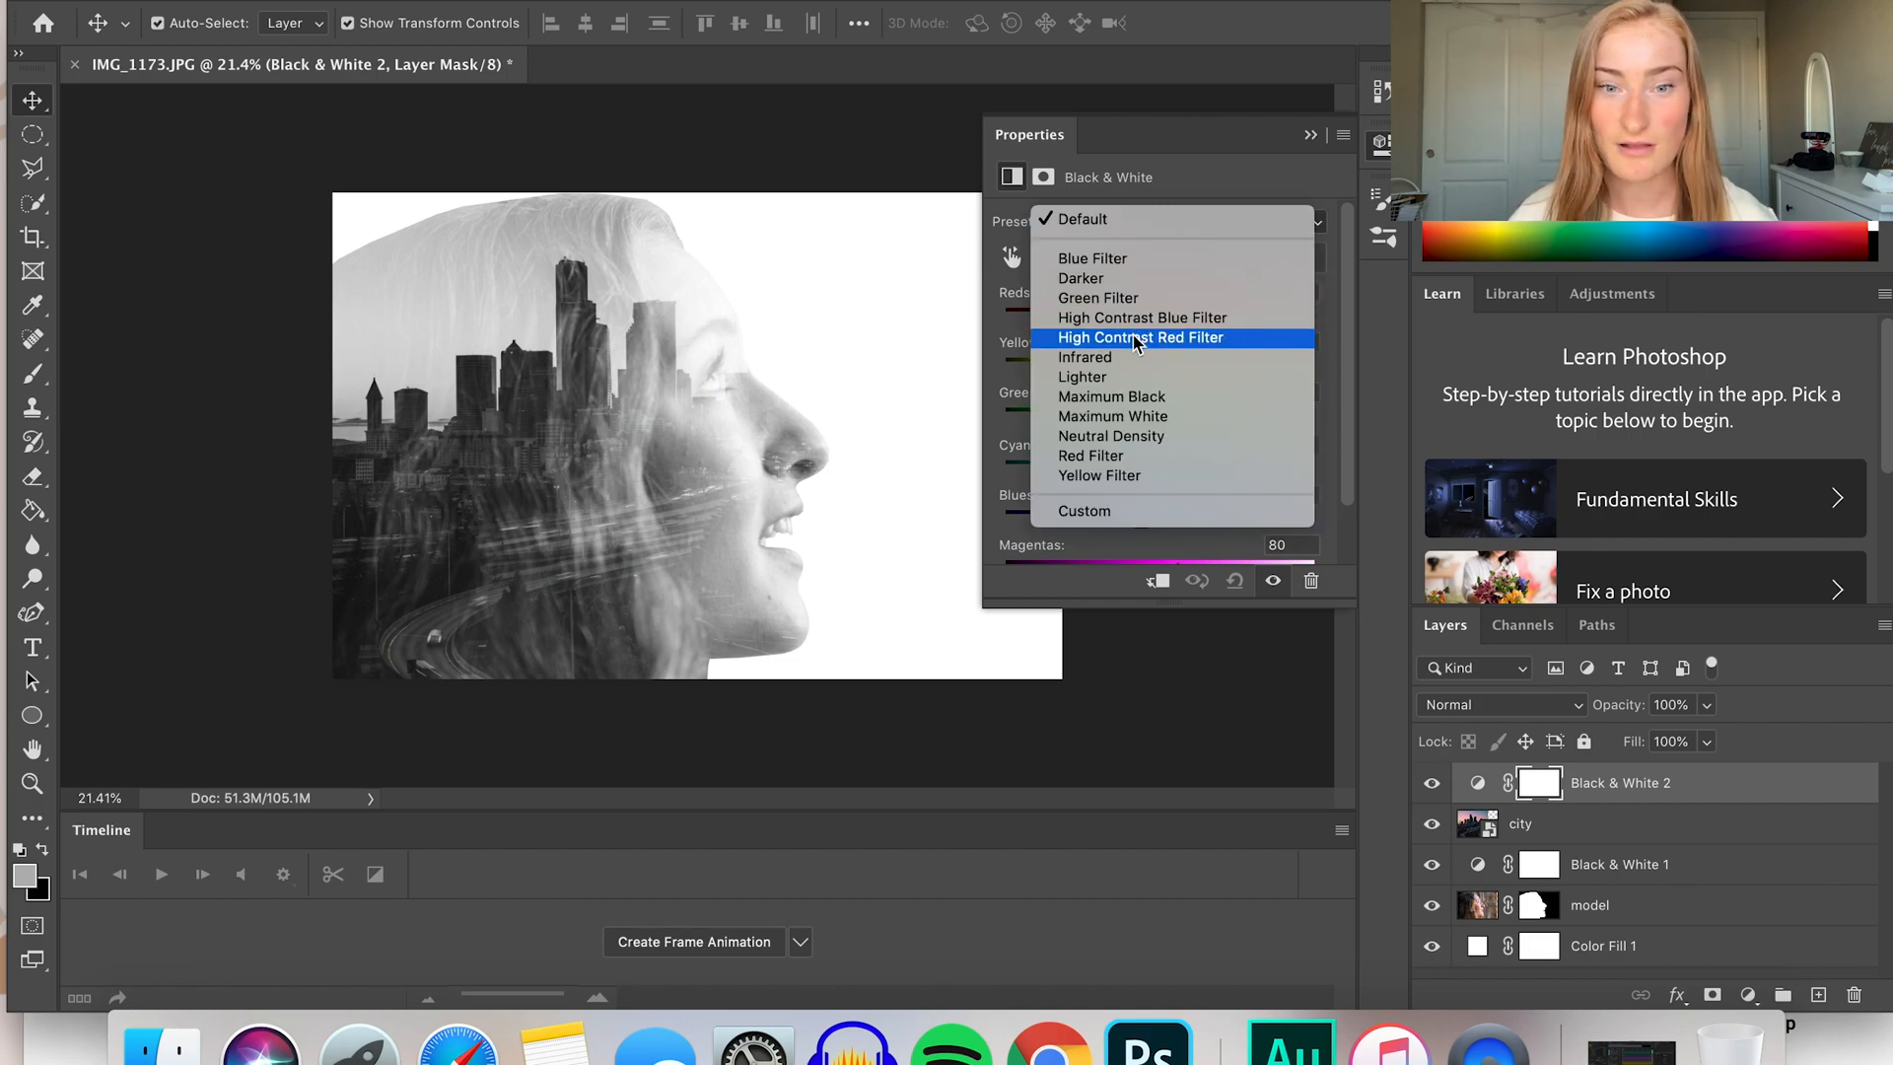
{"action": "left_click", "coordinate": [1139, 339]}
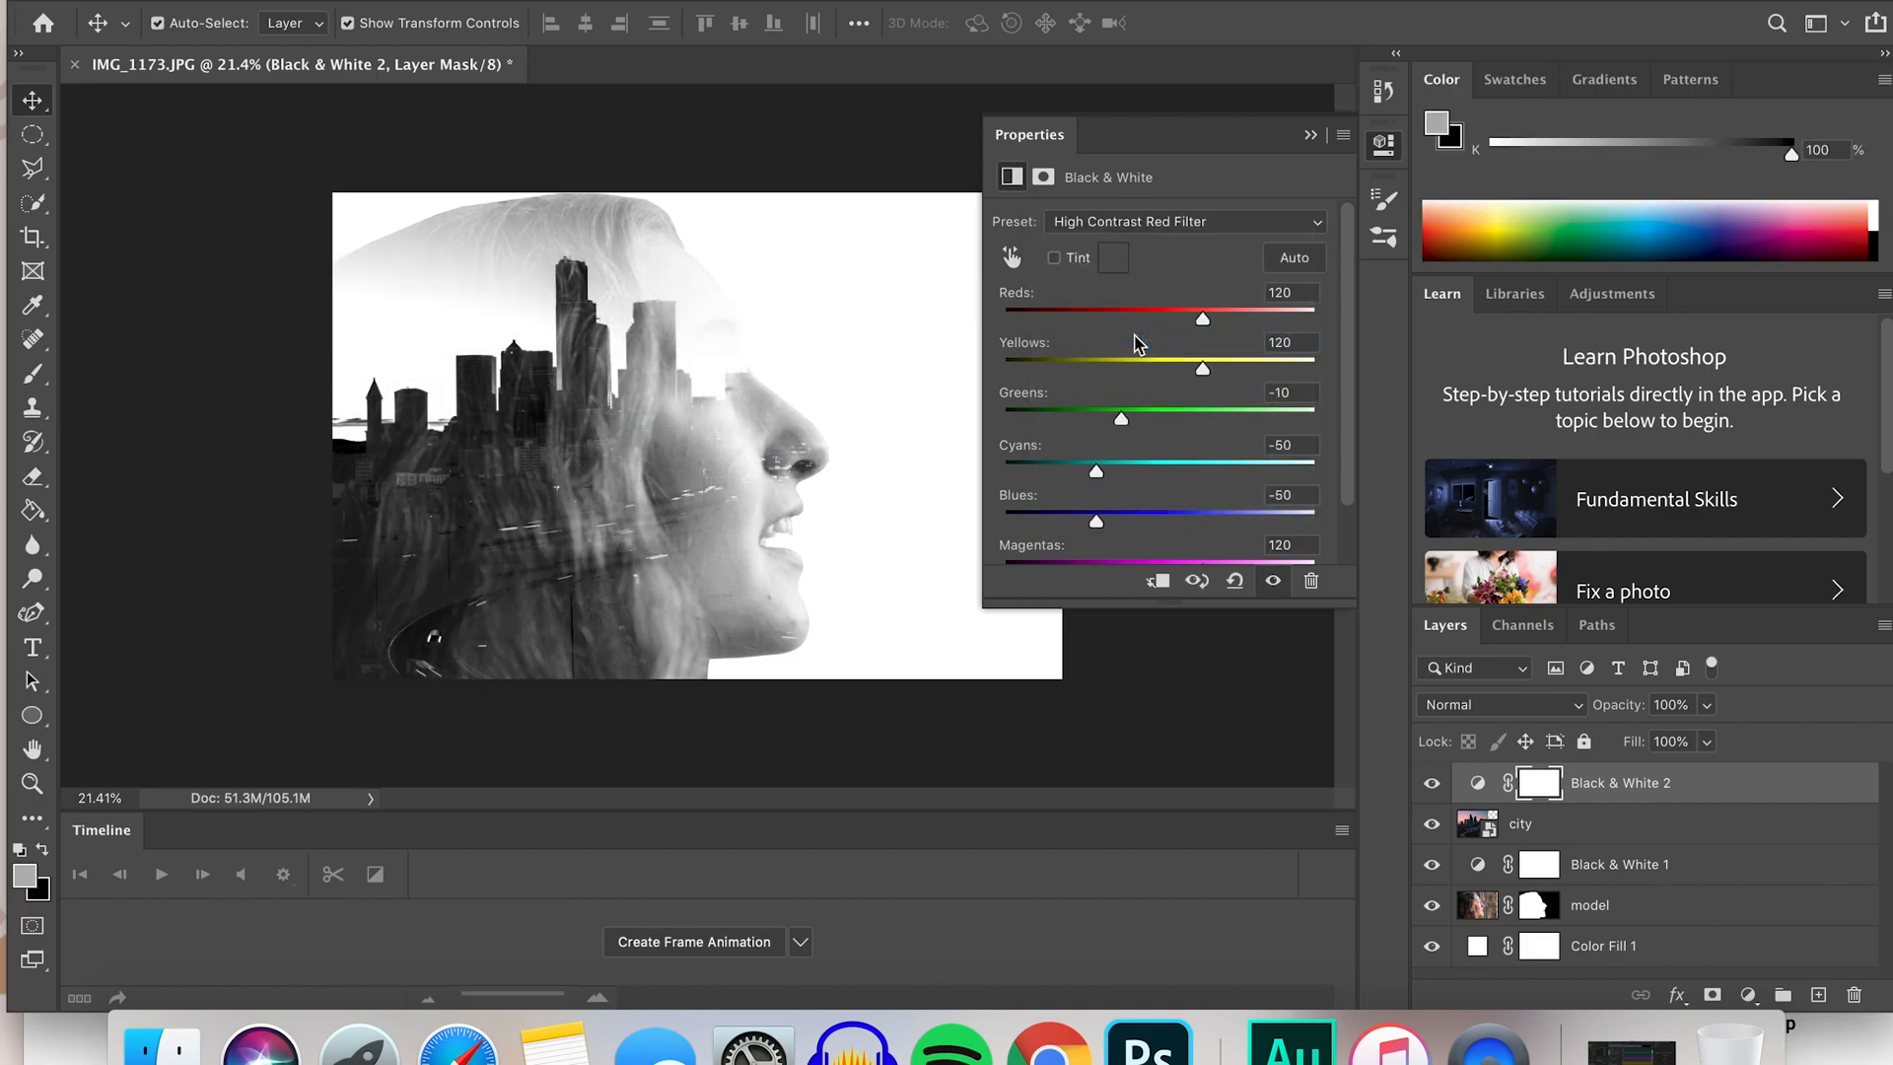
{"action": "left_click", "coordinate": [1309, 138]}
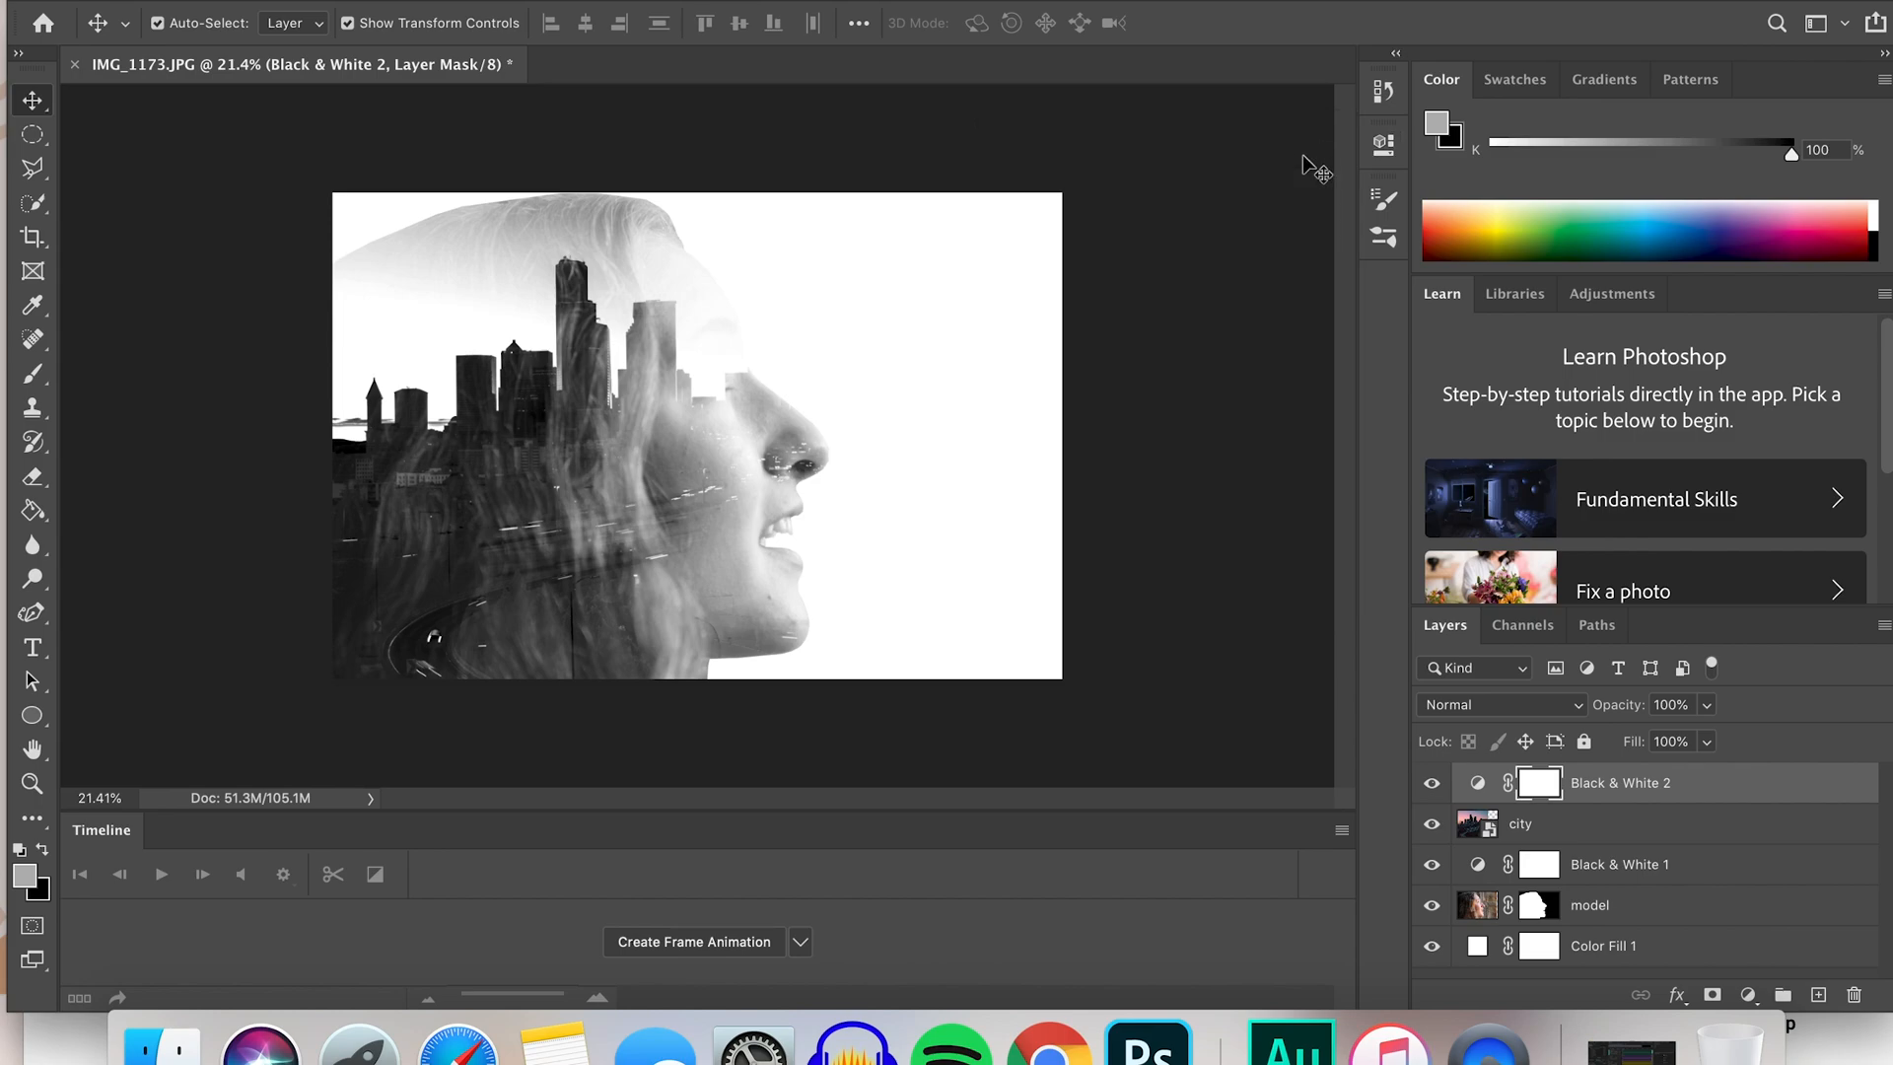
Clip the Black & White 2 adjustment to the city layer and shift the skyline away from the face toward the back of the head
{"action": "right_click", "coordinate": [1601, 784]}
{"action": "scroll", "coordinate": [1416, 974], "scroll_direction": "down", "scroll_amount": 5}
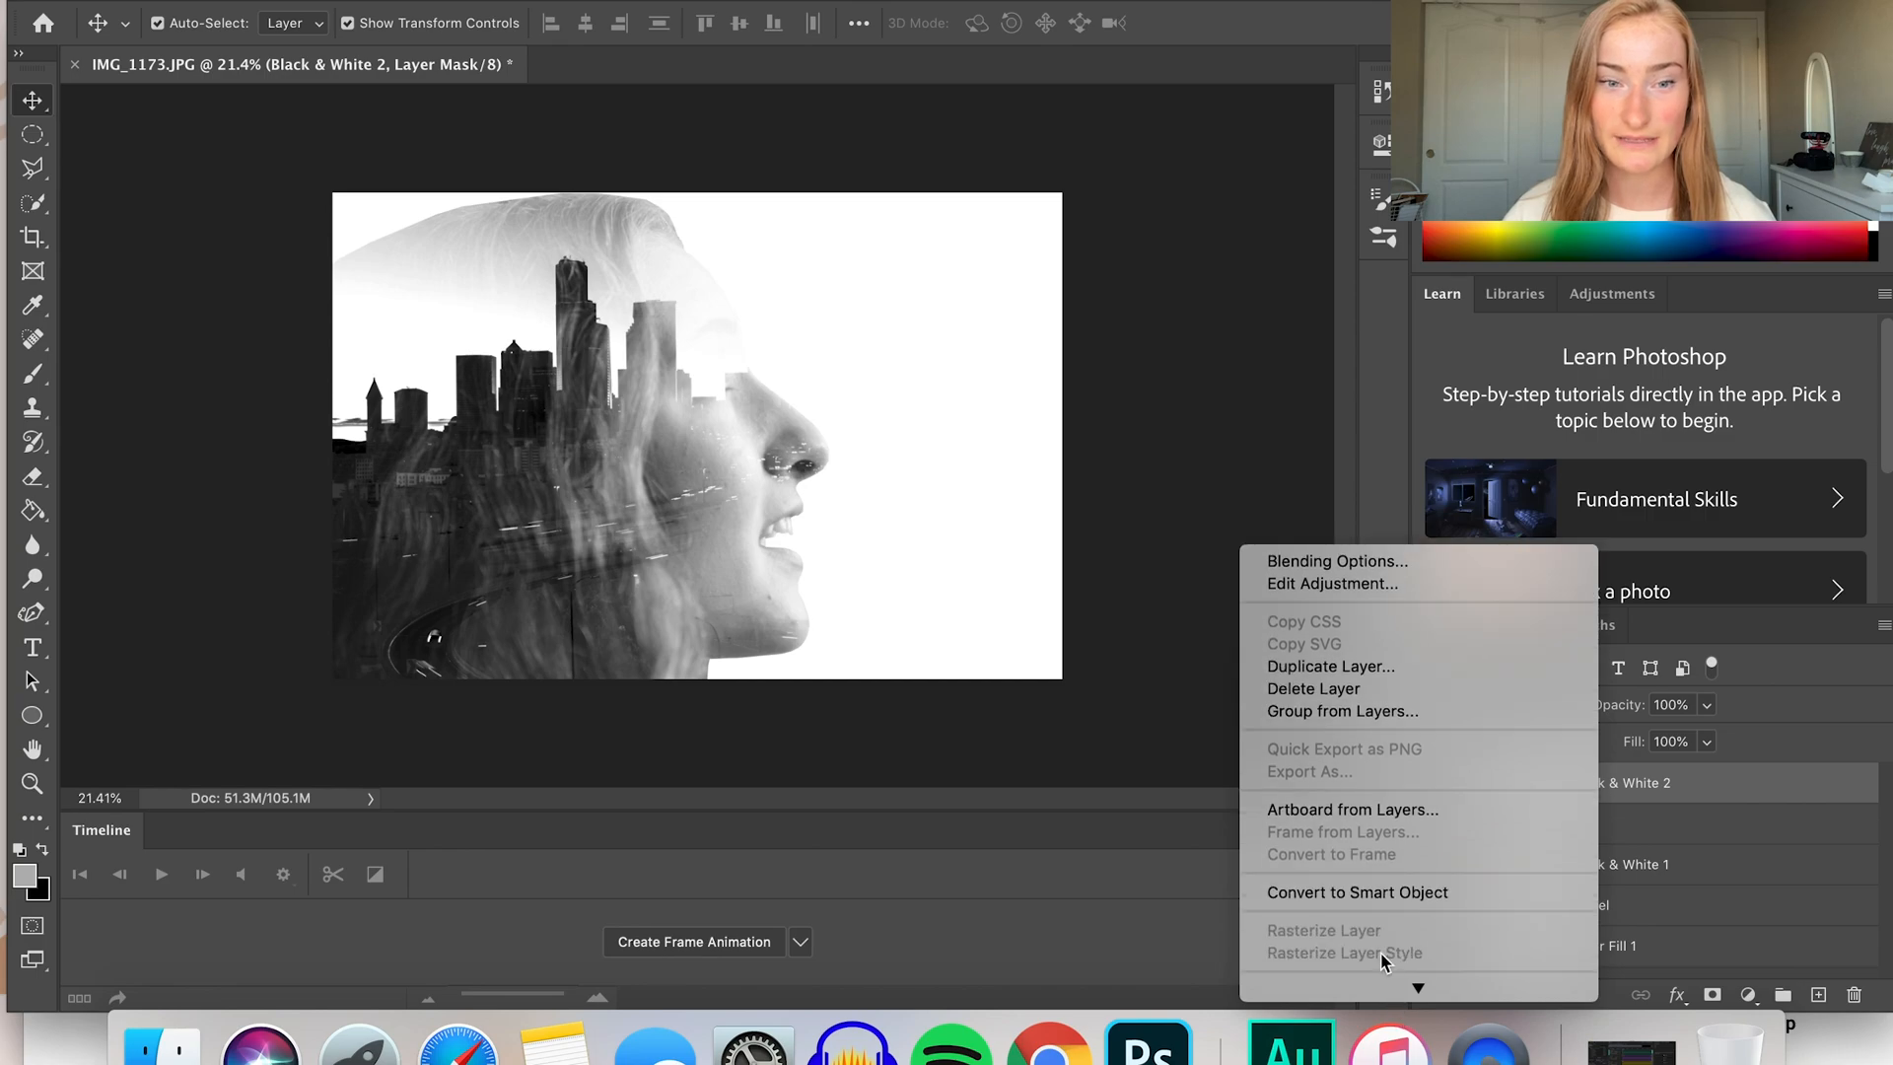
{"action": "scroll", "coordinate": [1390, 949], "scroll_direction": "down", "scroll_amount": 5}
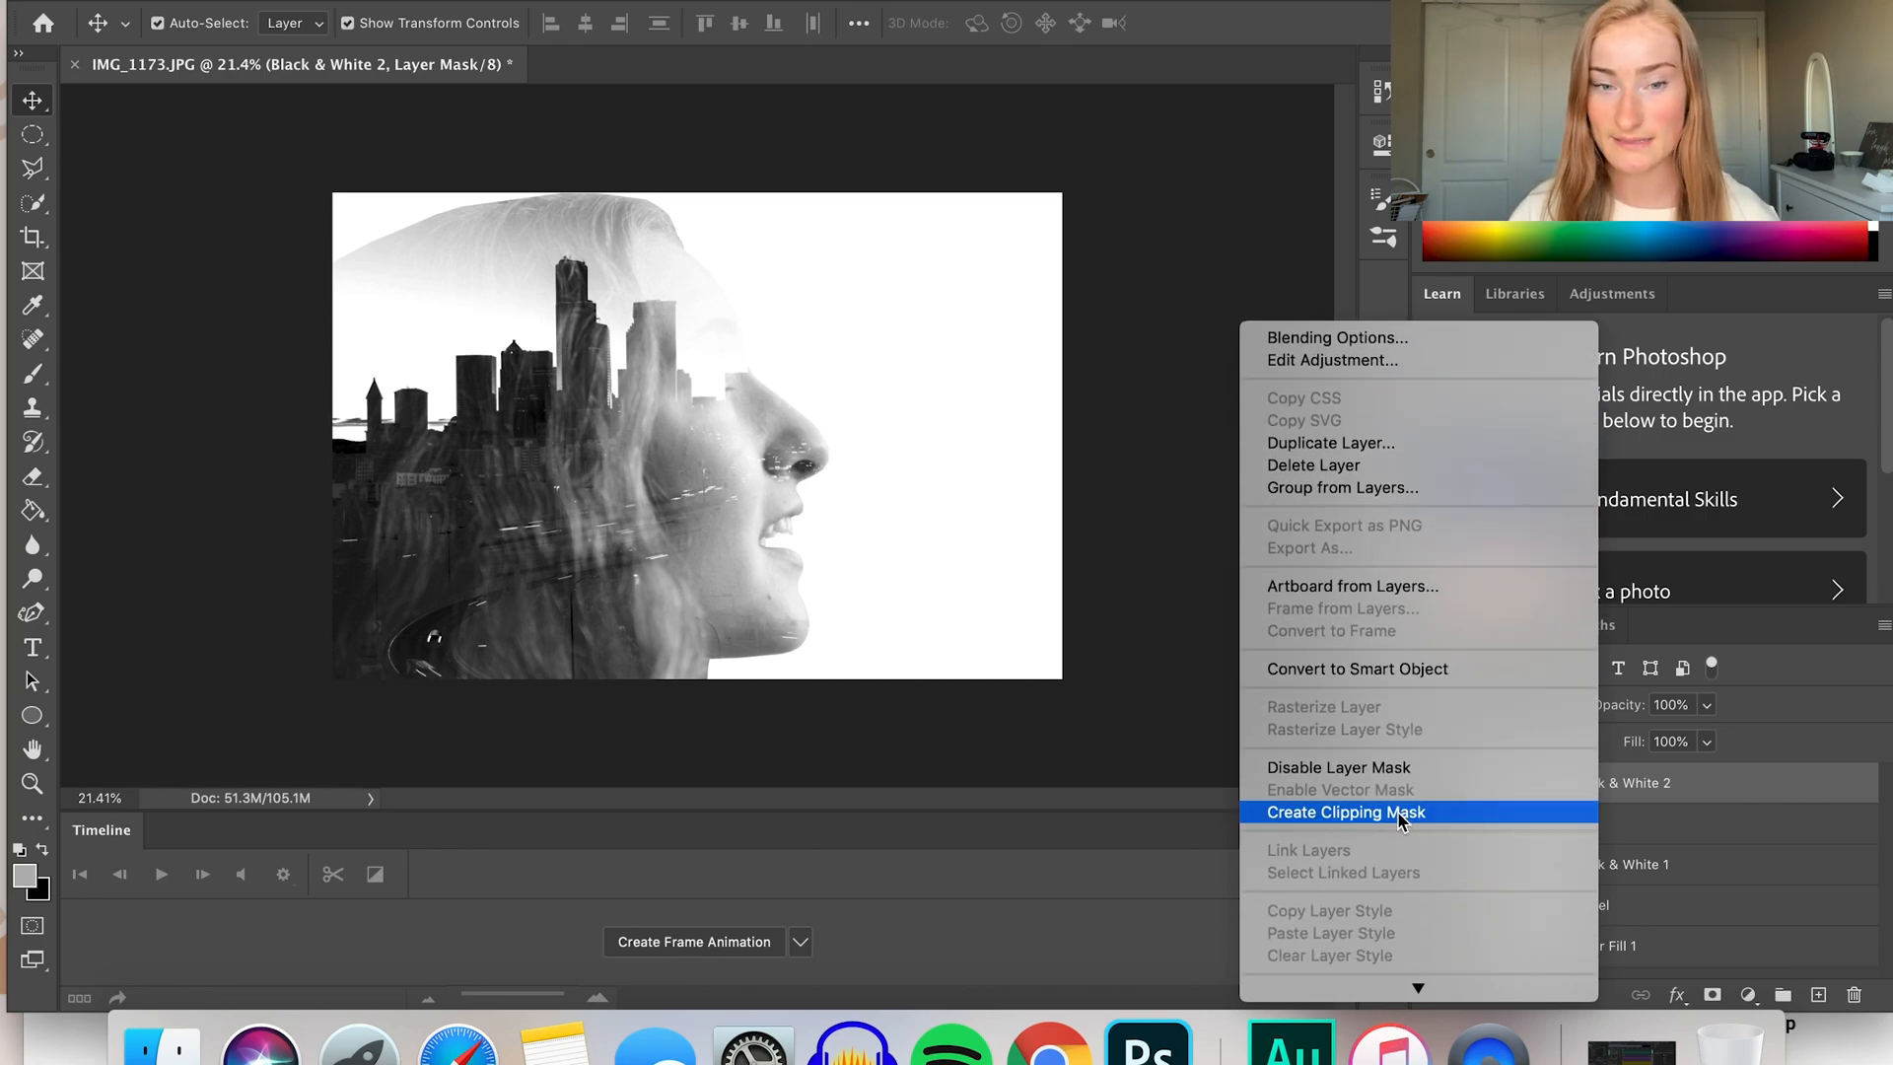
{"action": "left_click", "coordinate": [1400, 813]}
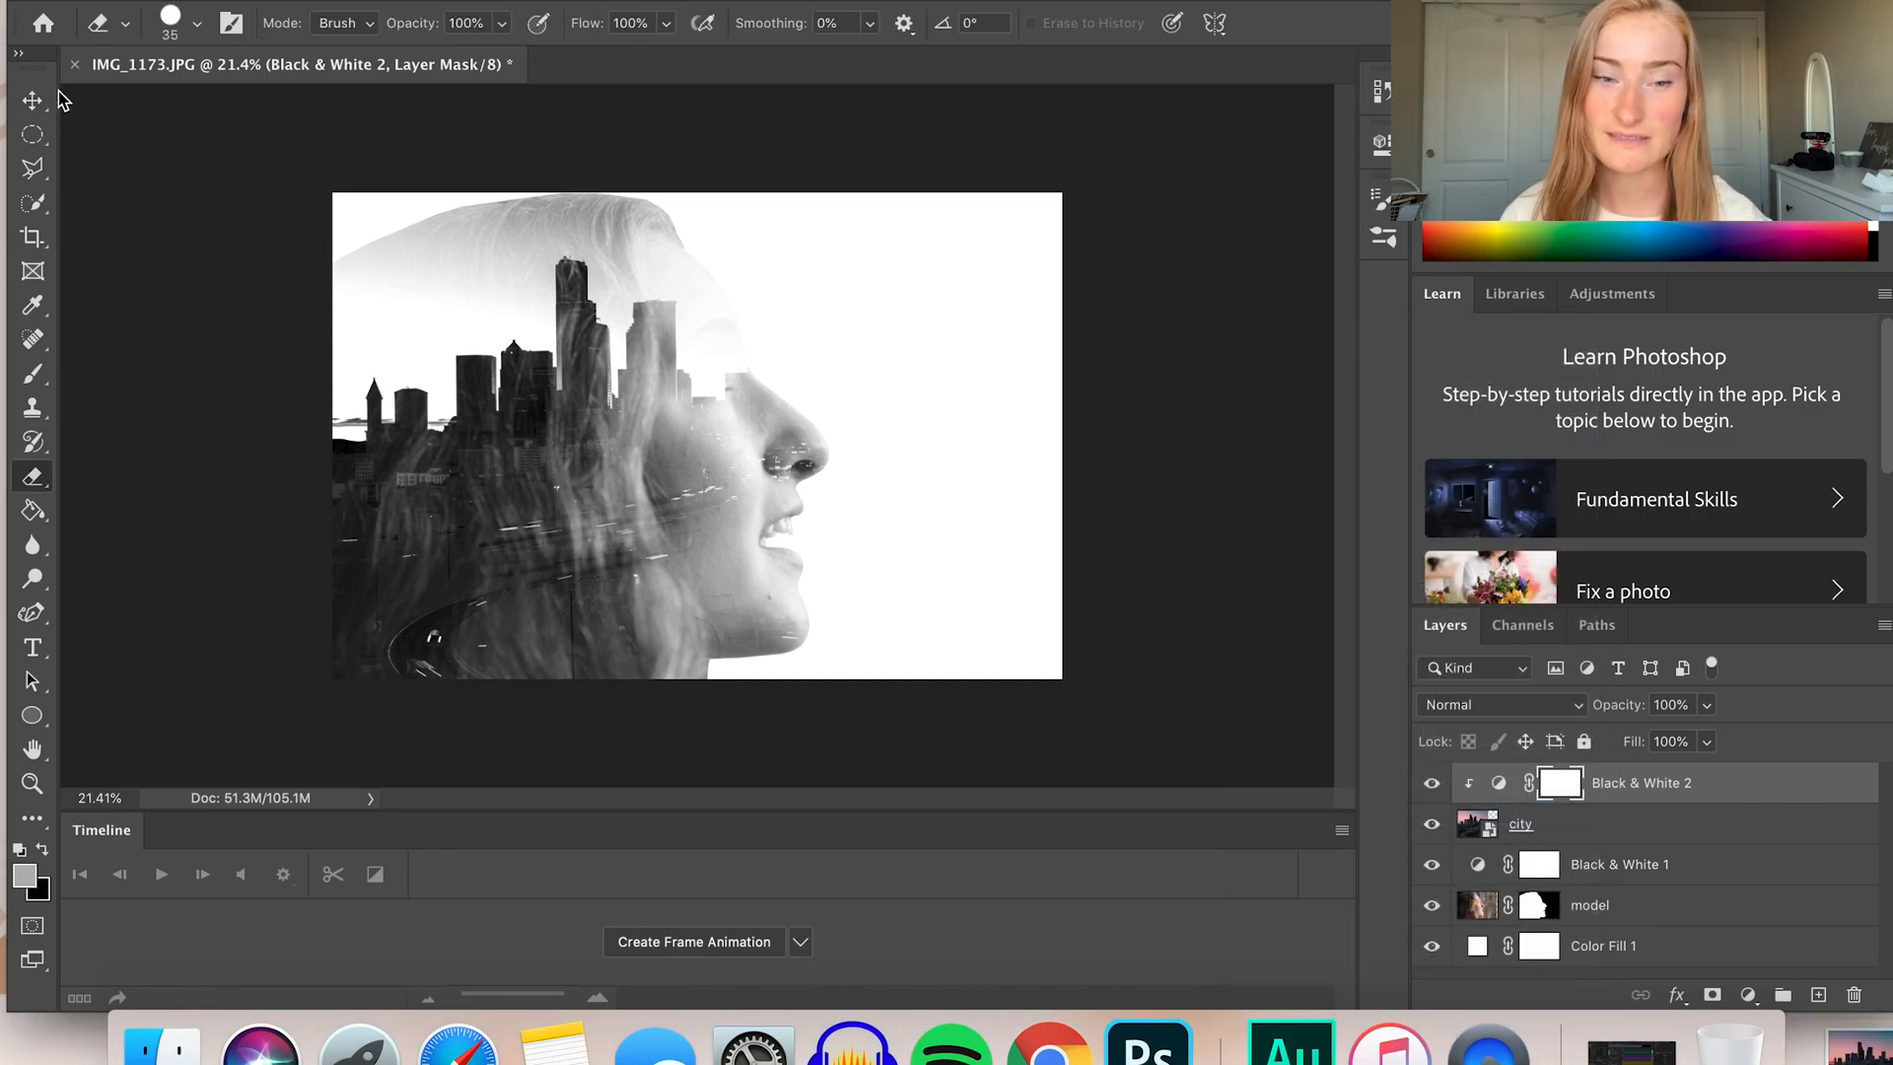
{"action": "left_click", "coordinate": [41, 100]}
{"action": "mouse_move", "coordinate": [517, 378]}
{"action": "left_mouse_down"}
{"action": "mouse_move", "coordinate": [533, 385]}
{"action": "mouse_move", "coordinate": [426, 387]}
{"action": "mouse_move", "coordinate": [392, 419]}
{"action": "mouse_move", "coordinate": [306, 412]}
{"action": "mouse_move", "coordinate": [418, 419]}
{"action": "mouse_move", "coordinate": [412, 399]}
{"action": "mouse_move", "coordinate": [394, 409]}
{"action": "left_mouse_up"}
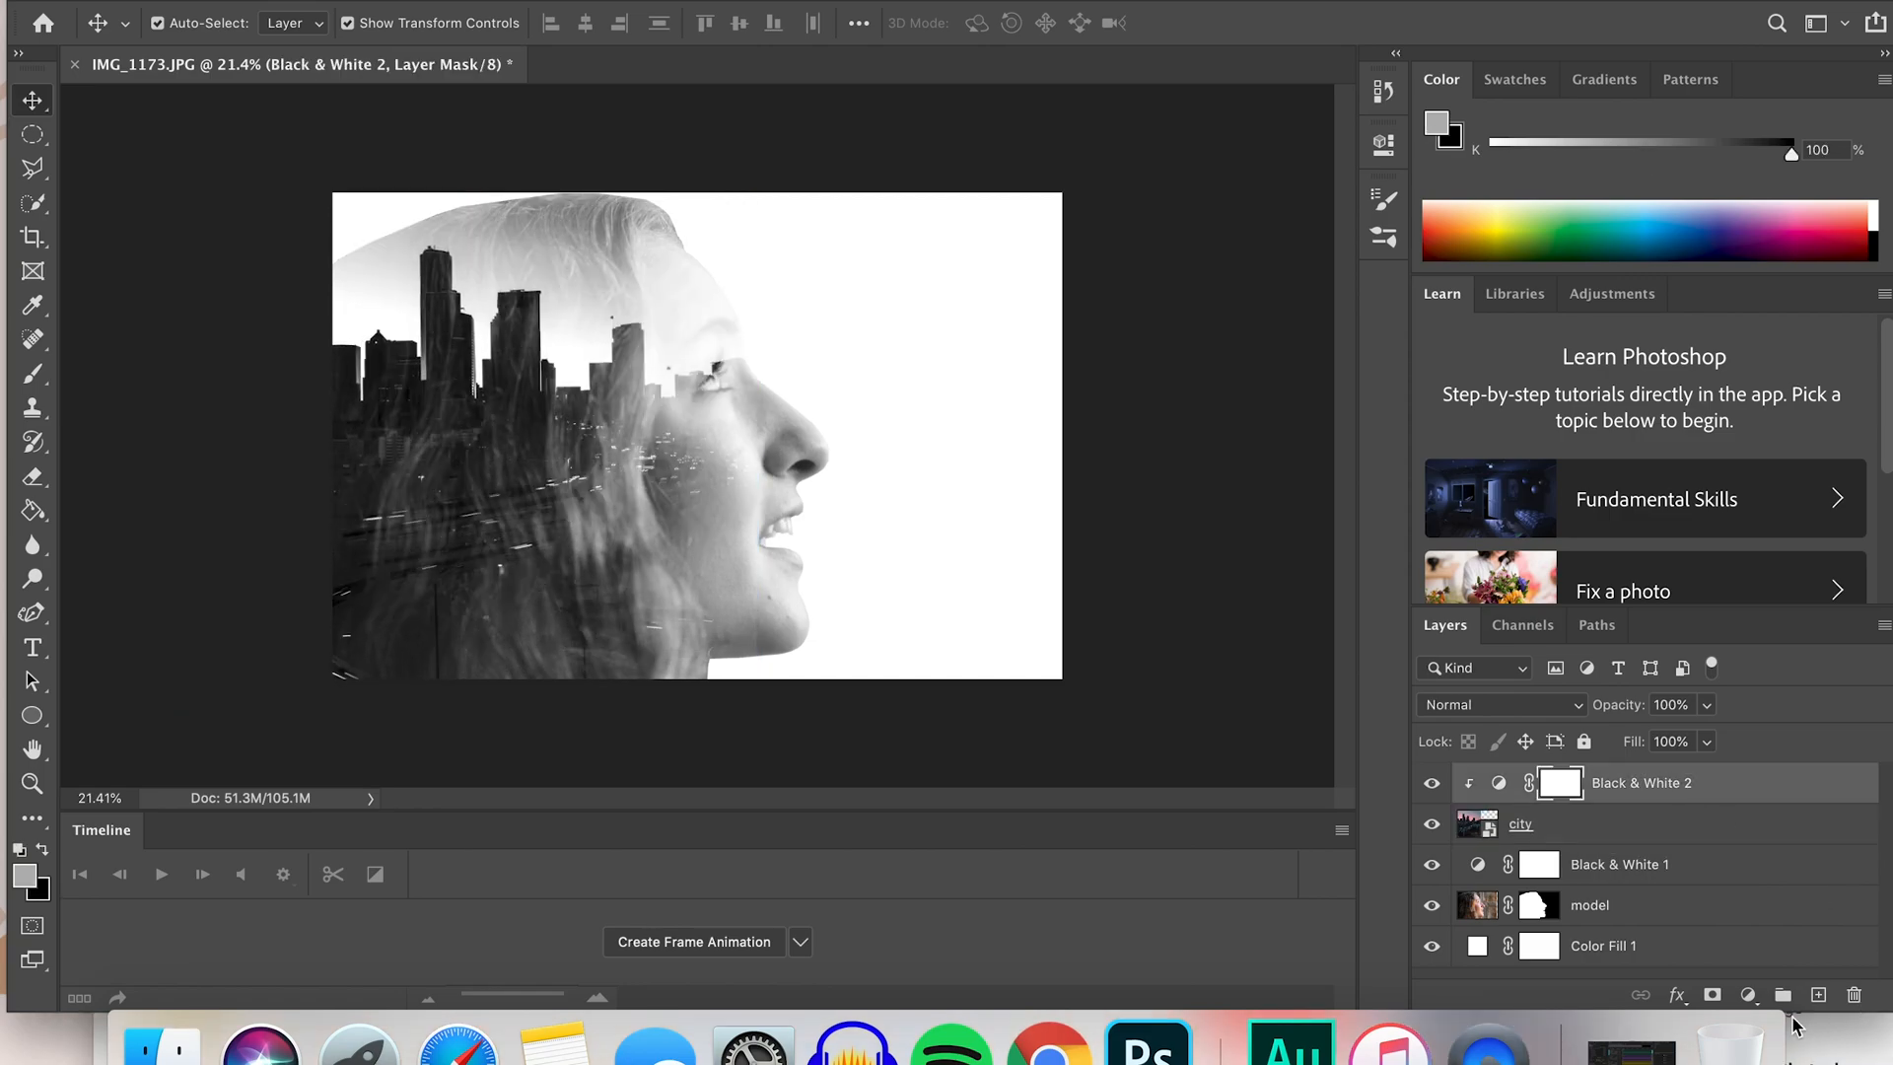
Add a Levels adjustment clipped to the city layer and shift its midtones strongly darker to fade the city over the face
{"action": "left_click", "coordinate": [1747, 996]}
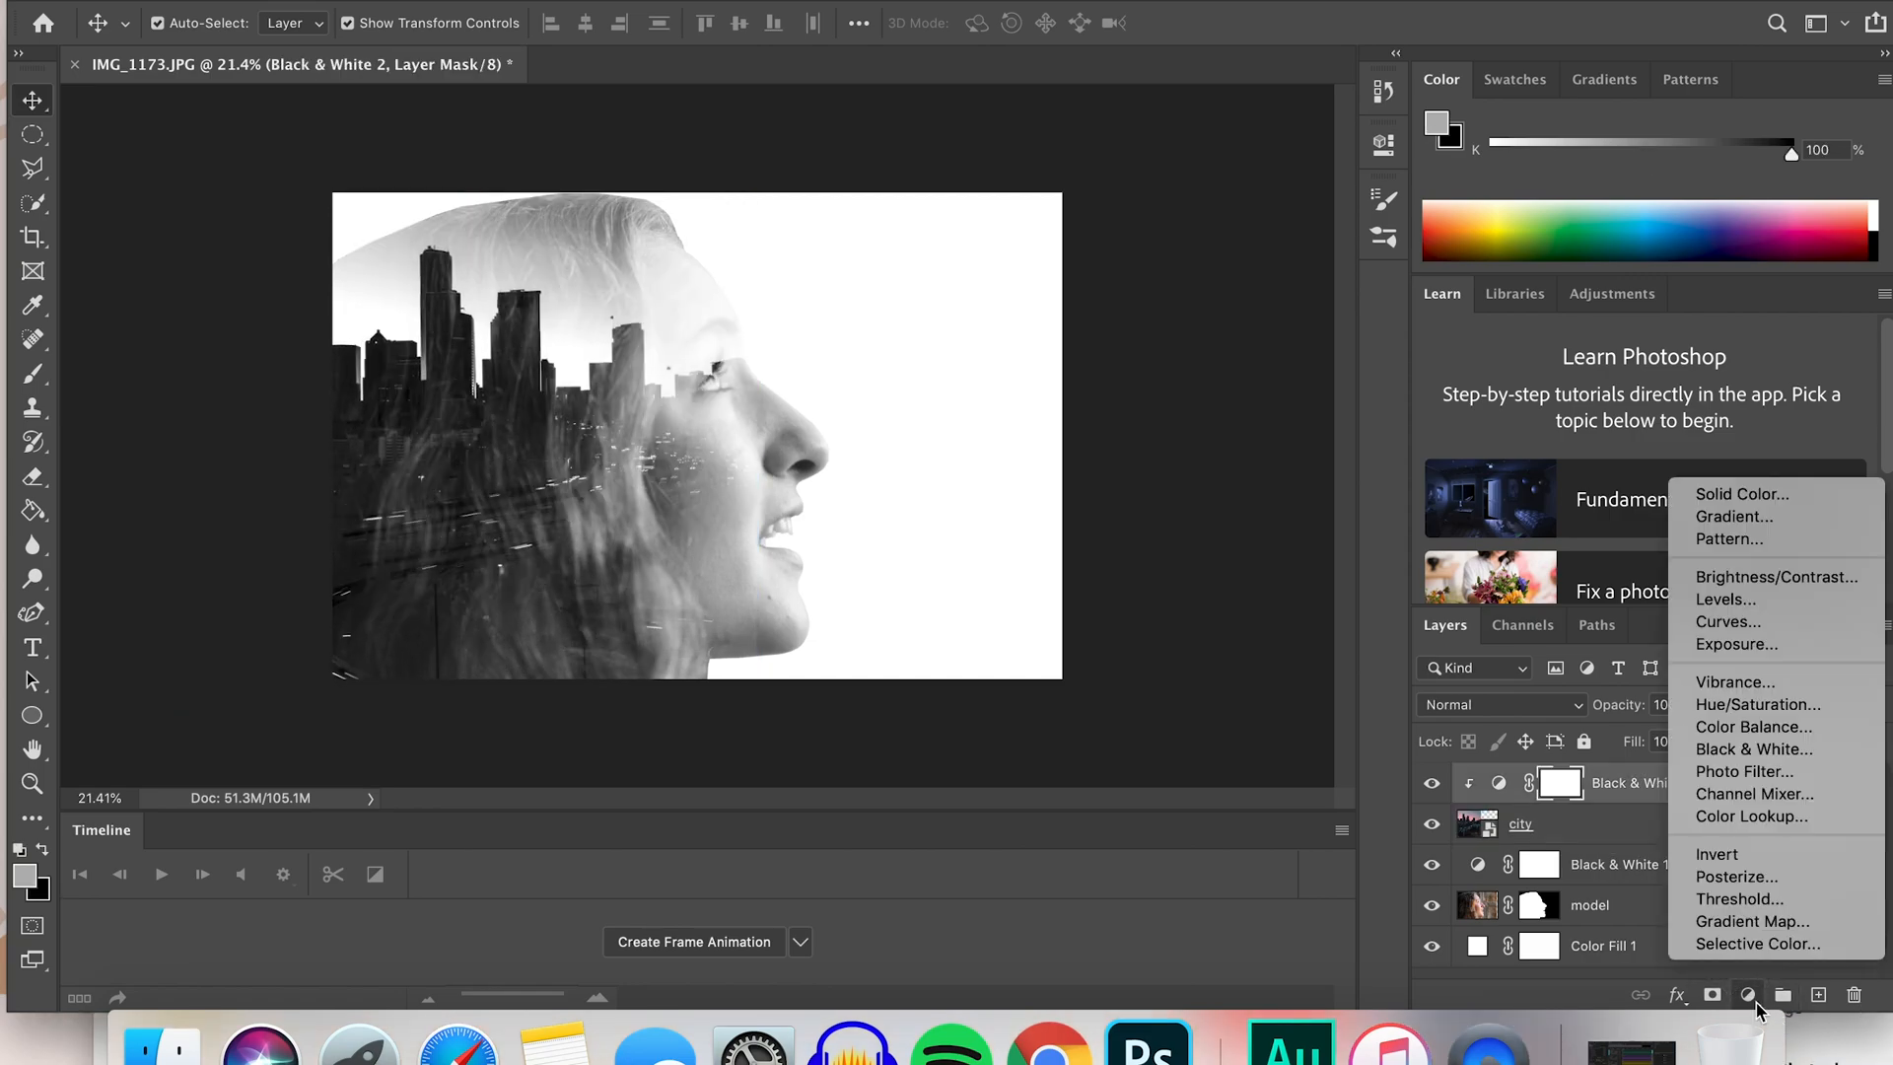
{"action": "left_click", "coordinate": [1720, 600]}
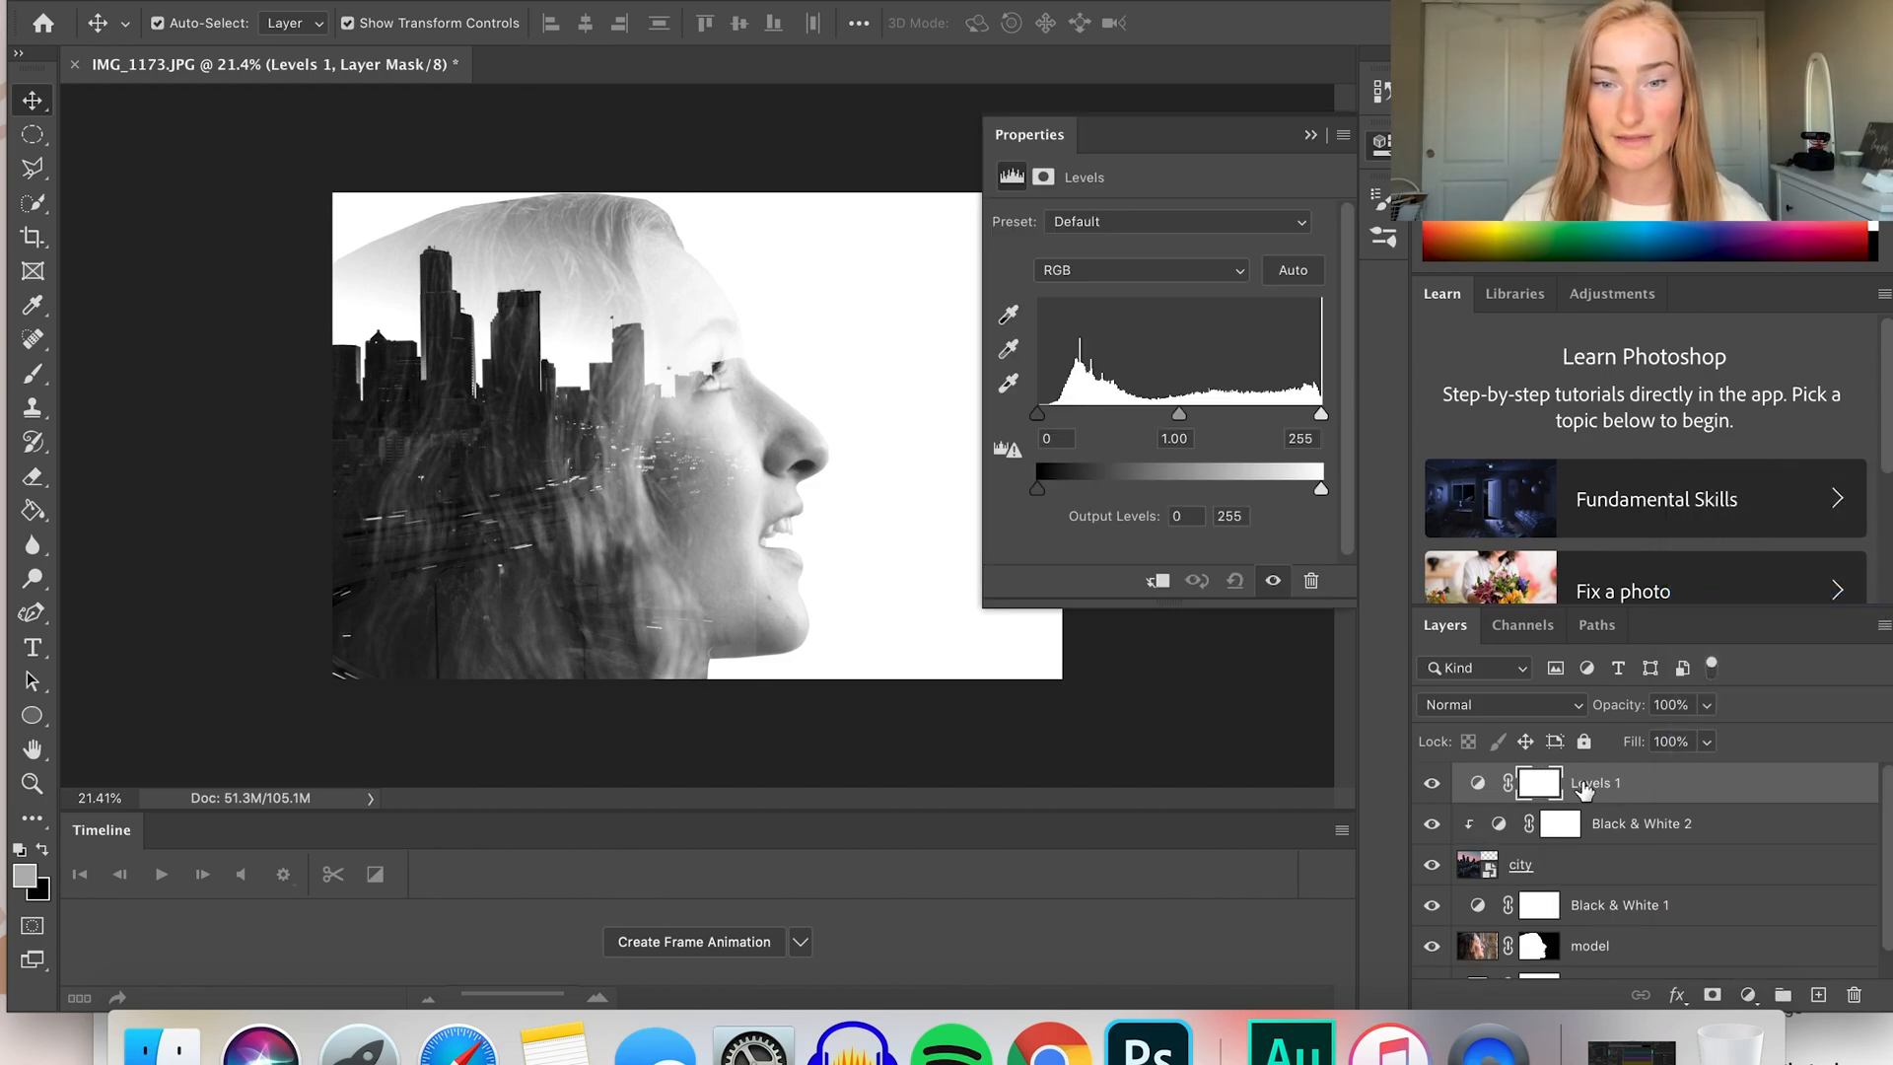
{"action": "right_click", "coordinate": [1633, 789]}
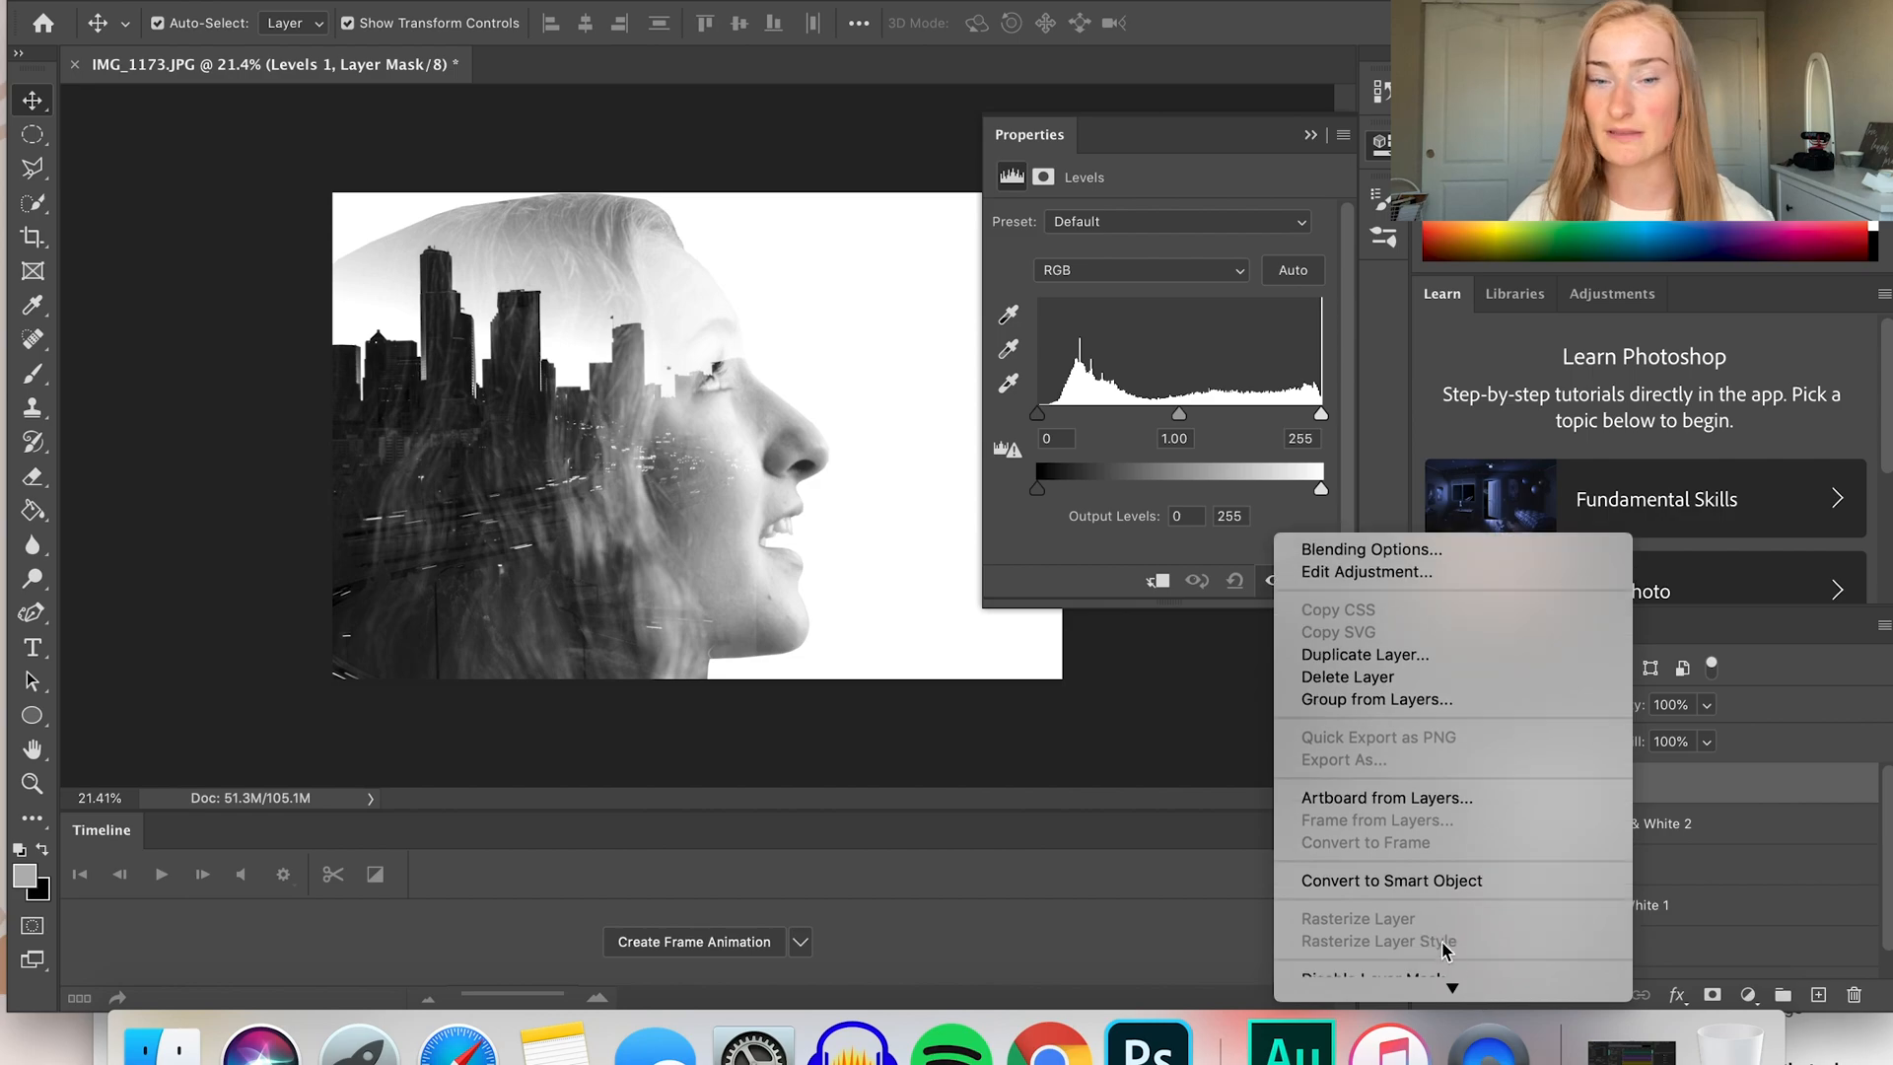
{"action": "left_click", "coordinate": [1395, 866]}
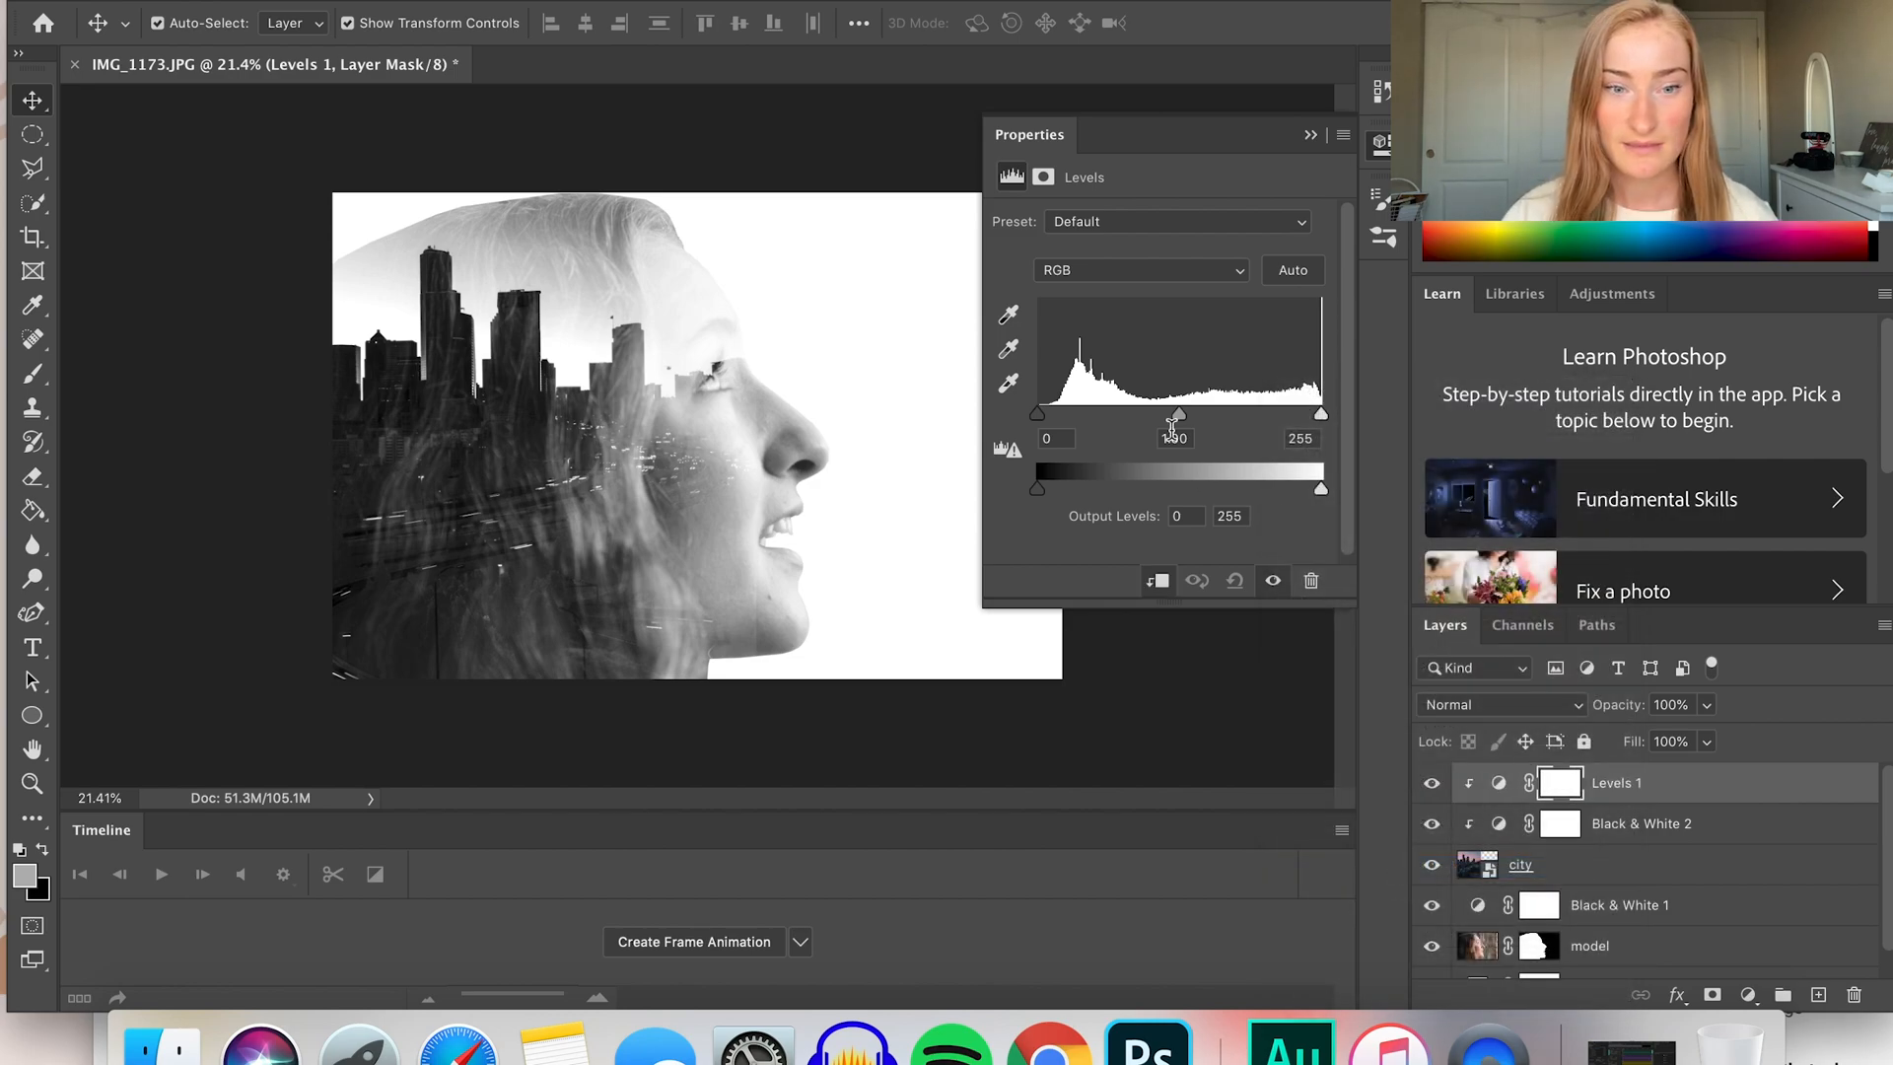
{"action": "left_click_drag", "start_coordinate": [1179, 417], "coordinate": [1327, 451]}
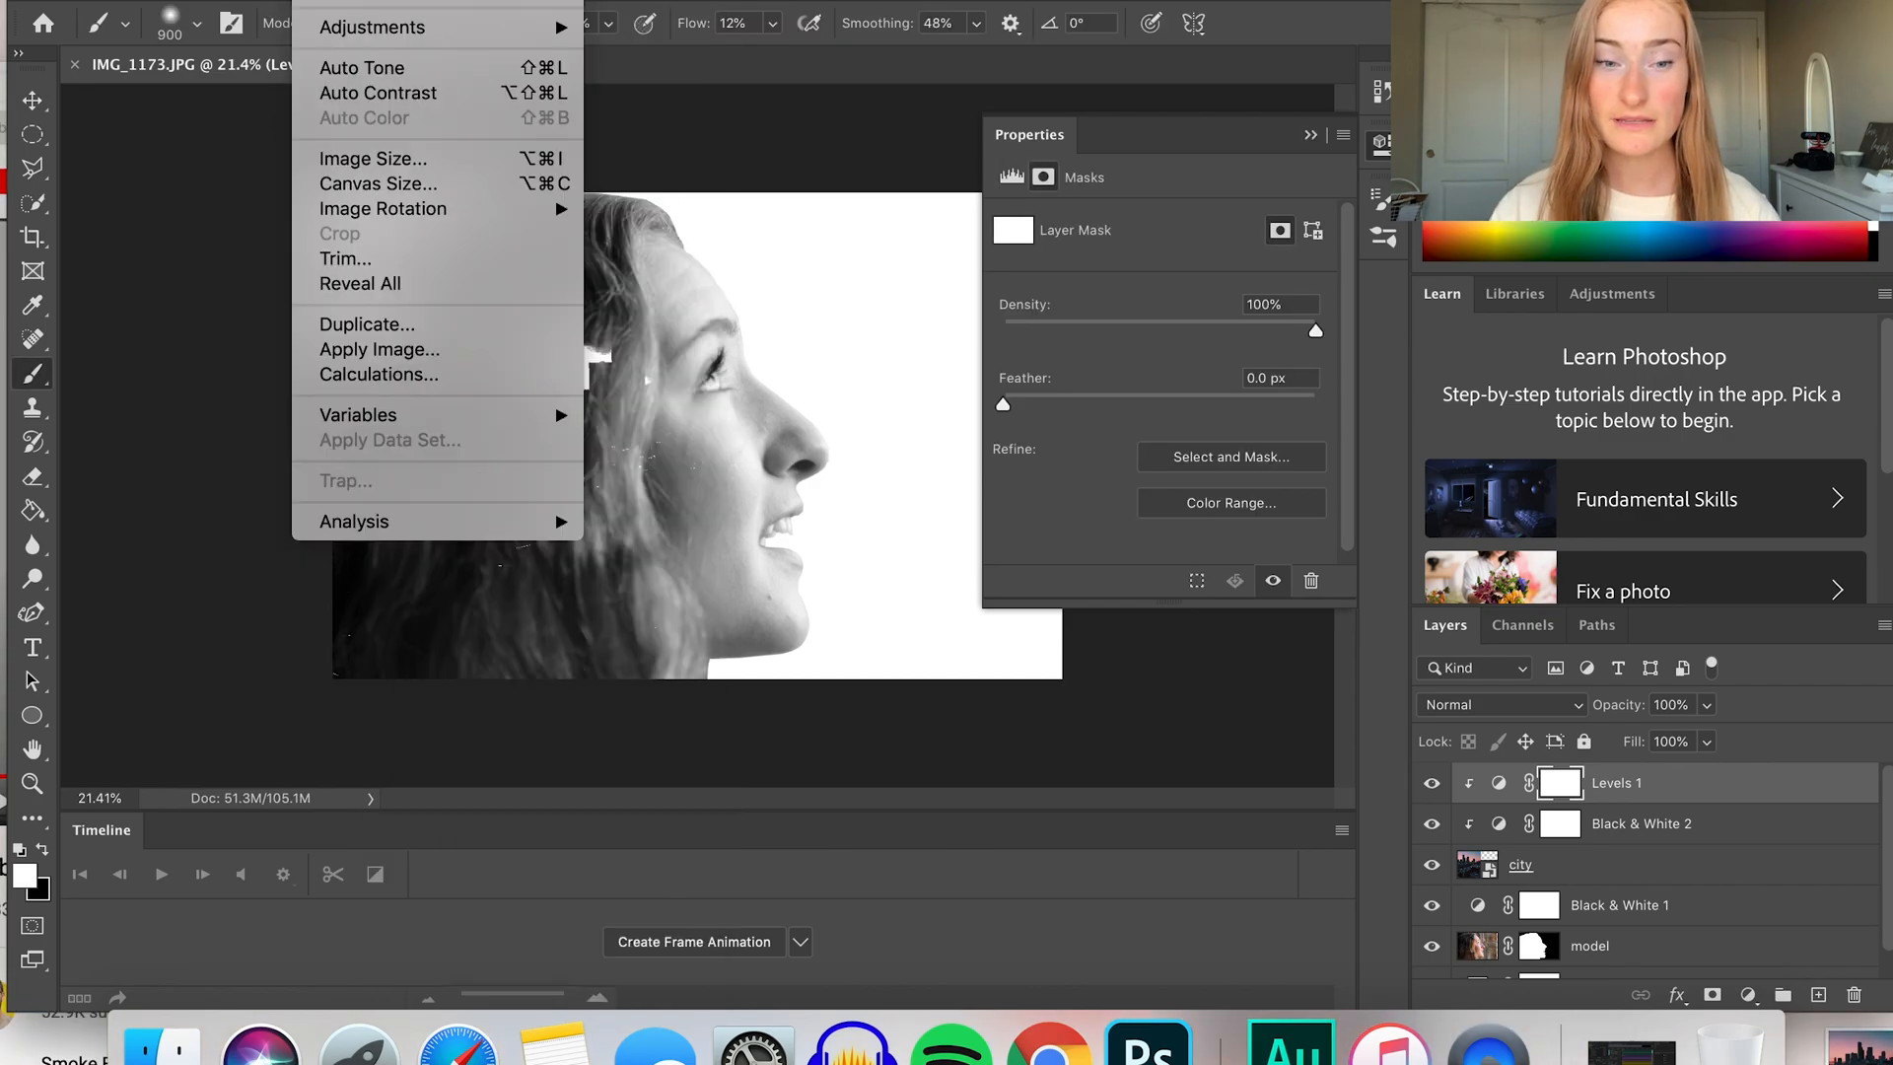
Invert the Levels adjustment's layer mask to black to hide the darkening effect
{"action": "mouse_move", "coordinate": [365, 28]}
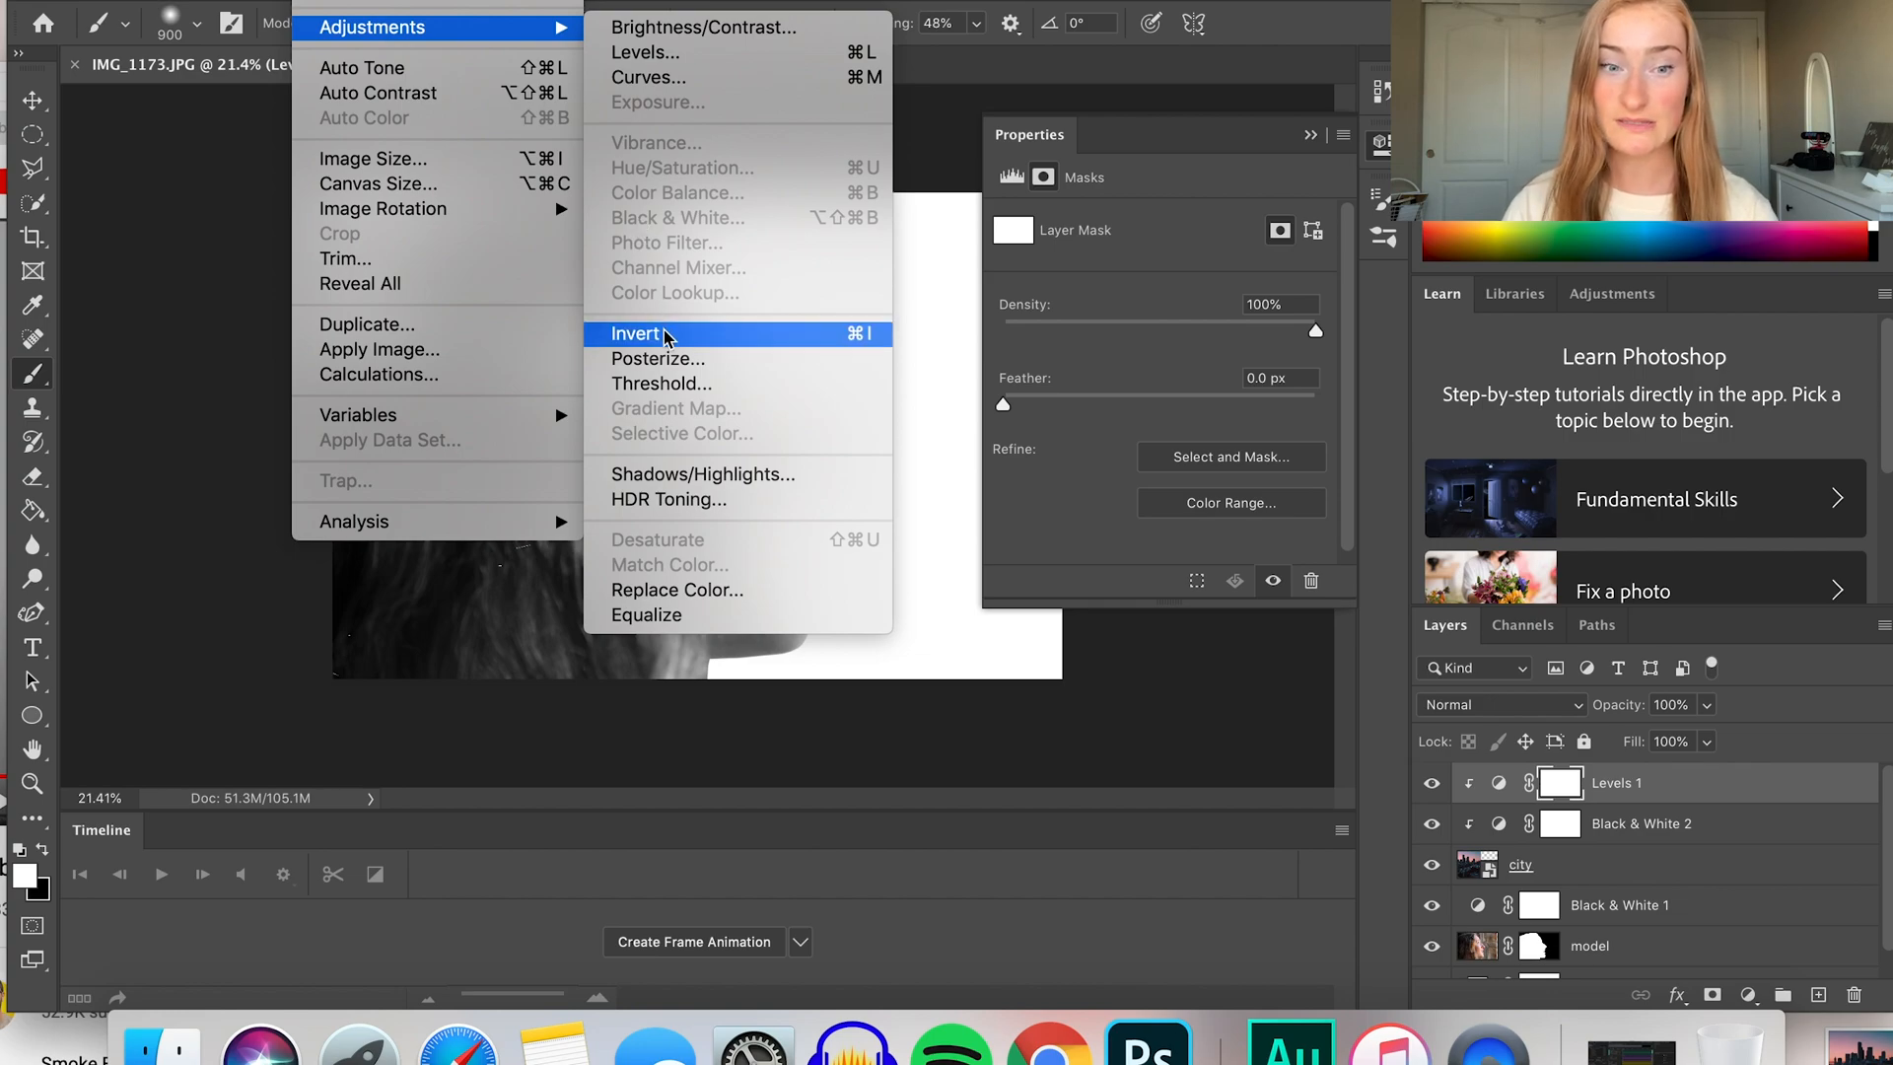
{"action": "left_click", "coordinate": [652, 333]}
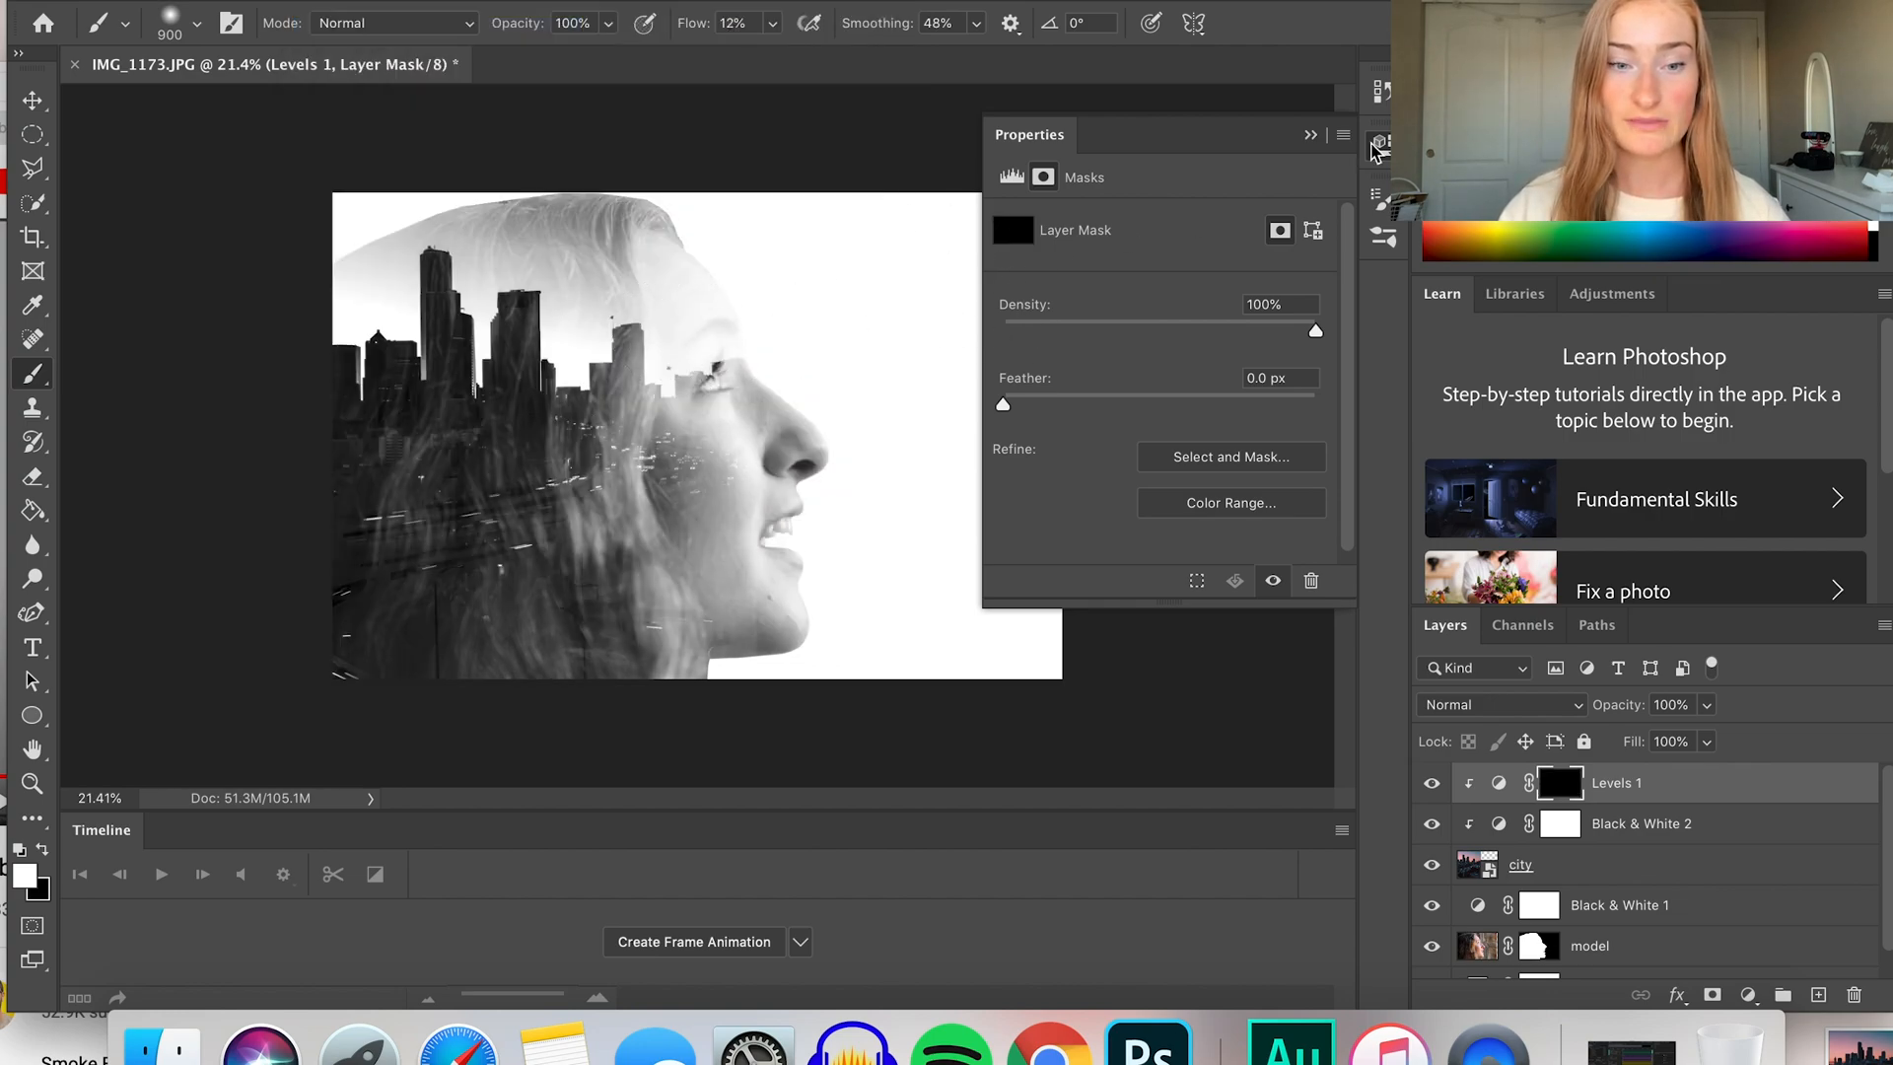
{"action": "left_click", "coordinate": [1311, 136]}
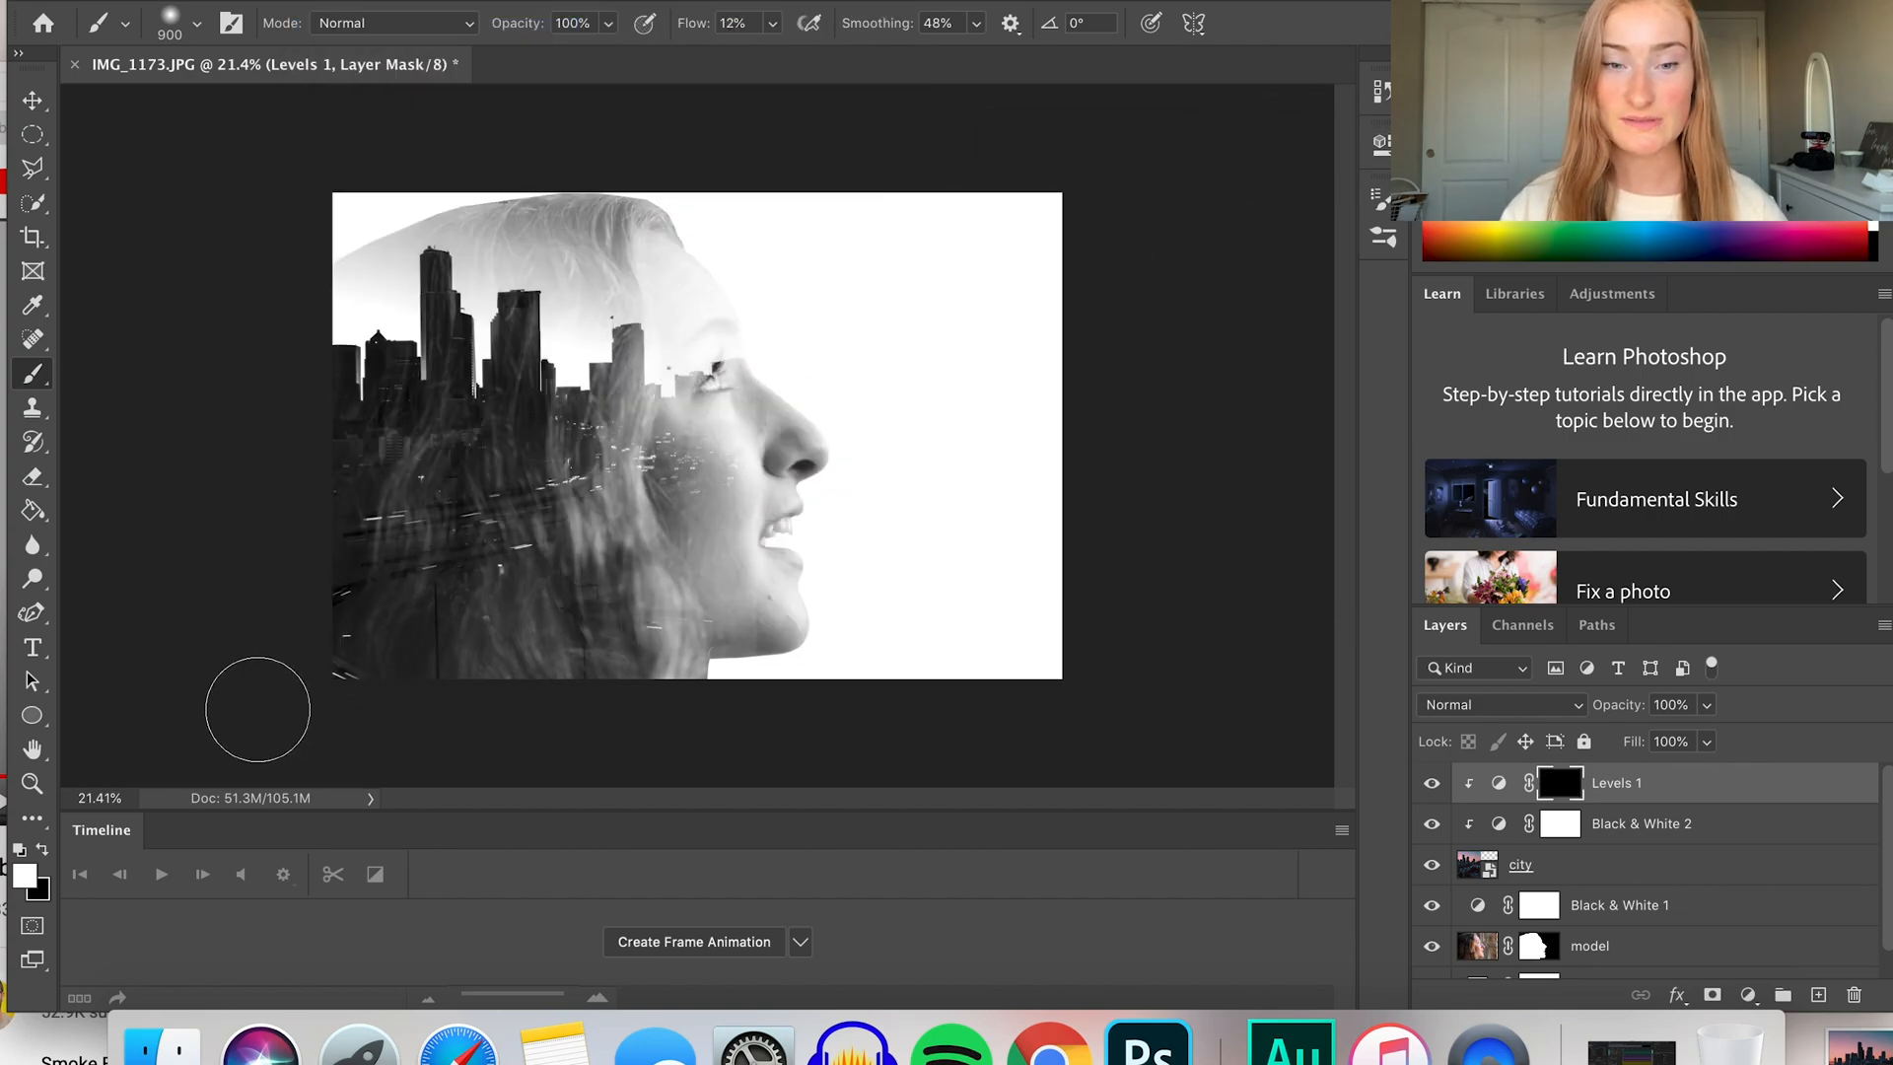
Paint white on the Levels mask over the forehead, eye and cheek with a soft brush to clear the city from the face
{"action": "key", "text": "bracketleft"}
{"action": "key", "text": "bracketleft"}
{"action": "key", "text": "bracketleft"}
{"action": "mouse_move", "coordinate": [701, 318]}
{"action": "left_mouse_down"}
{"action": "mouse_move", "coordinate": [722, 353]}
{"action": "mouse_move", "coordinate": [703, 499]}
{"action": "mouse_move", "coordinate": [673, 288]}
{"action": "mouse_move", "coordinate": [707, 481]}
{"action": "mouse_move", "coordinate": [705, 460]}
{"action": "left_mouse_up"}
{"action": "left_click_drag", "start_coordinate": [762, 611], "coordinate": [737, 588]}
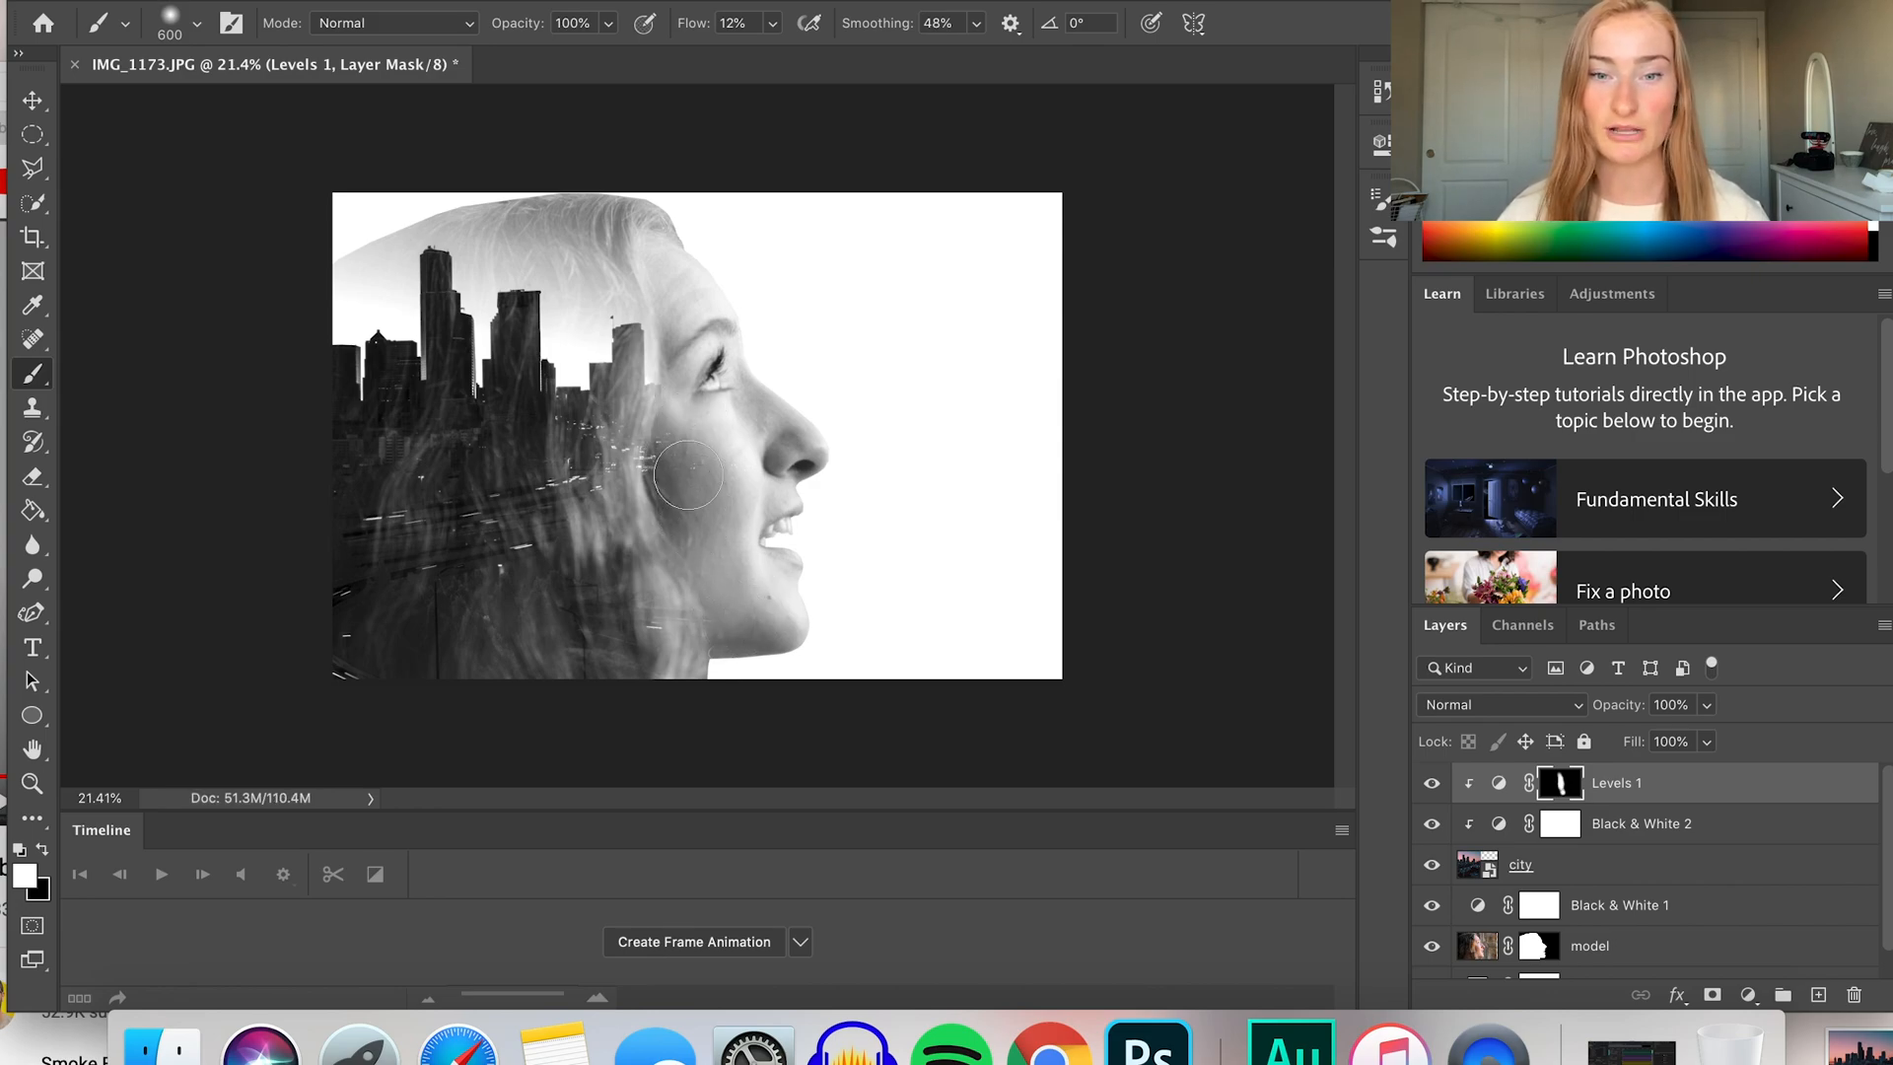
{"action": "key", "text": "bracketright"}
{"action": "key", "text": "bracketright"}
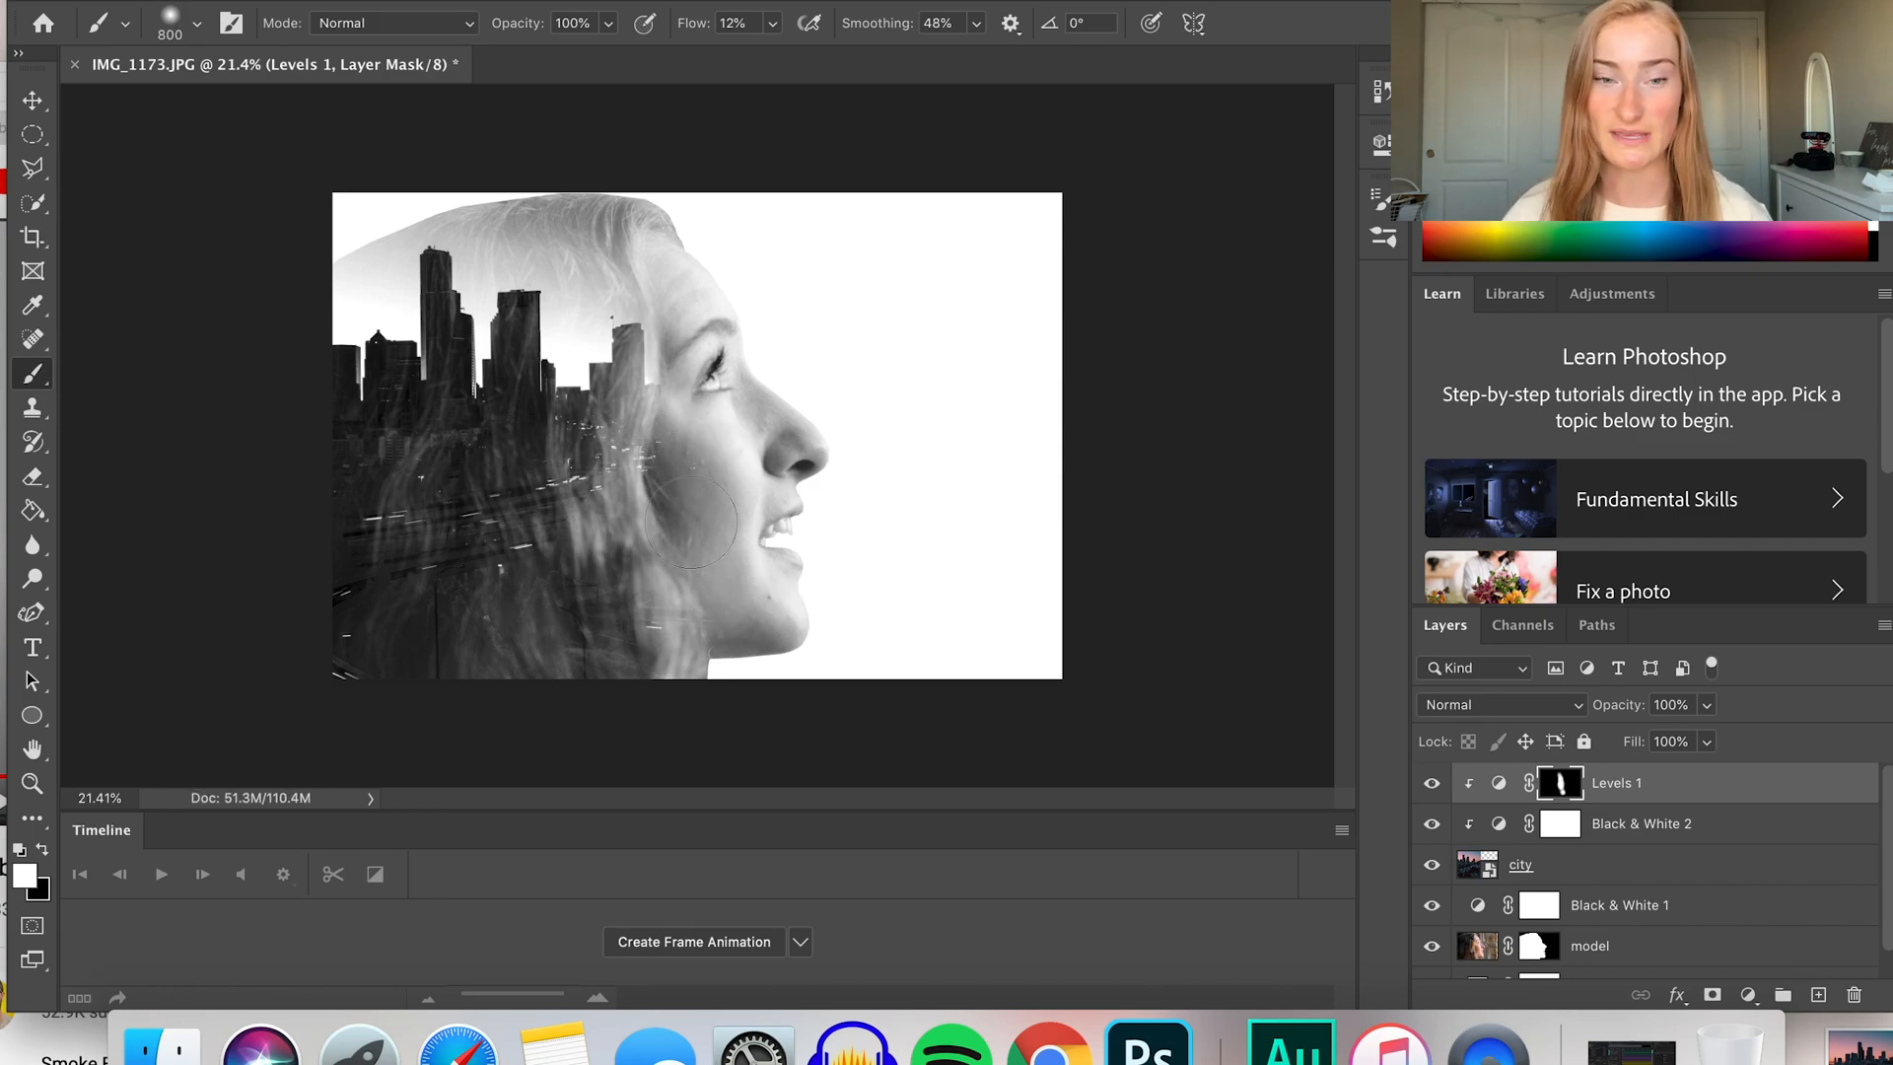
{"action": "key", "text": "bracketleft"}
{"action": "key", "text": "bracketleft"}
{"action": "key", "text": "bracketleft"}
{"action": "key", "text": "bracketleft"}
{"action": "key", "text": "bracketleft"}
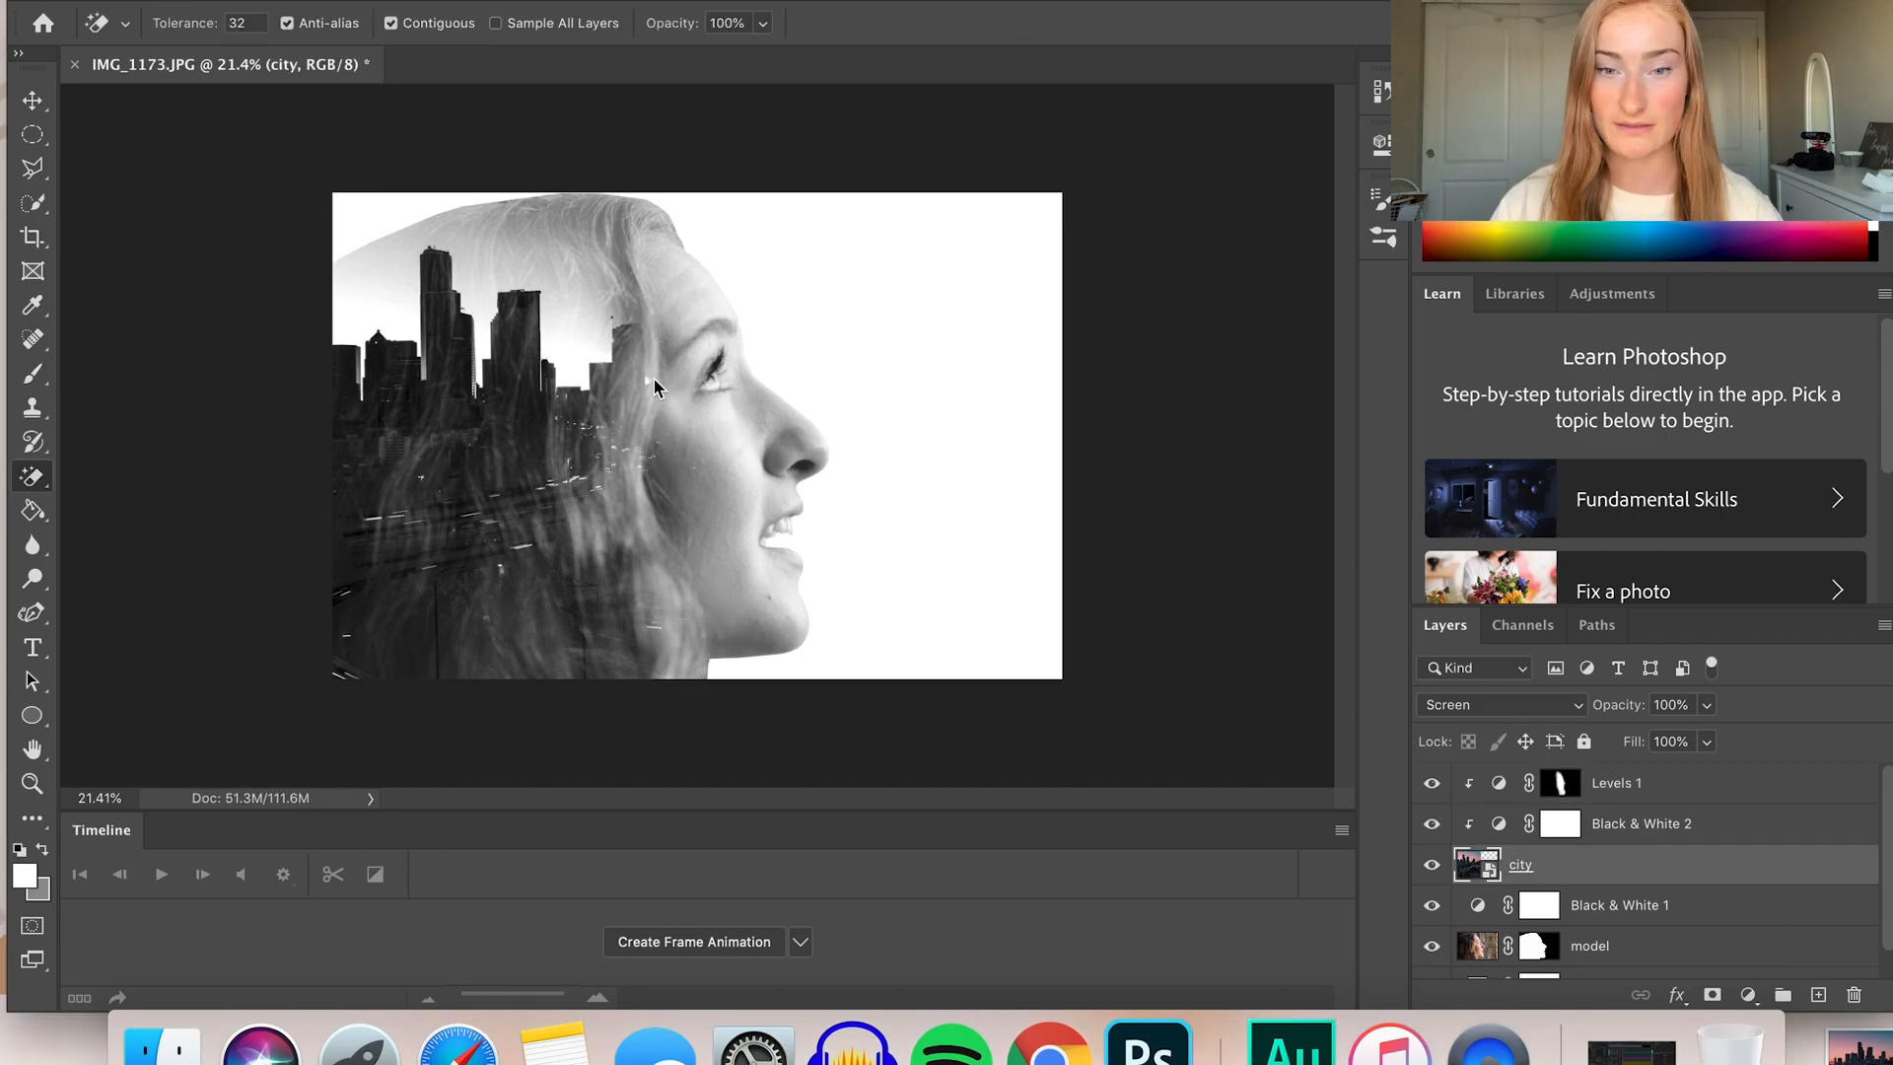
Rasterize the city layer and try to erase the bright spot beside the hair near the eye with the Magic Eraser
{"action": "left_click", "coordinate": [652, 382]}
{"action": "left_click", "coordinate": [1119, 345]}
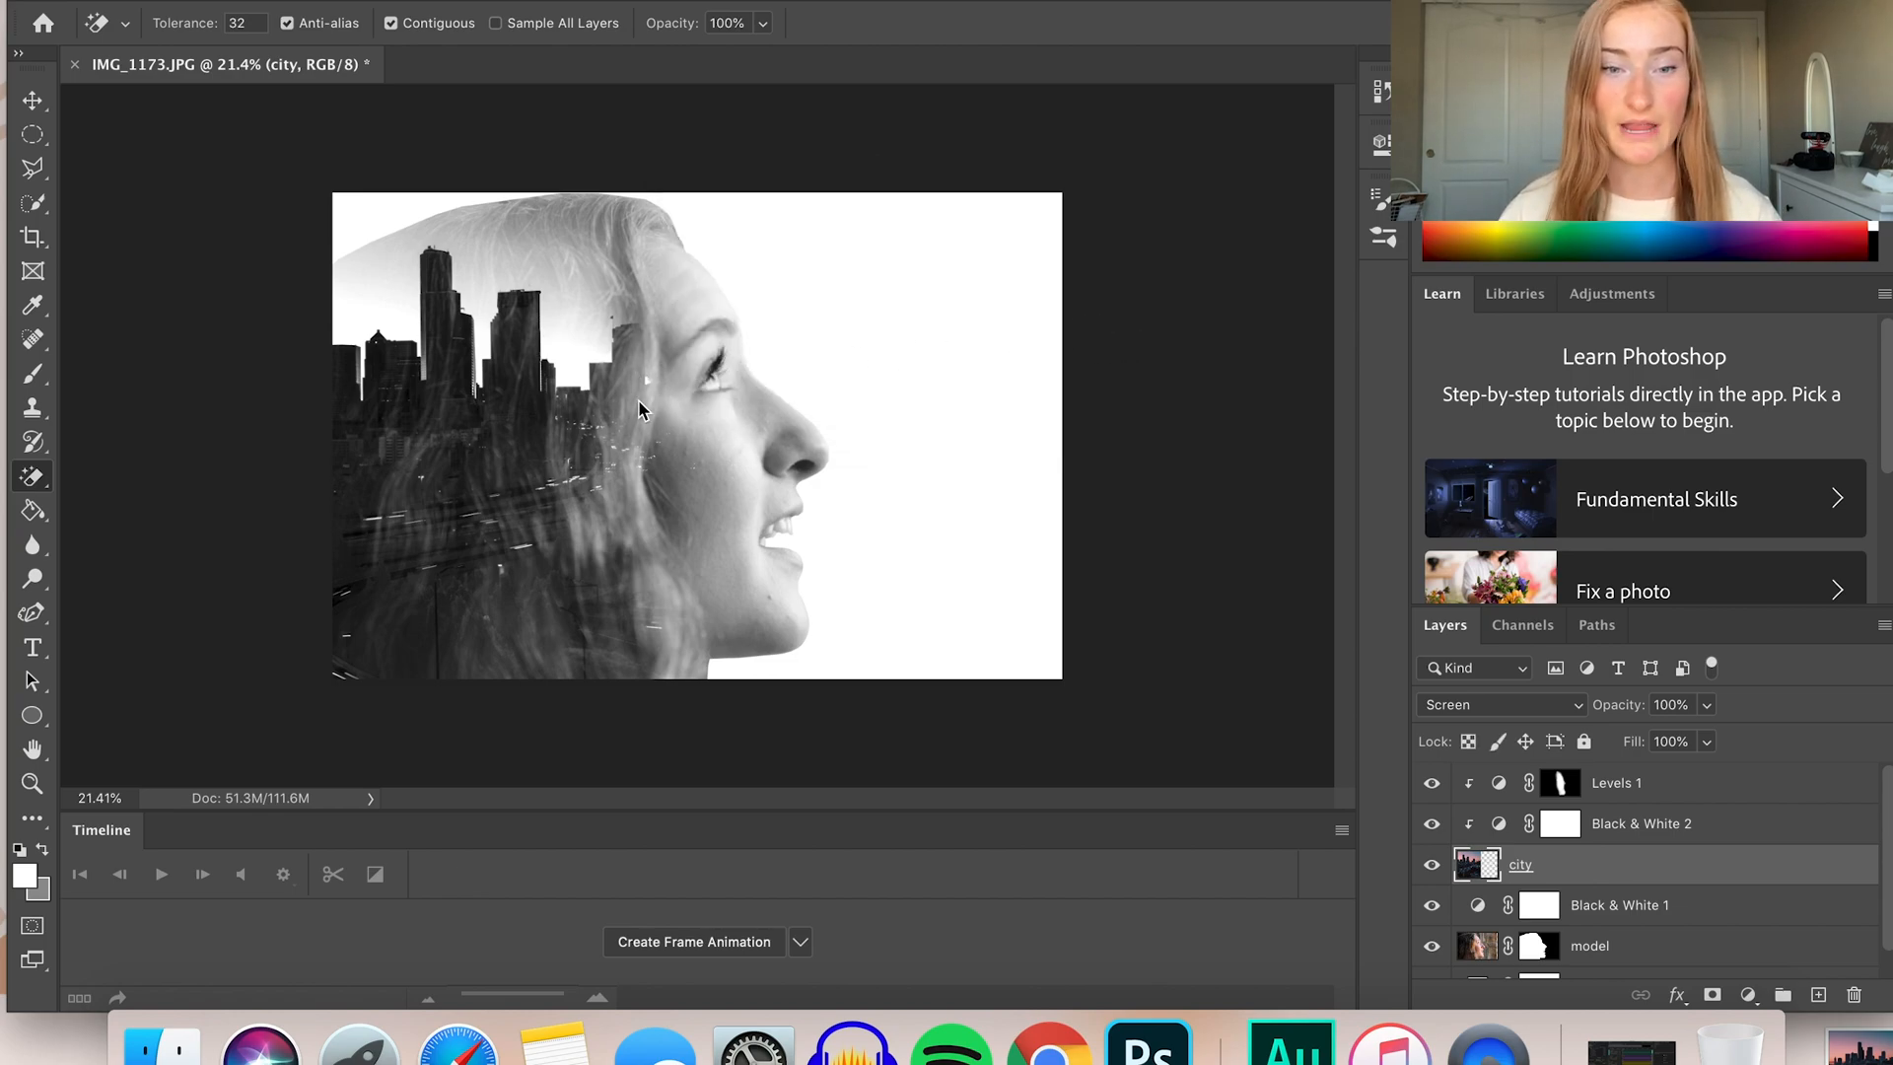
{"action": "left_click", "coordinate": [648, 377]}
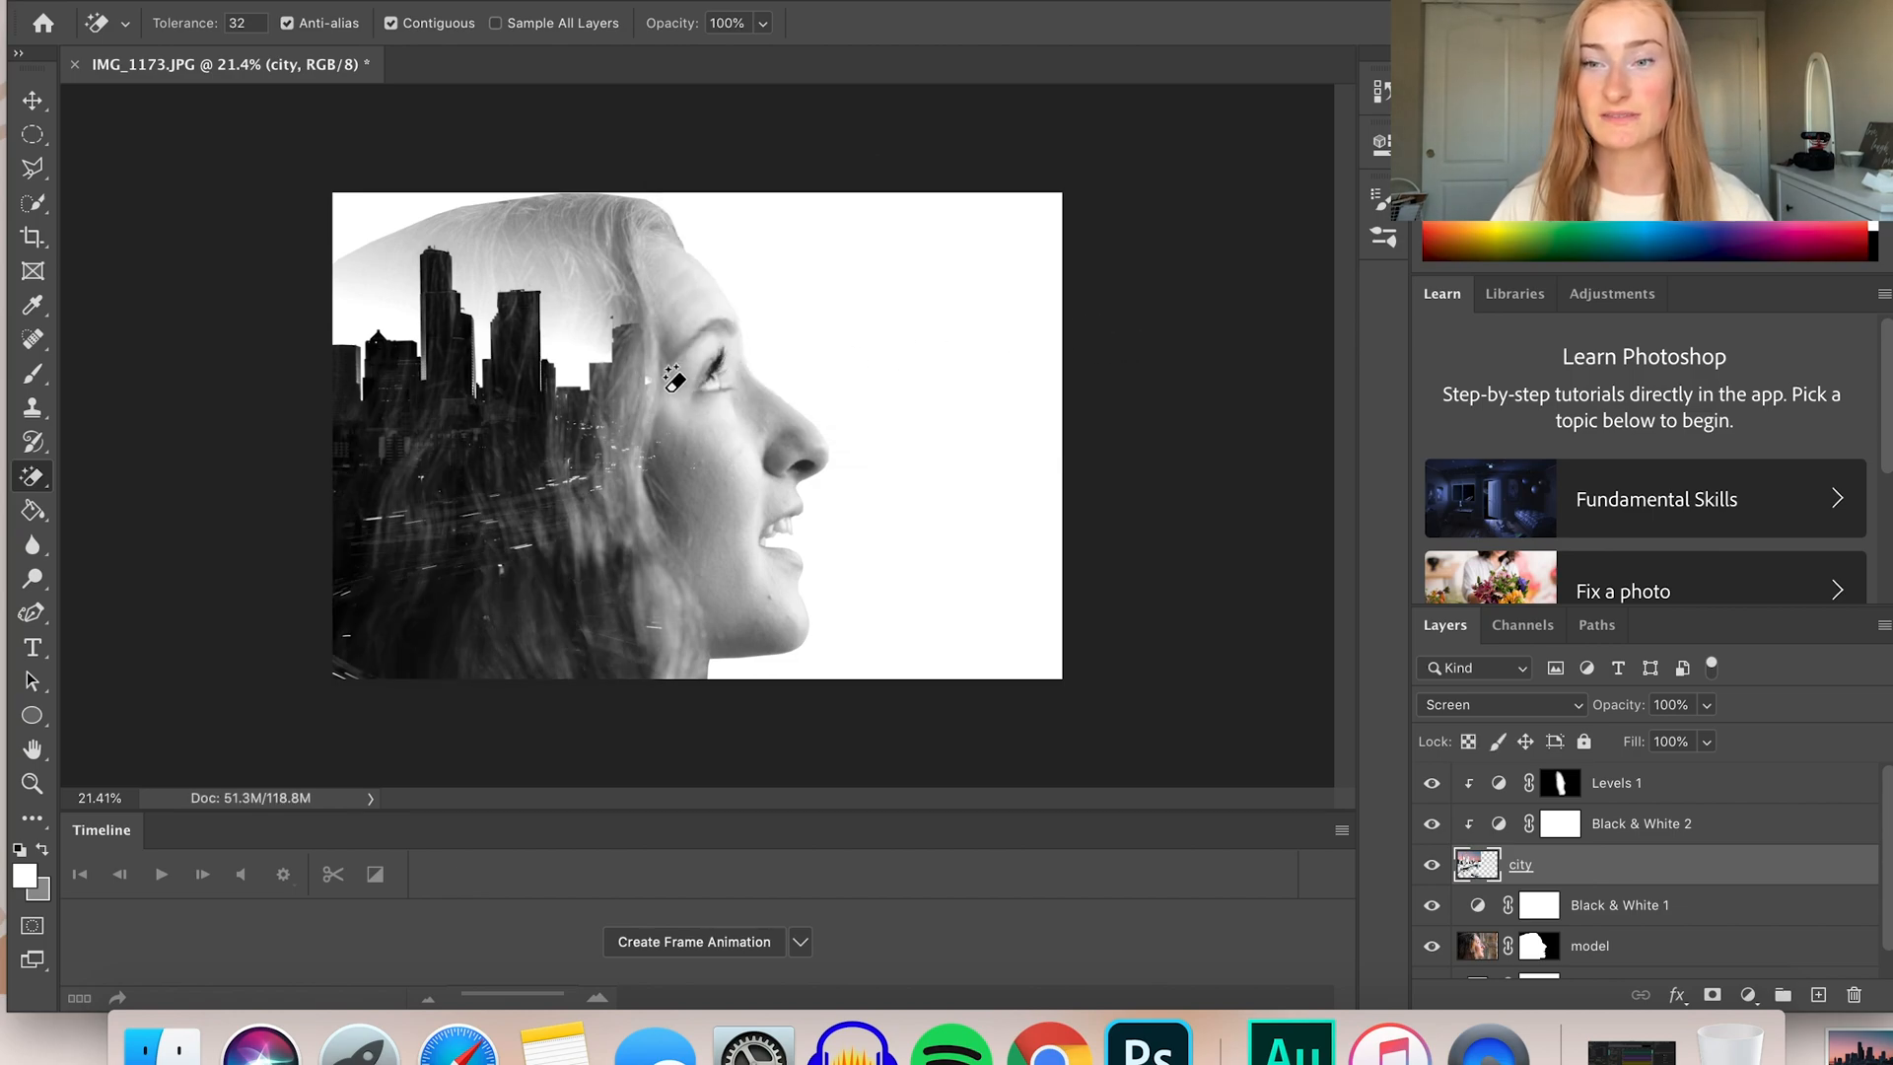
{"action": "left_click", "coordinate": [673, 381]}
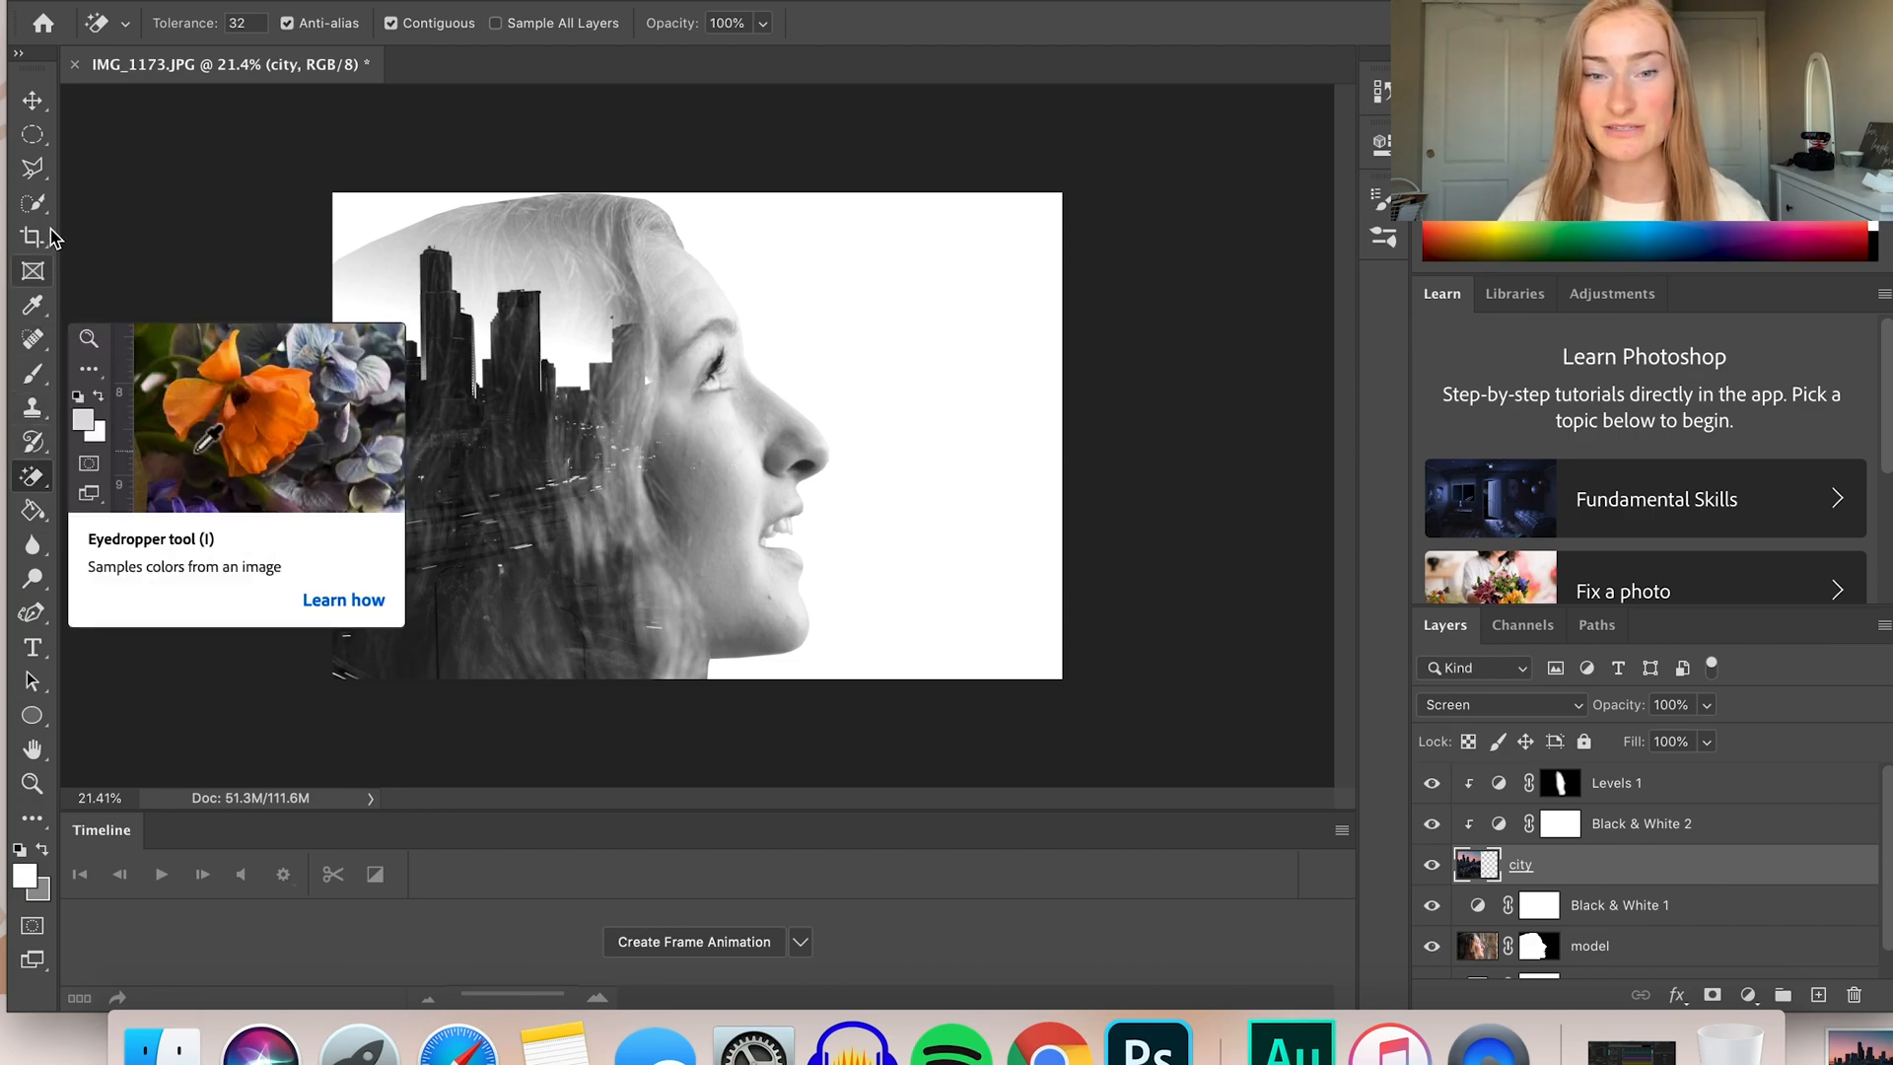
Remove the bright spot in the hair beside the eye from the city layer using the Spot Healing Brush in Content-Aware mode
{"action": "left_click", "coordinate": [32, 203]}
{"action": "left_click", "coordinate": [32, 305]}
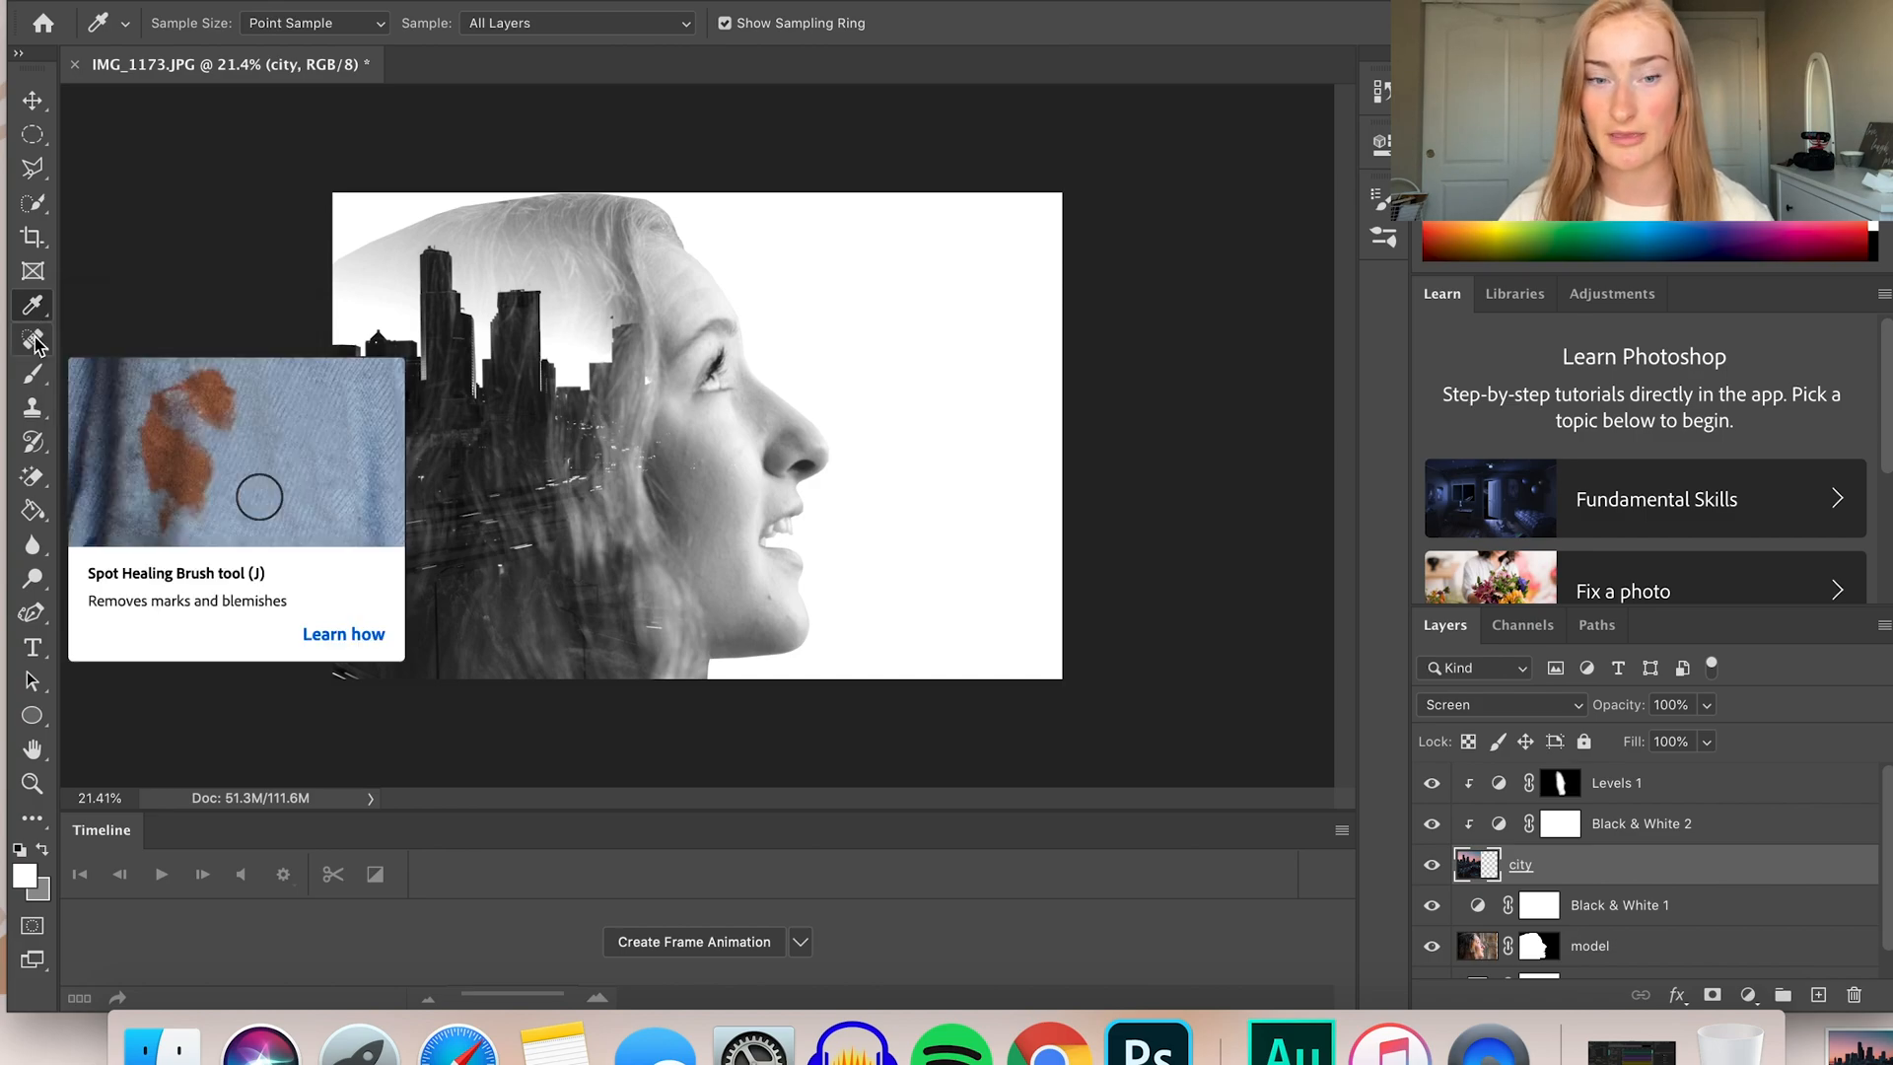
{"action": "left_click", "coordinate": [34, 340]}
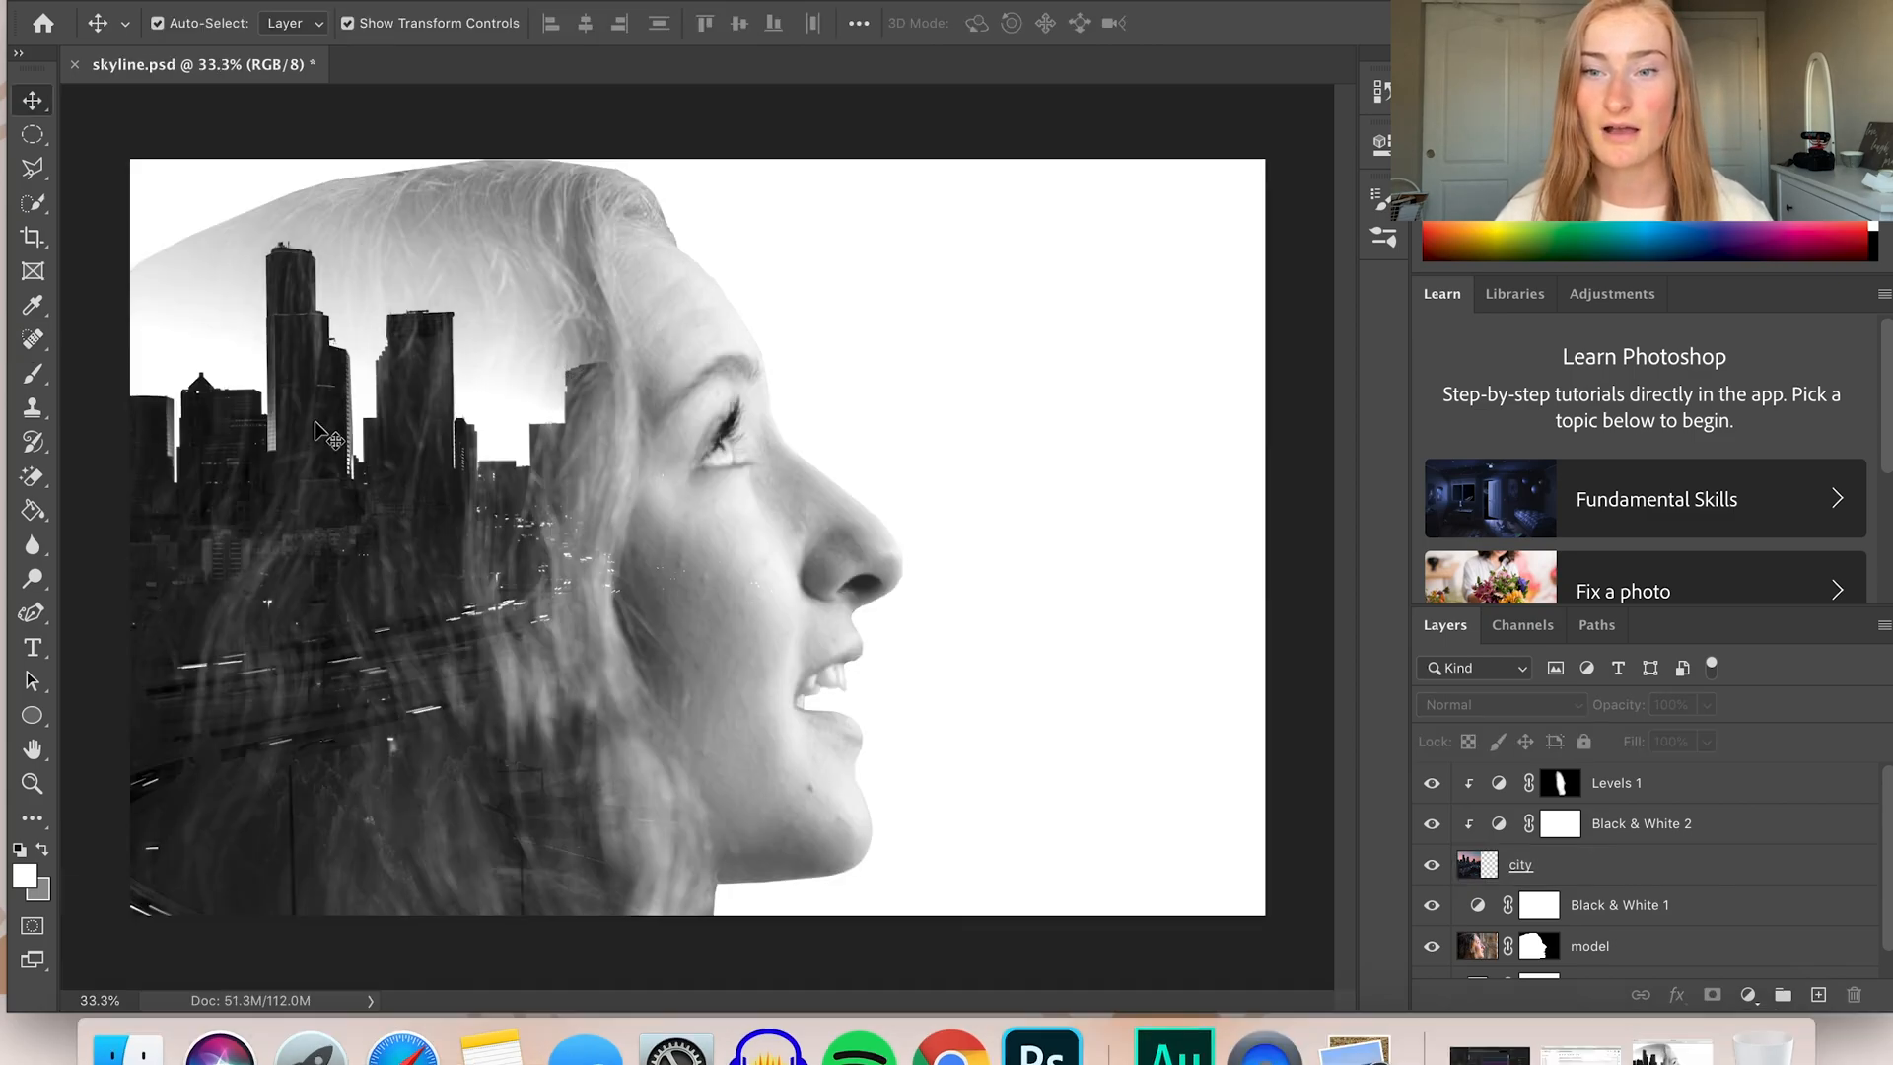
{"action": "left_click", "coordinate": [1535, 866]}
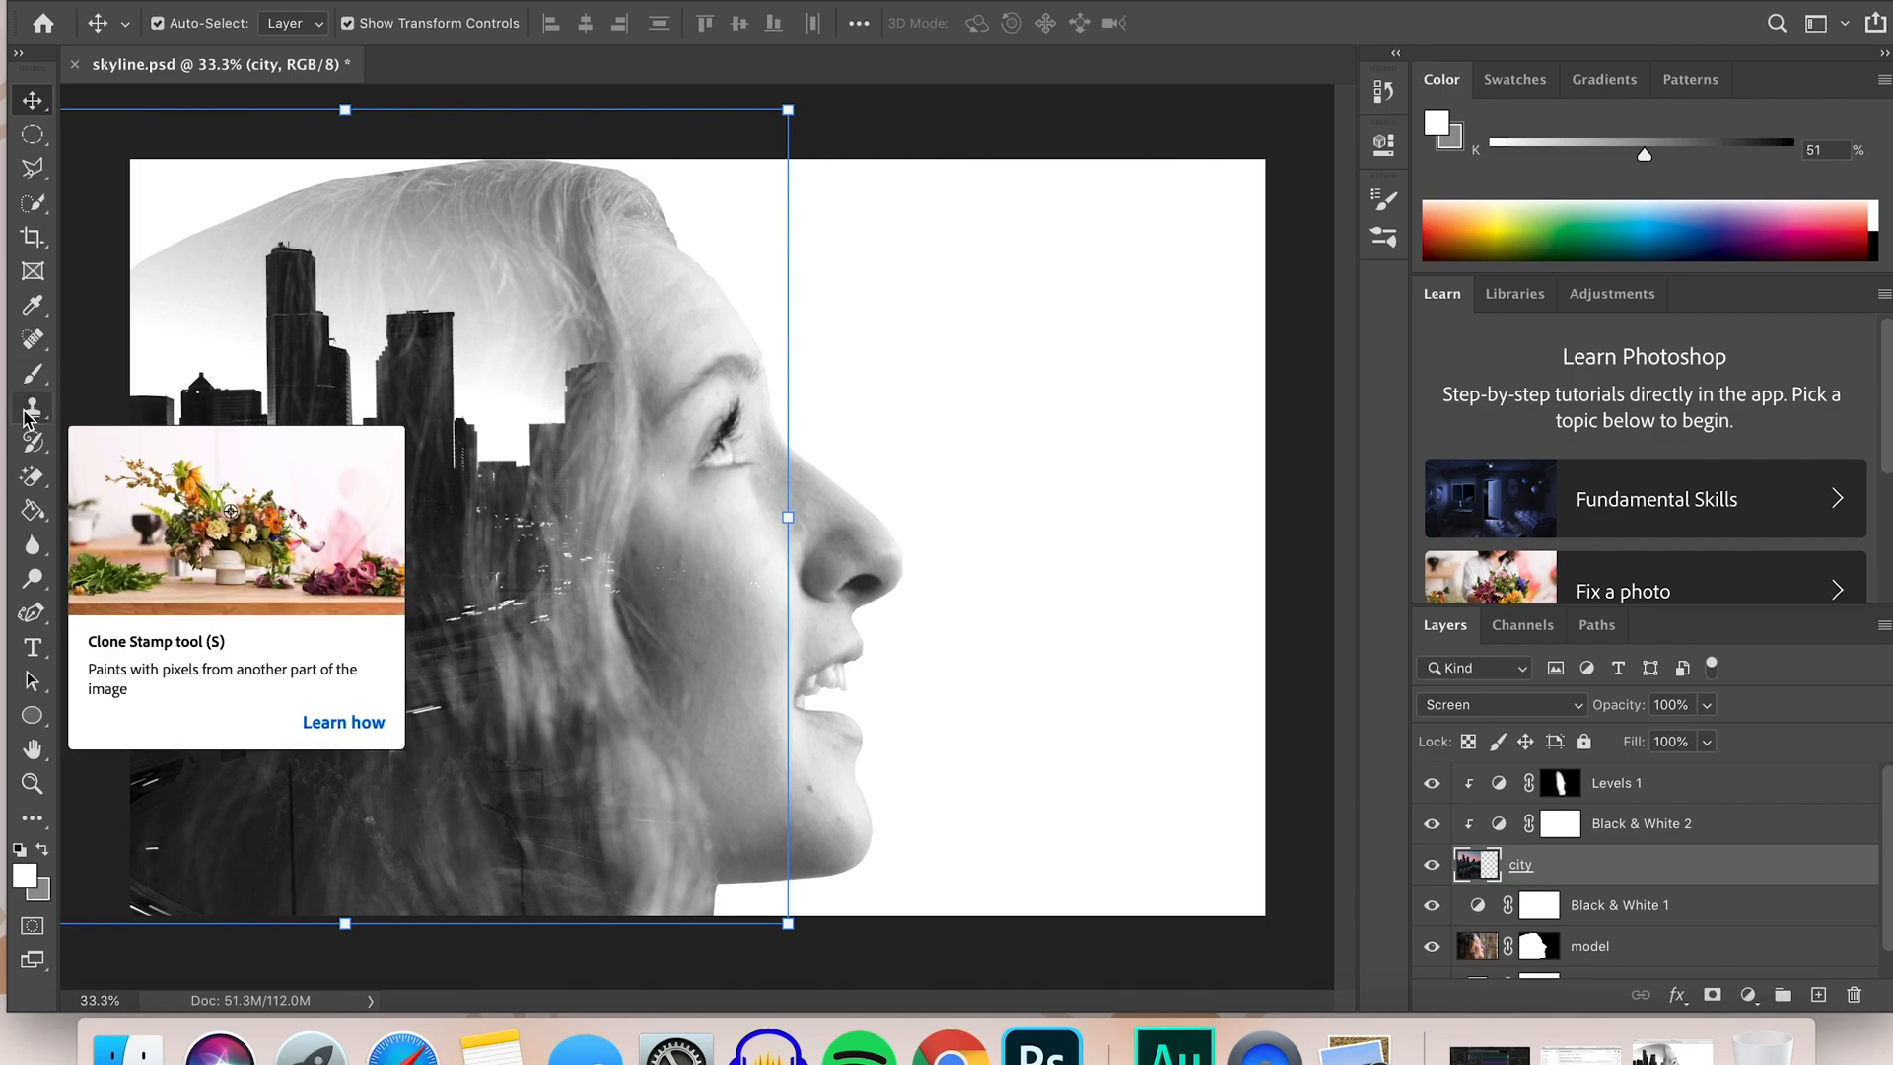
{"action": "left_click", "coordinate": [34, 341]}
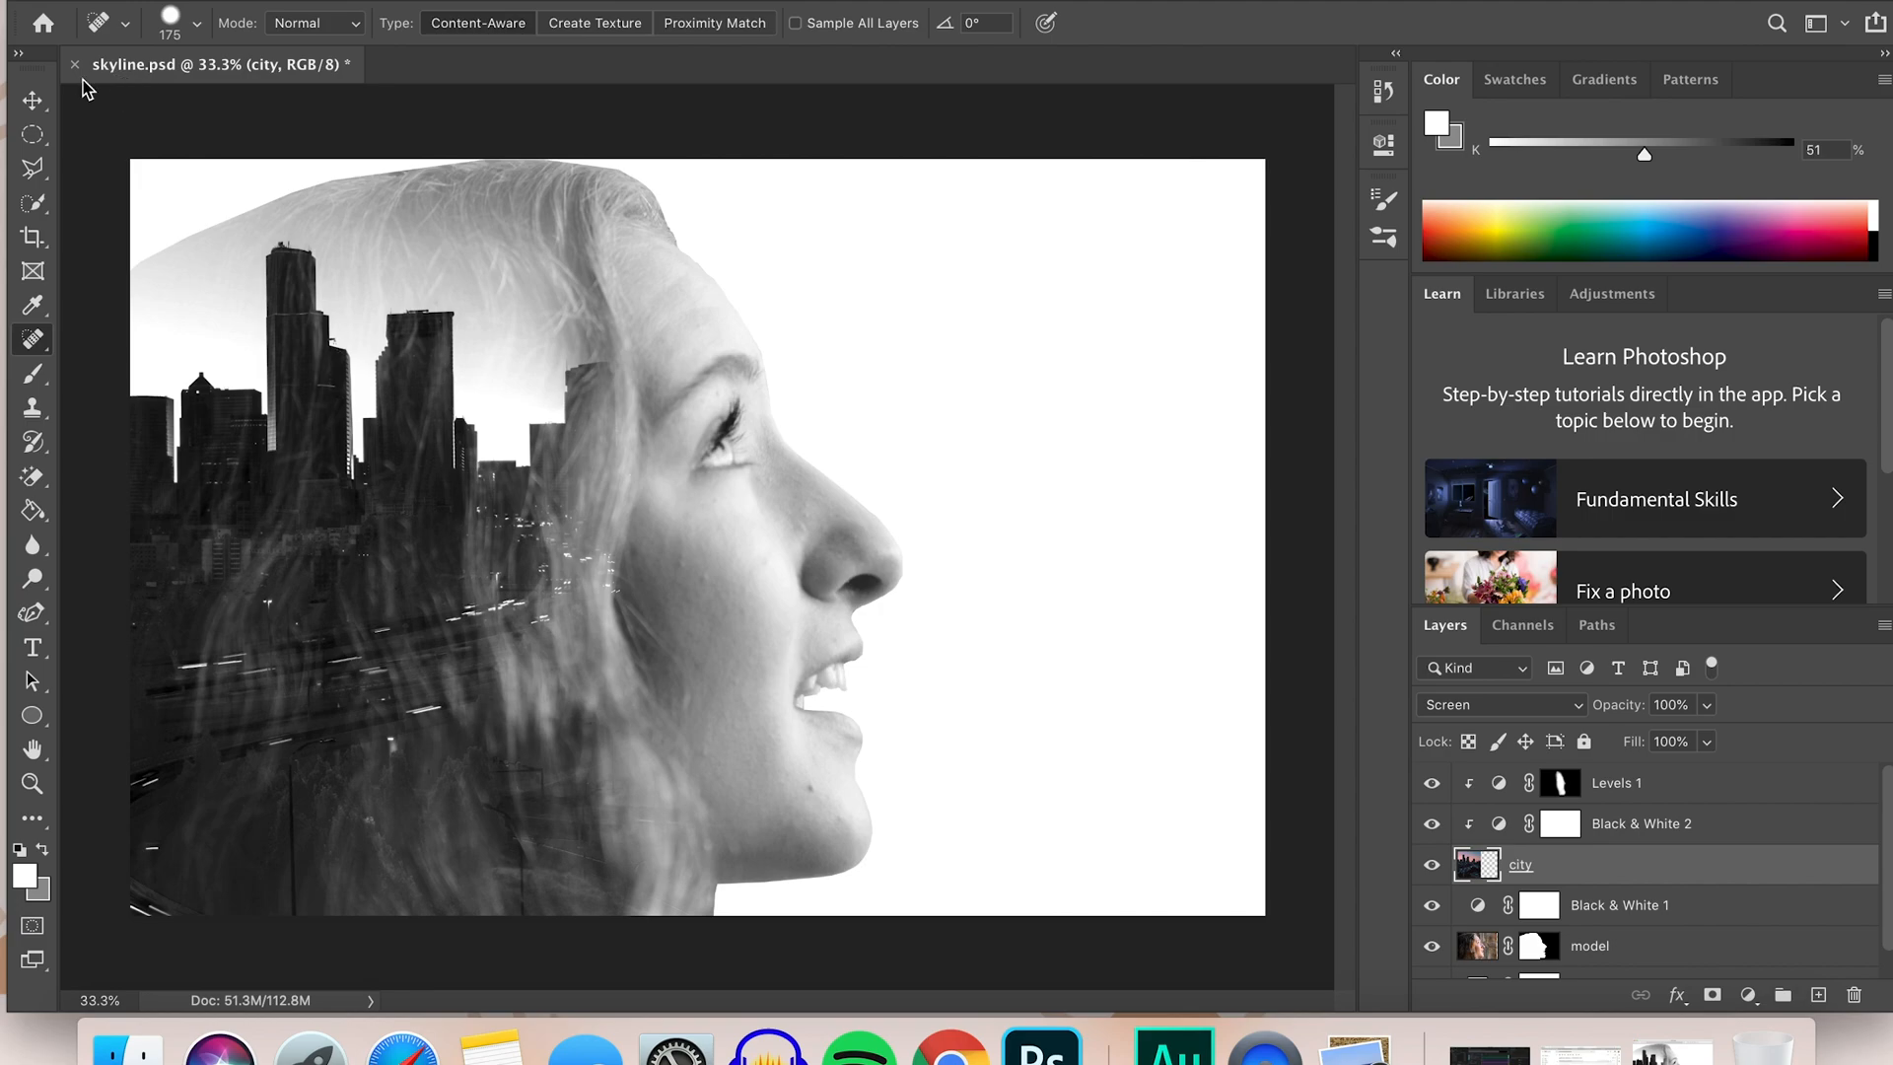
Export the composite as skyline.jpg to the Desktop at 100% scale and view the exported image
{"action": "left_click", "coordinate": [209, 0]}
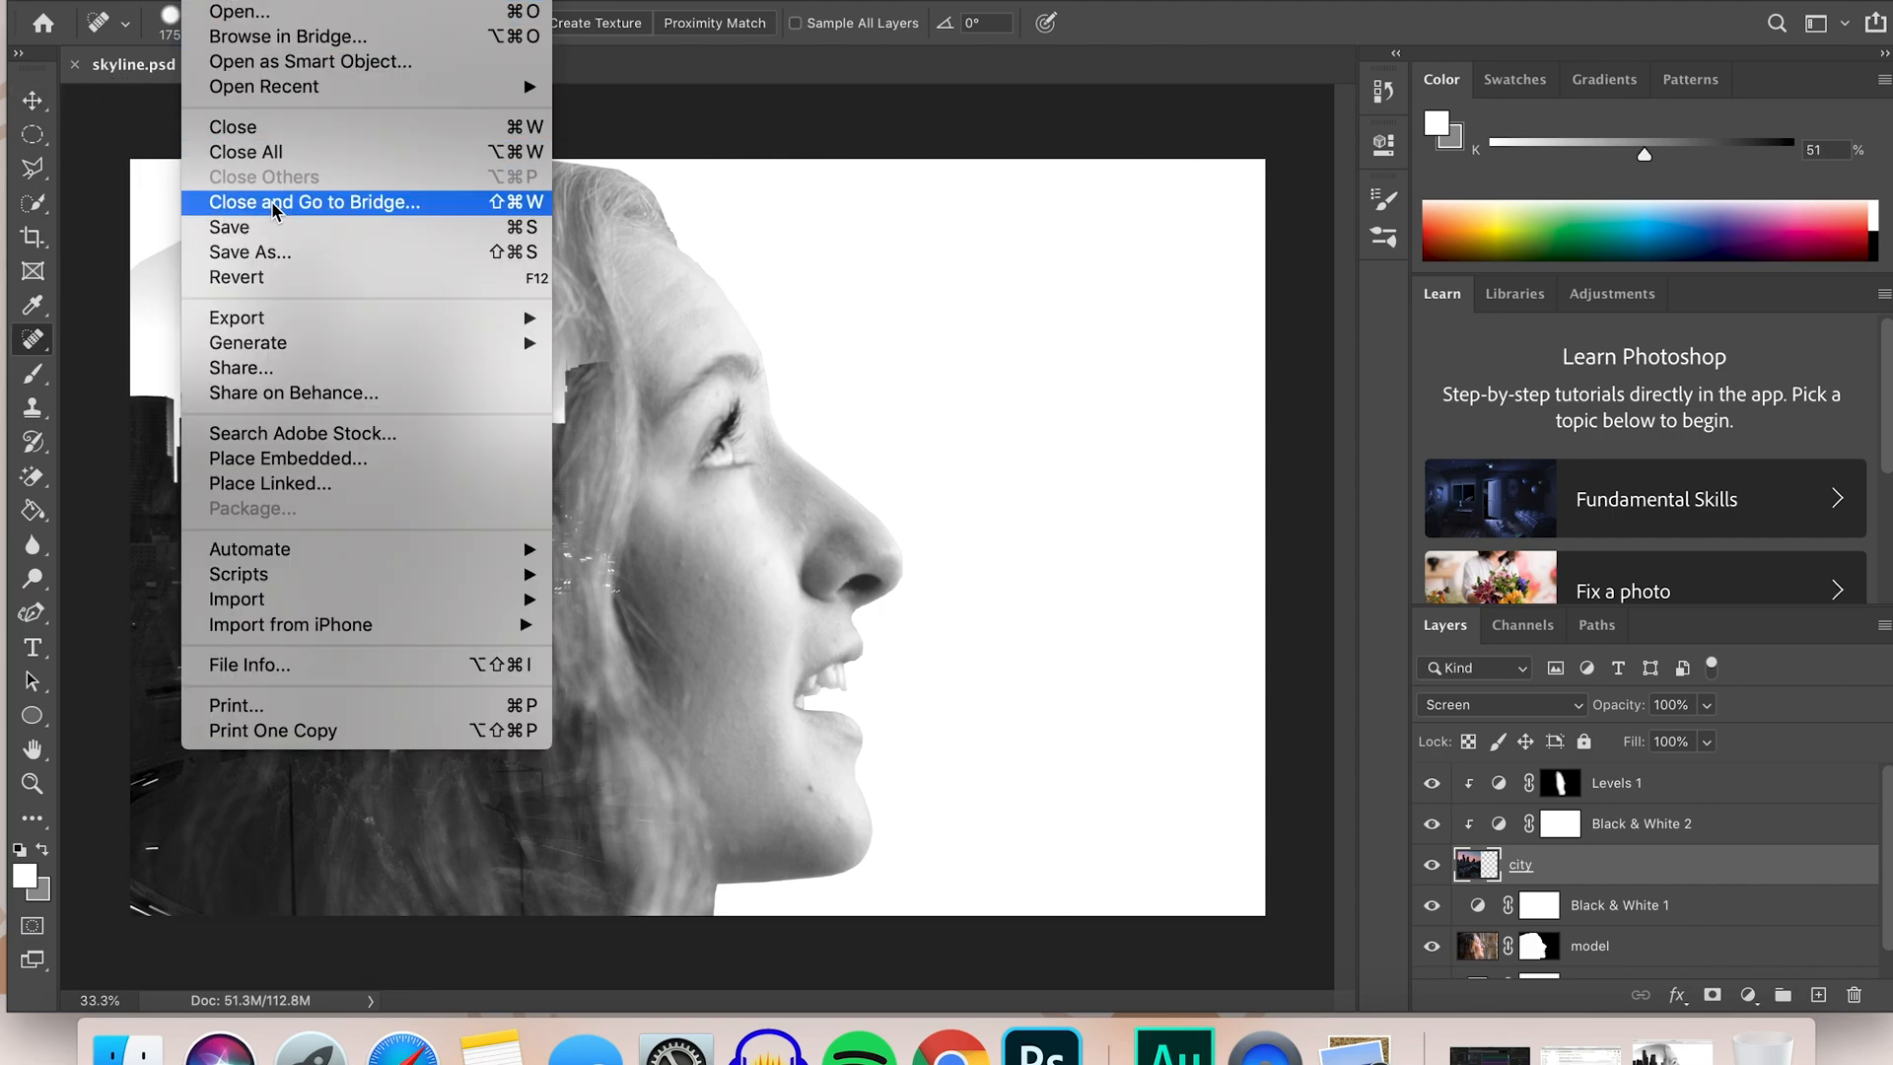
{"action": "mouse_move", "coordinate": [285, 317]}
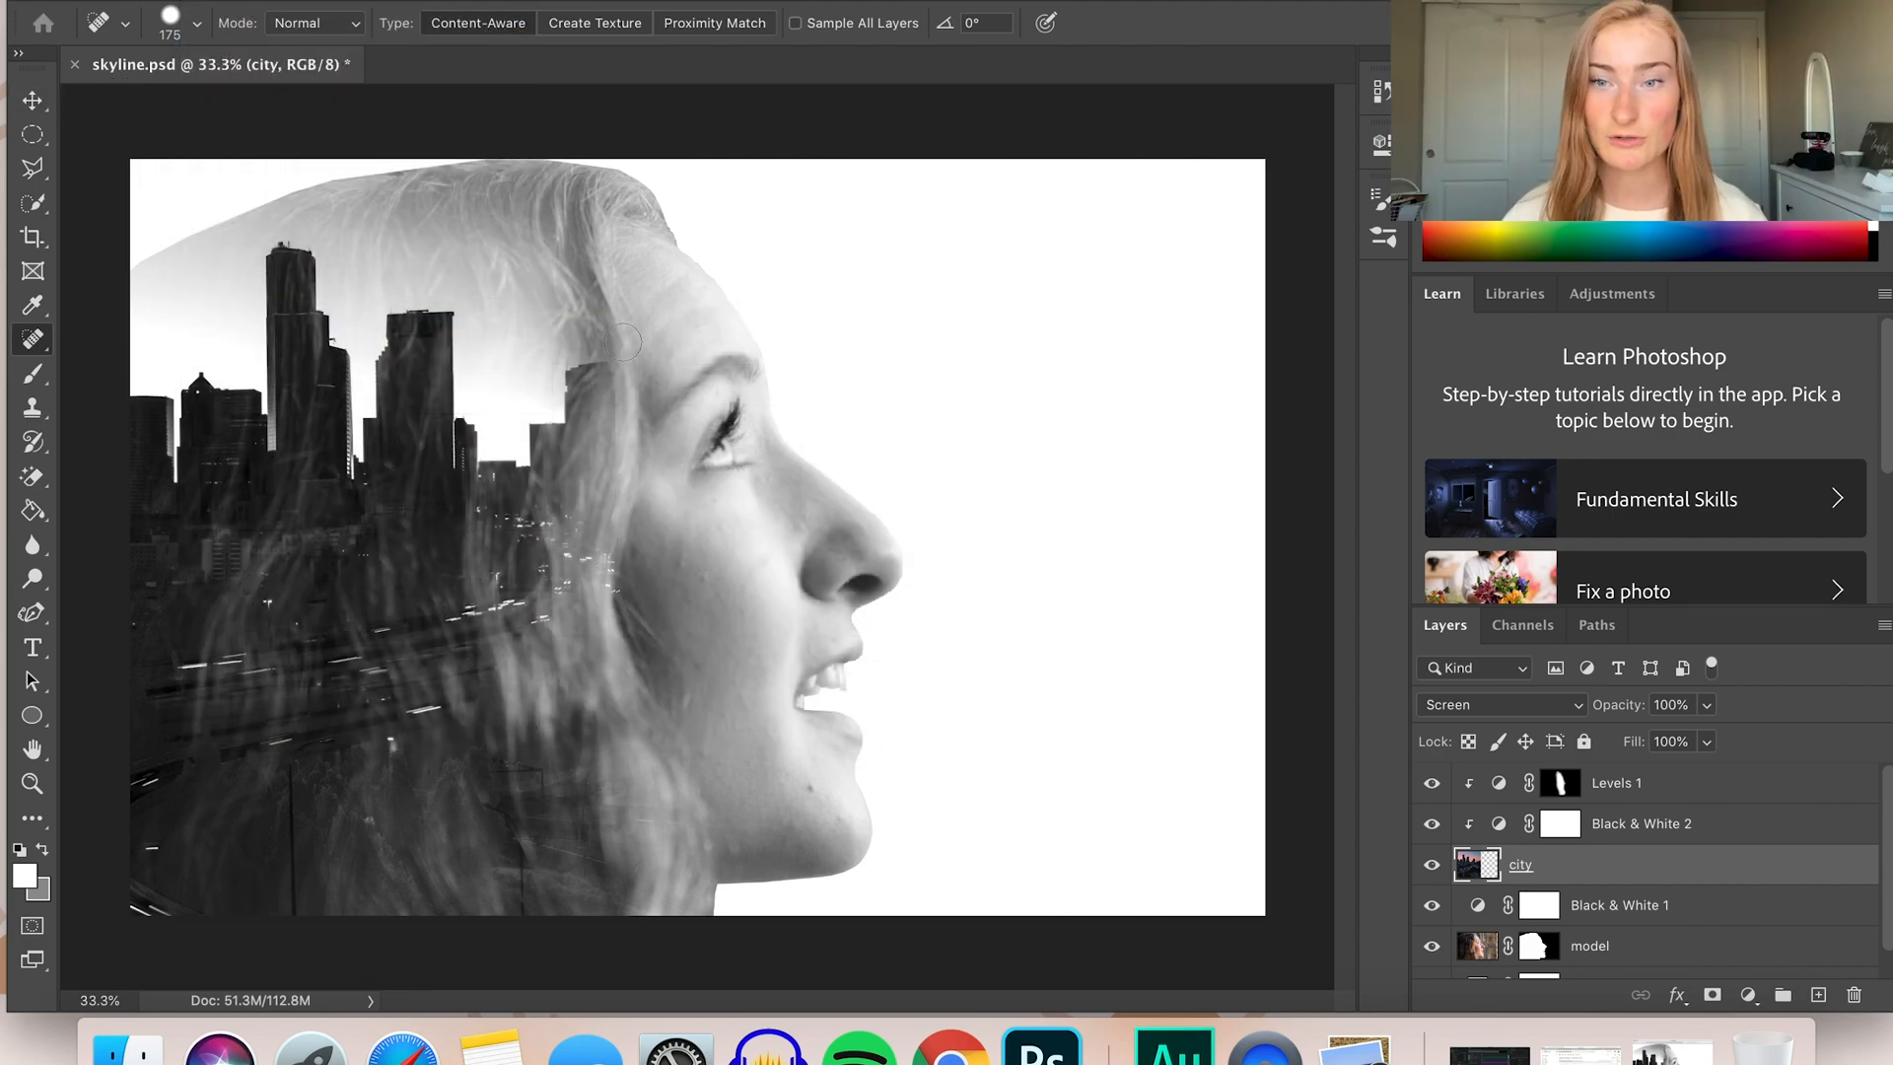
{"action": "key", "text": "super+alt+shift+w"}
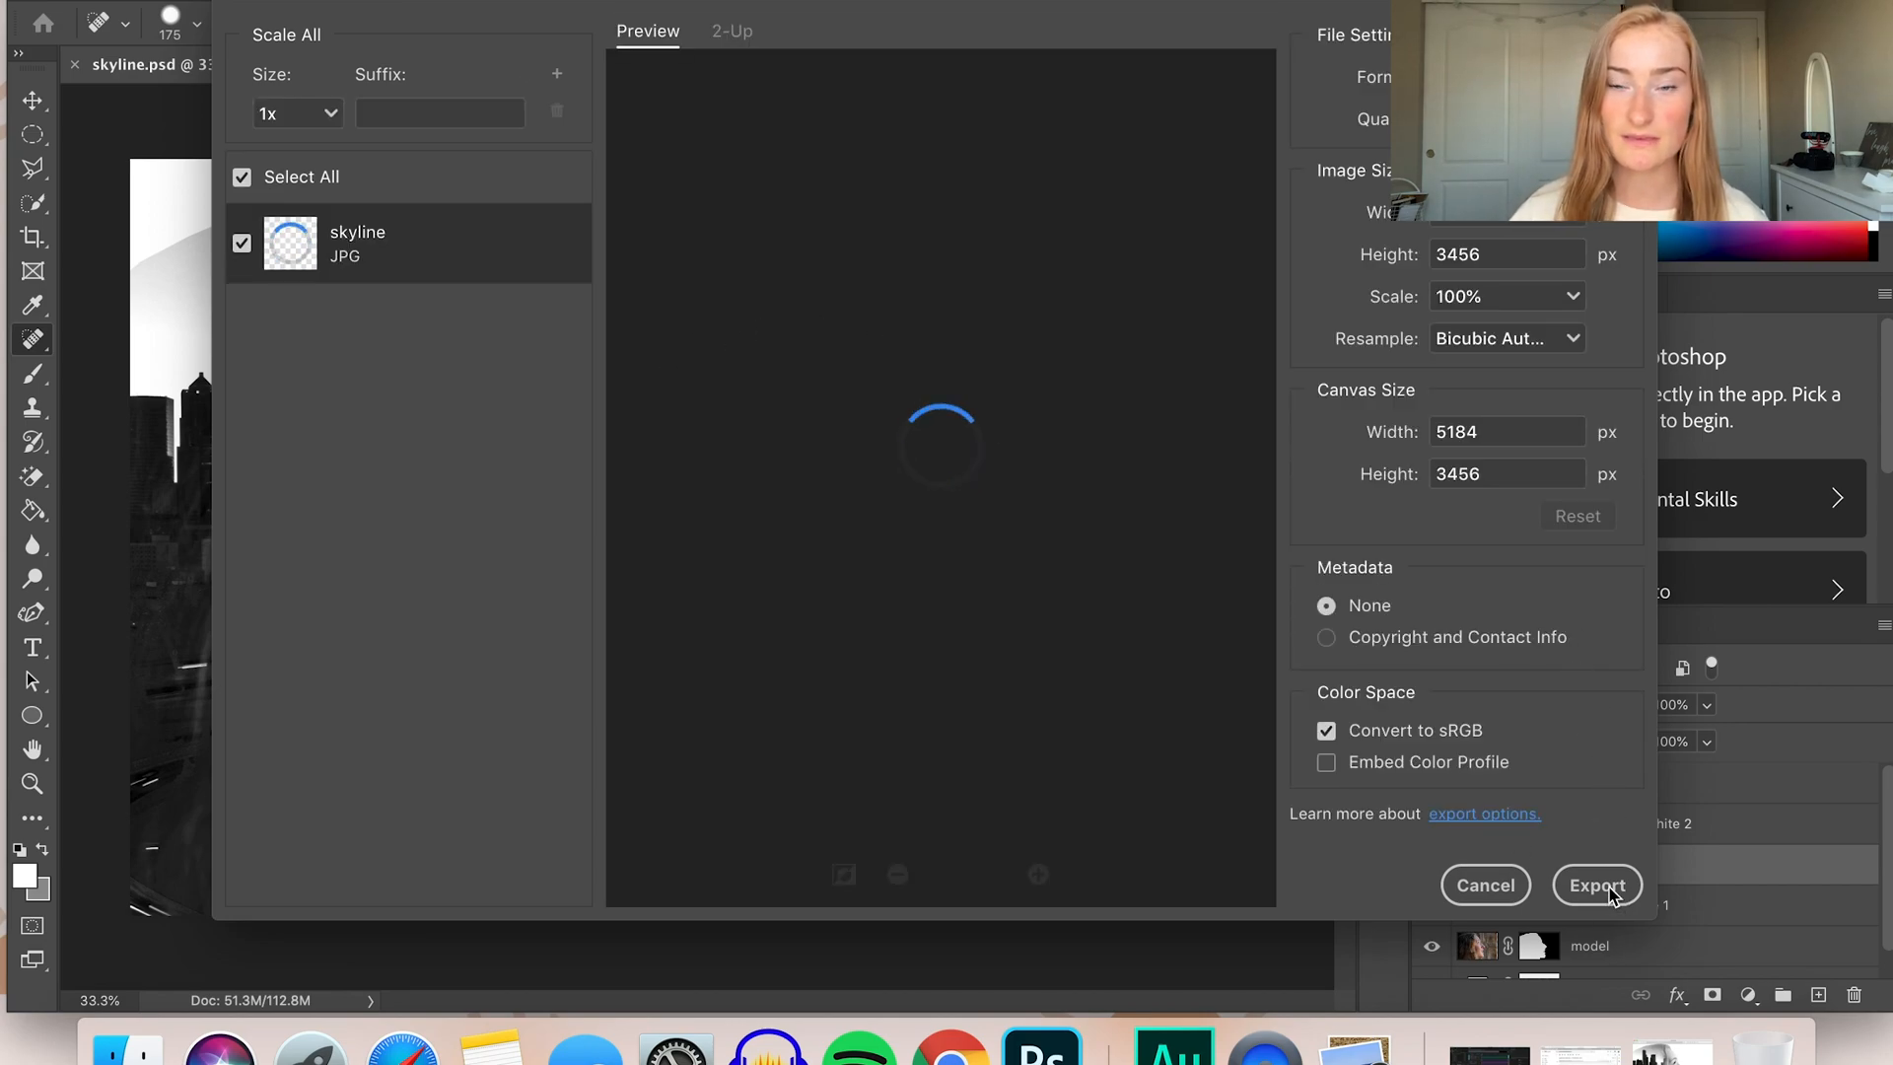
{"action": "left_click", "coordinate": [1609, 892]}
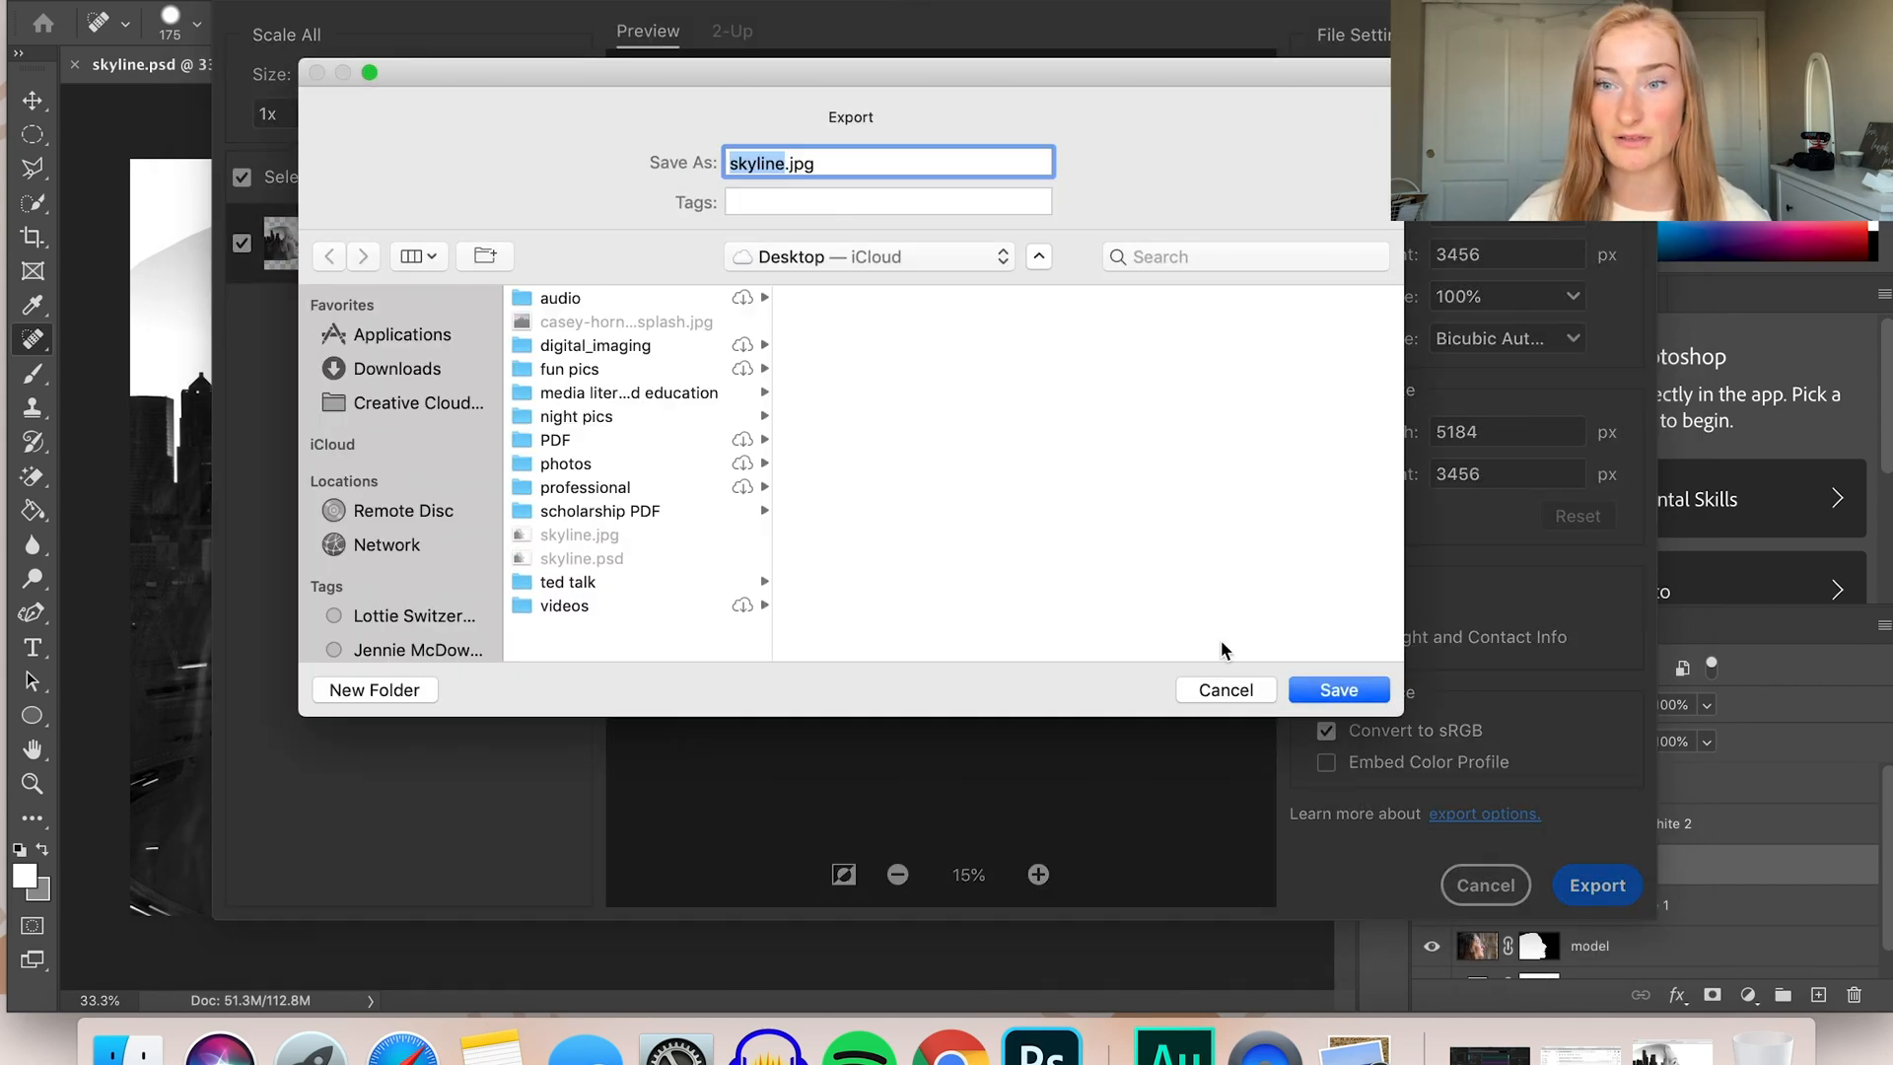
{"action": "left_click", "coordinate": [1343, 693]}
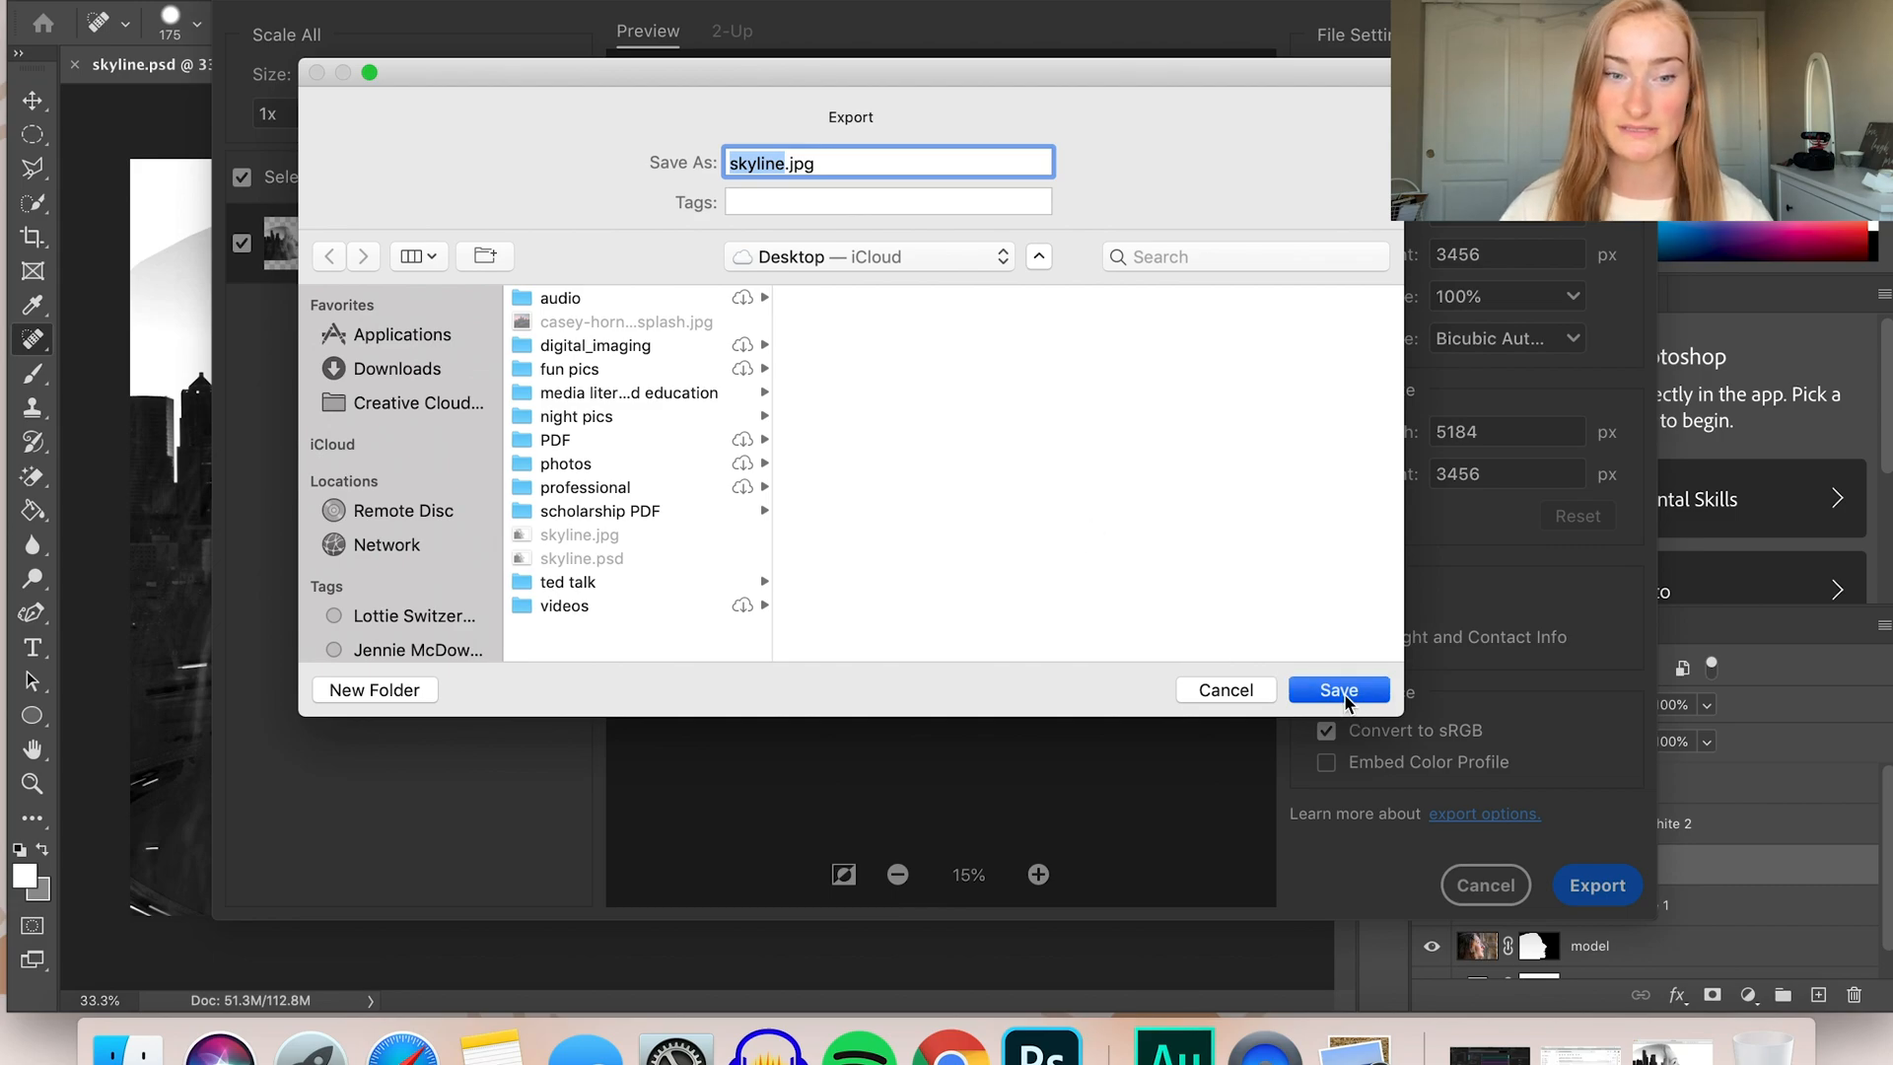
{"action": "left_click", "coordinate": [1053, 249]}
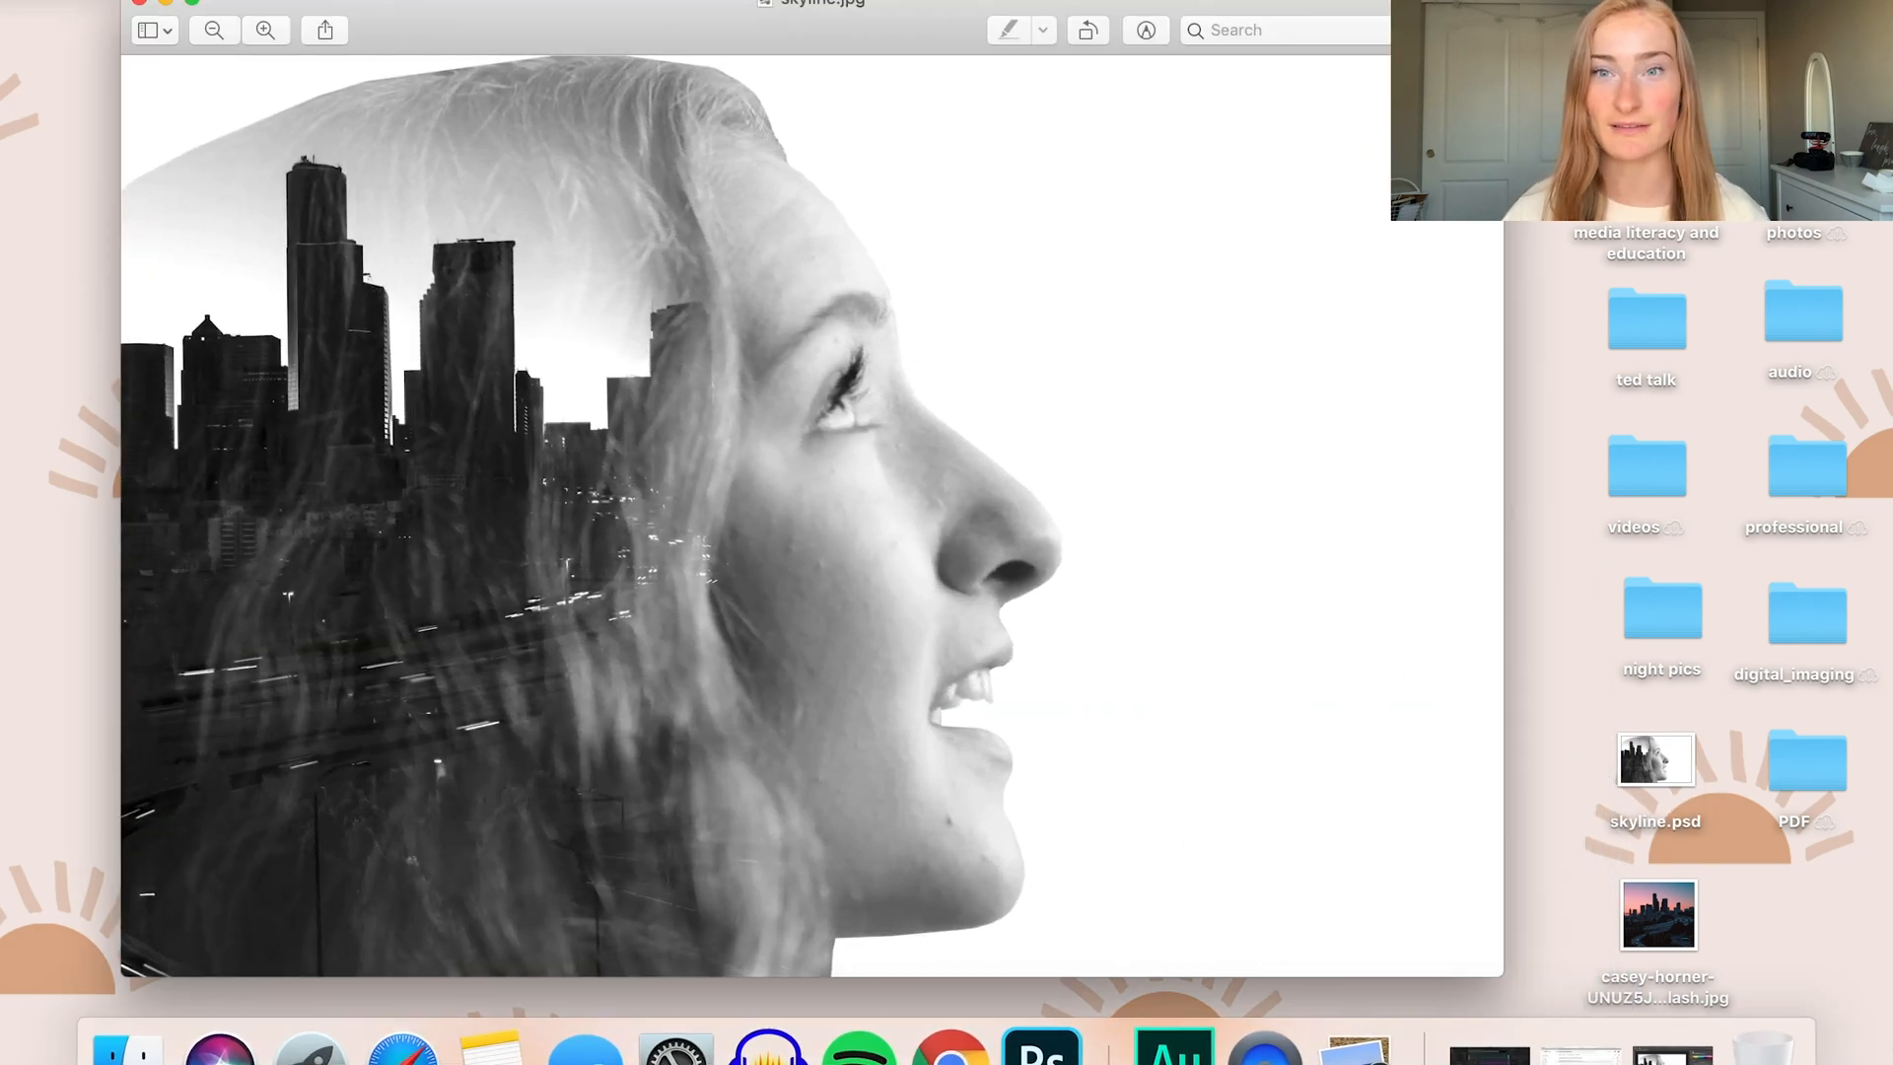
{"action": "left_click_drag", "start_coordinate": [1362, 10], "coordinate": [1370, 8]}
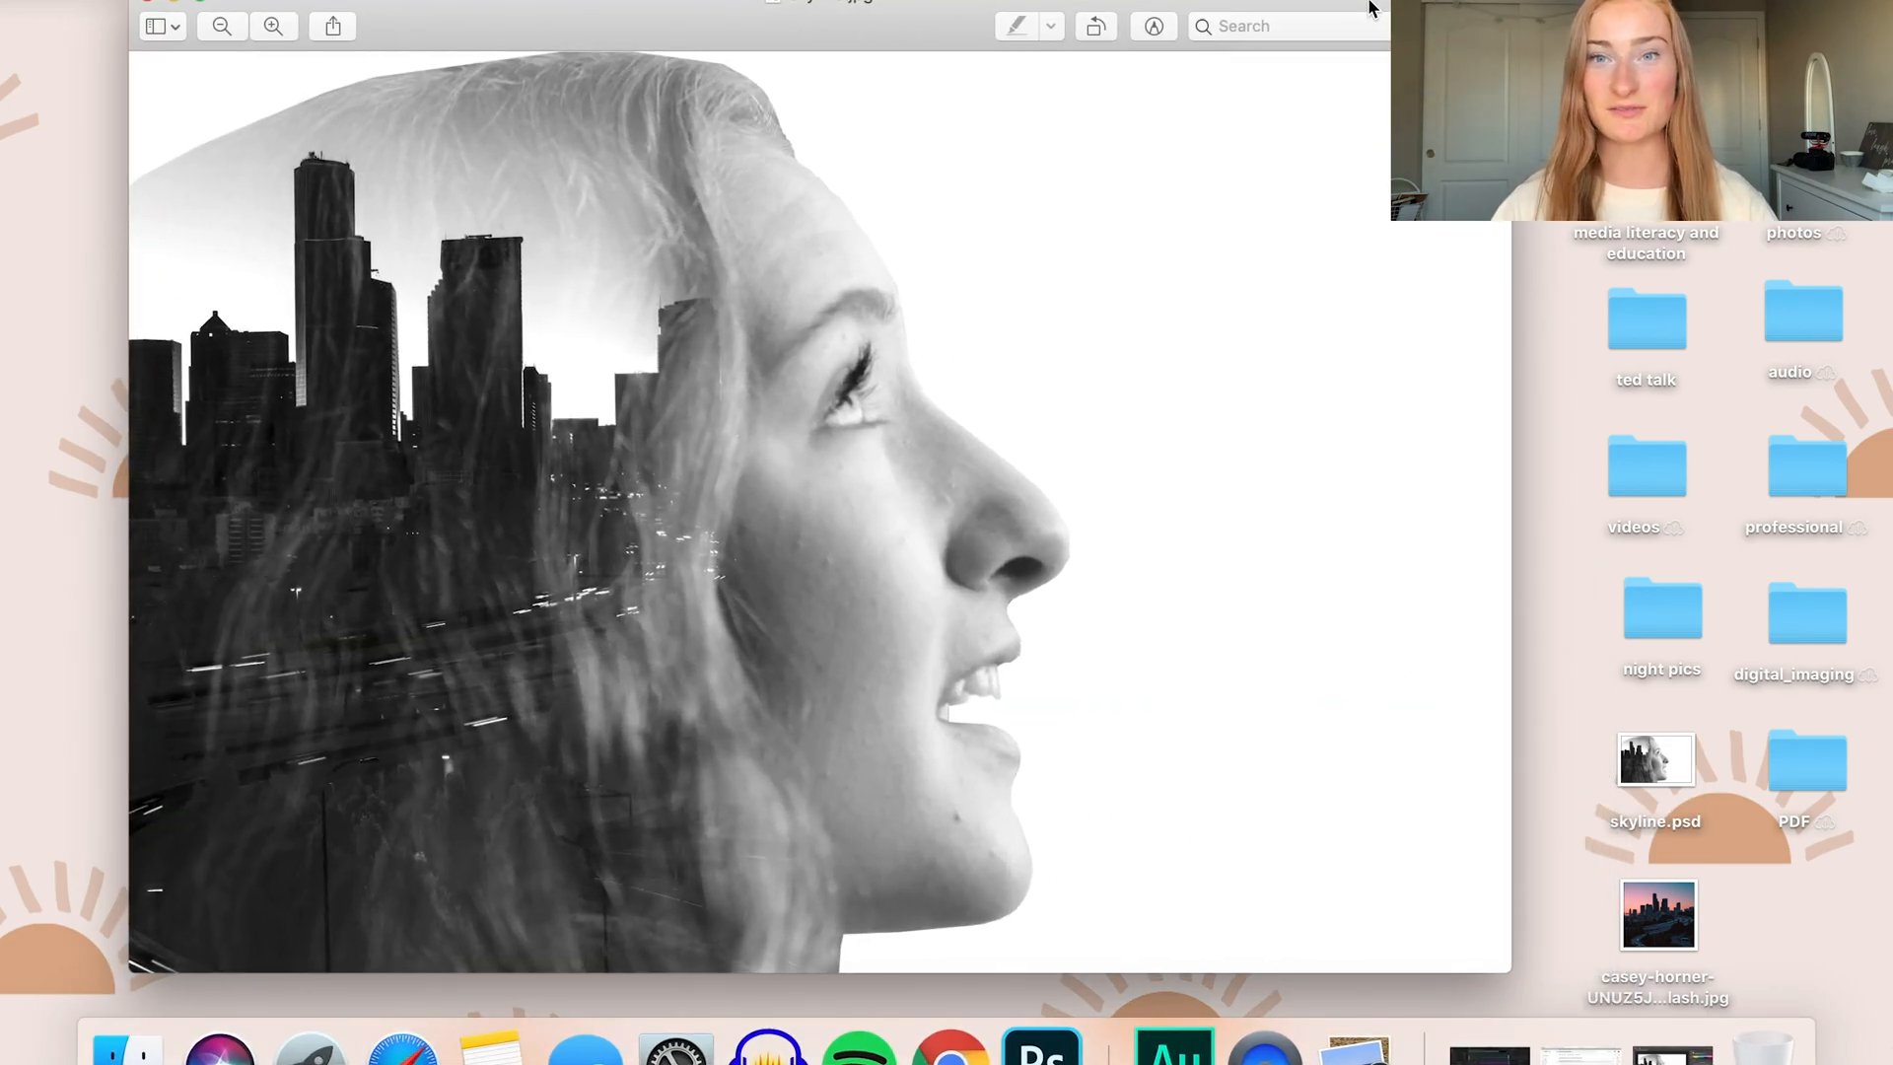